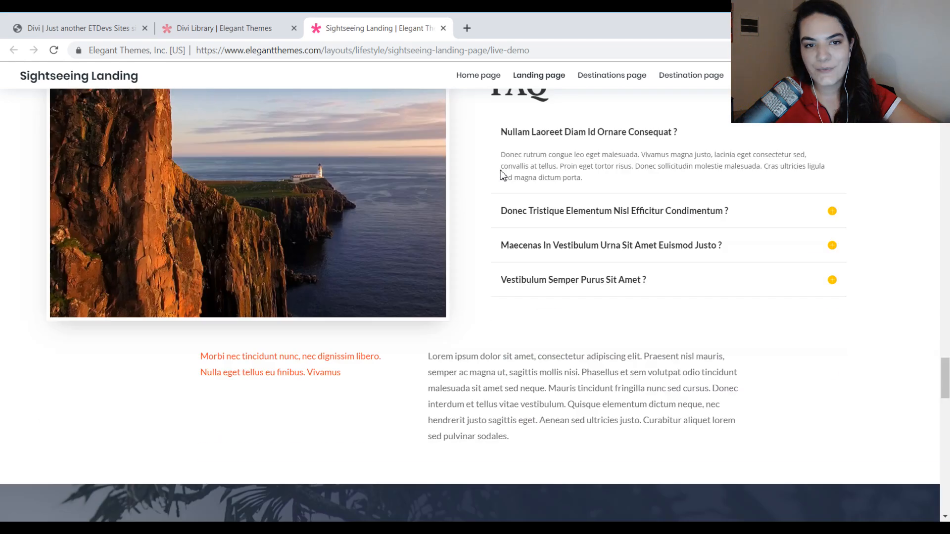
From the sandbox sightseeing page, open the Hover and Click use case previews in separate new tabs
{"action": "left_click", "coordinate": [86, 29]}
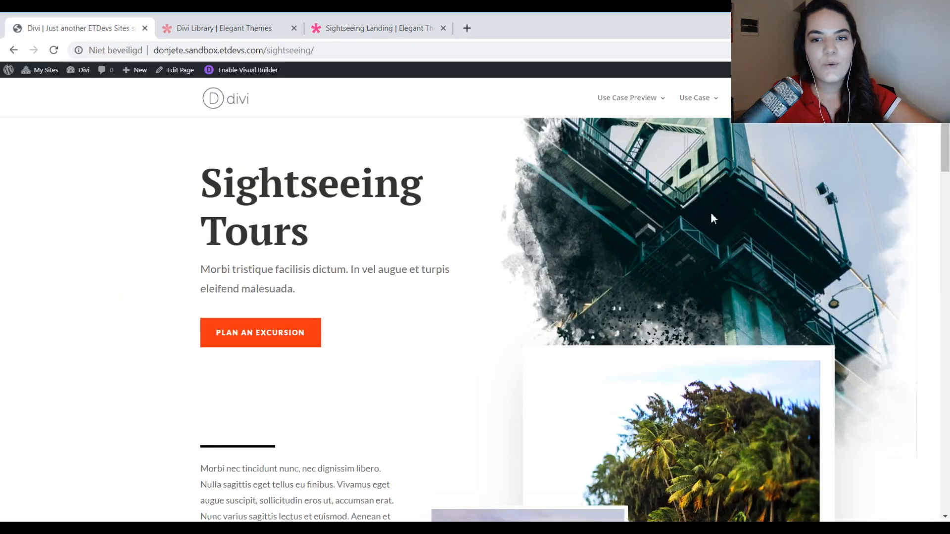
{"action": "mouse_move", "coordinate": [645, 99]}
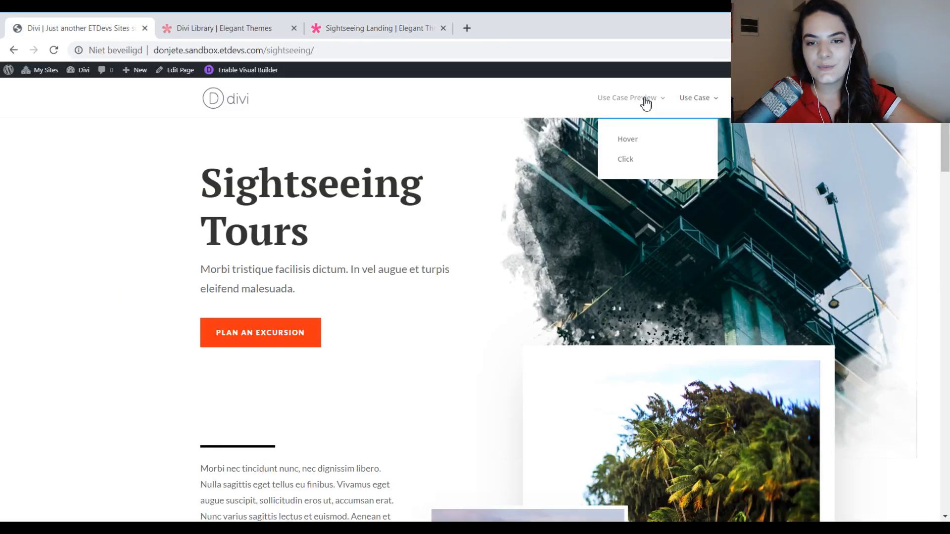
{"action": "middle_click", "coordinate": [636, 144]}
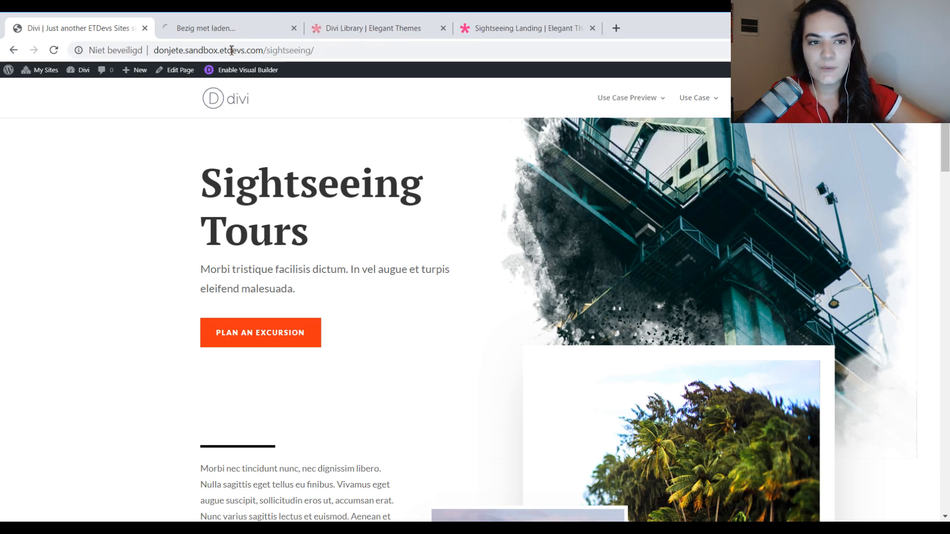
{"action": "left_click", "coordinate": [187, 29]}
{"action": "left_click", "coordinate": [79, 30]}
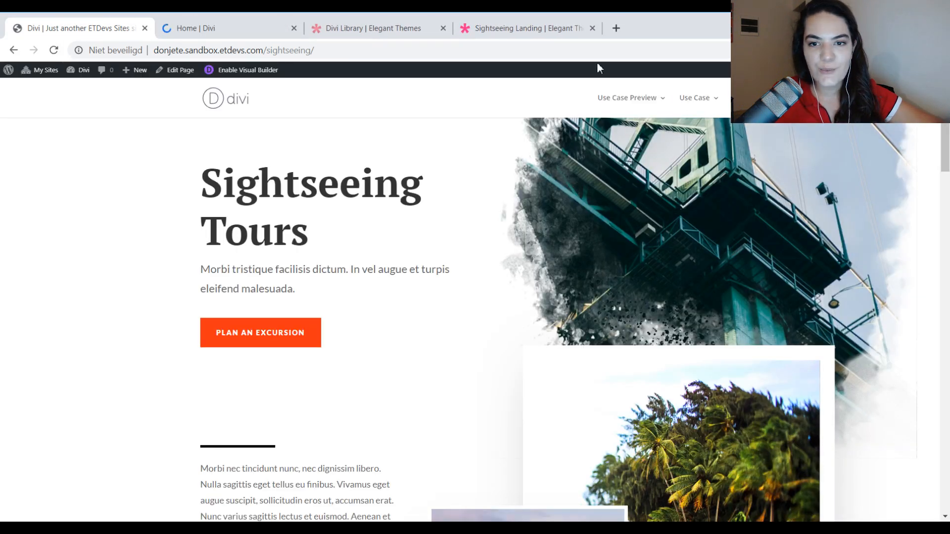
{"action": "mouse_move", "coordinate": [628, 99]}
{"action": "middle_click", "coordinate": [635, 163]}
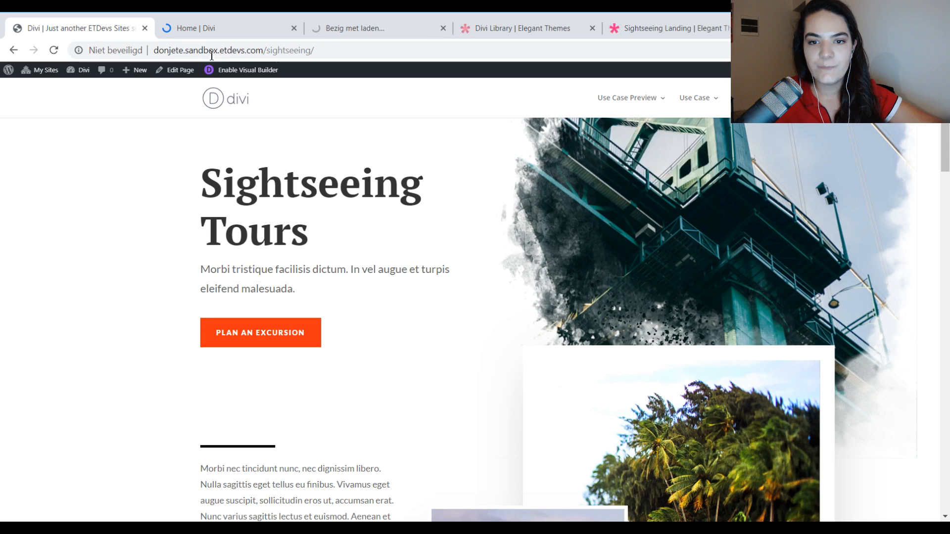
Examine the slide-in menu on the Home preview page and how it follows the page content down to the tour listings
{"action": "left_click", "coordinate": [180, 32]}
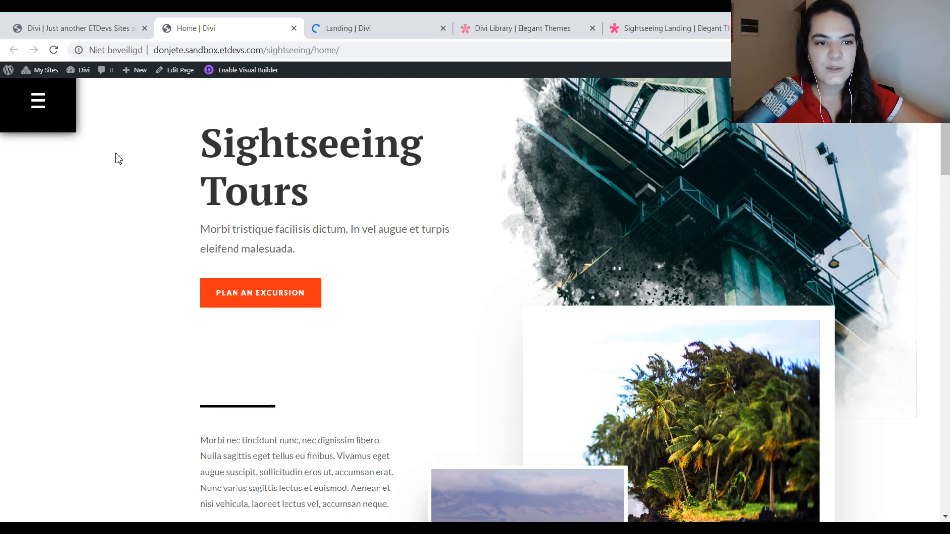
{"action": "left_click", "coordinate": [59, 114]}
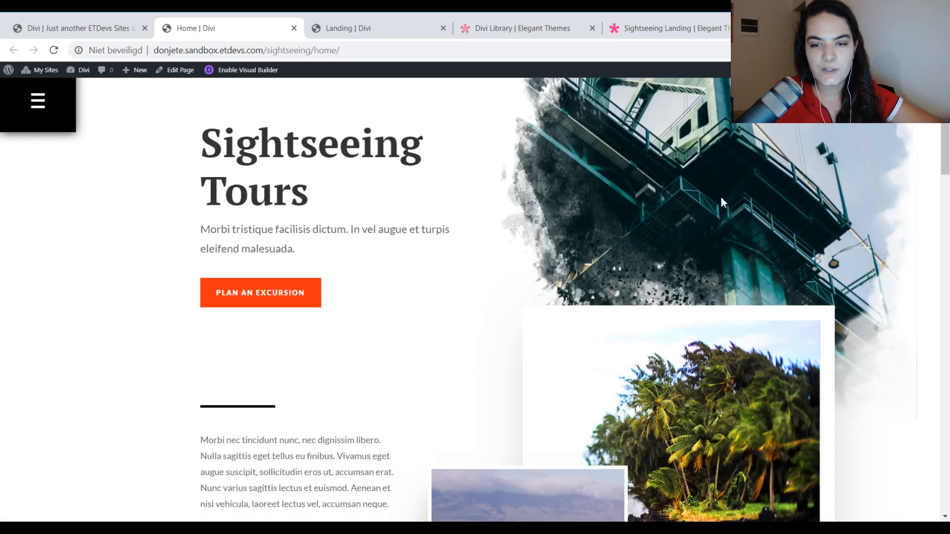
{"action": "scroll", "coordinate": [503, 168], "scroll_direction": "down", "scroll_amount": 9}
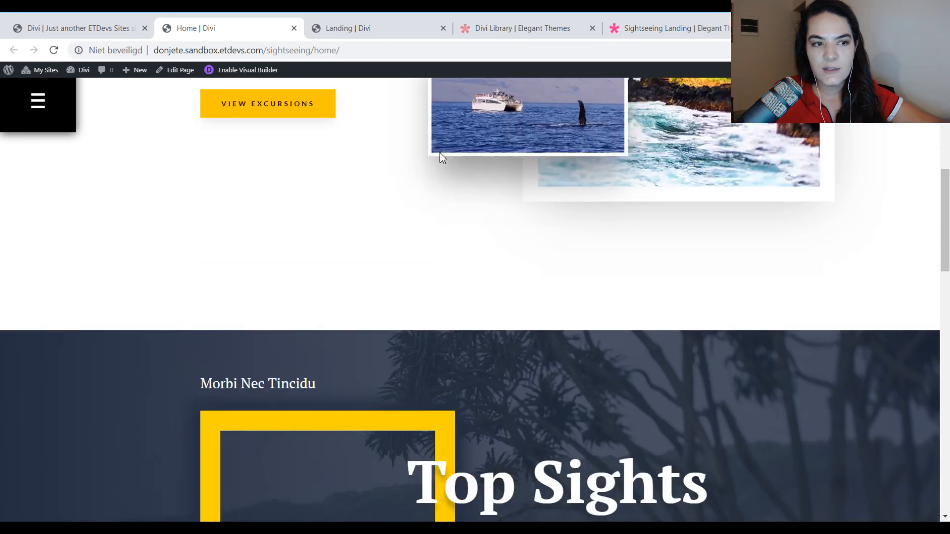
{"action": "scroll", "coordinate": [441, 154], "scroll_direction": "down", "scroll_amount": 12}
Expand and collapse the click-triggered slide-in menu on the Landing preview page
{"action": "left_click", "coordinate": [387, 27]}
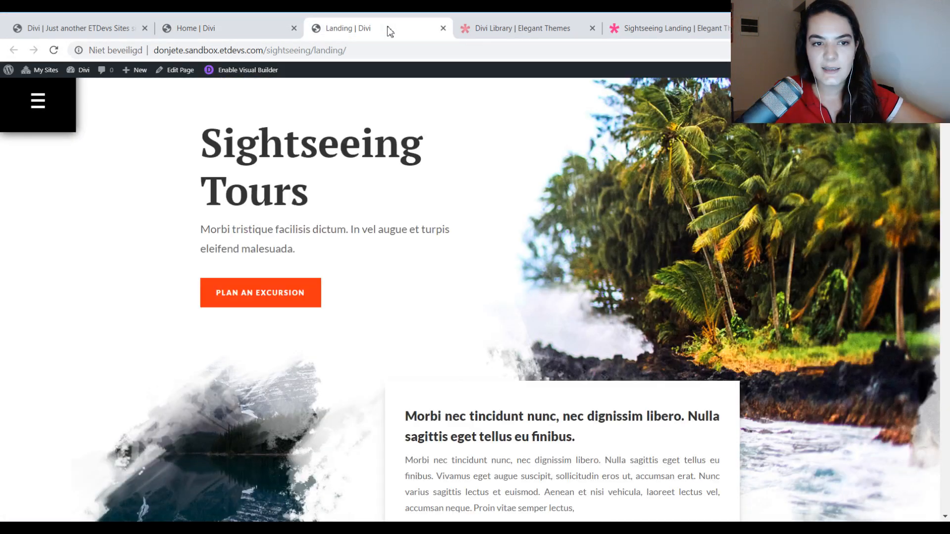
{"action": "left_click", "coordinate": [53, 106]}
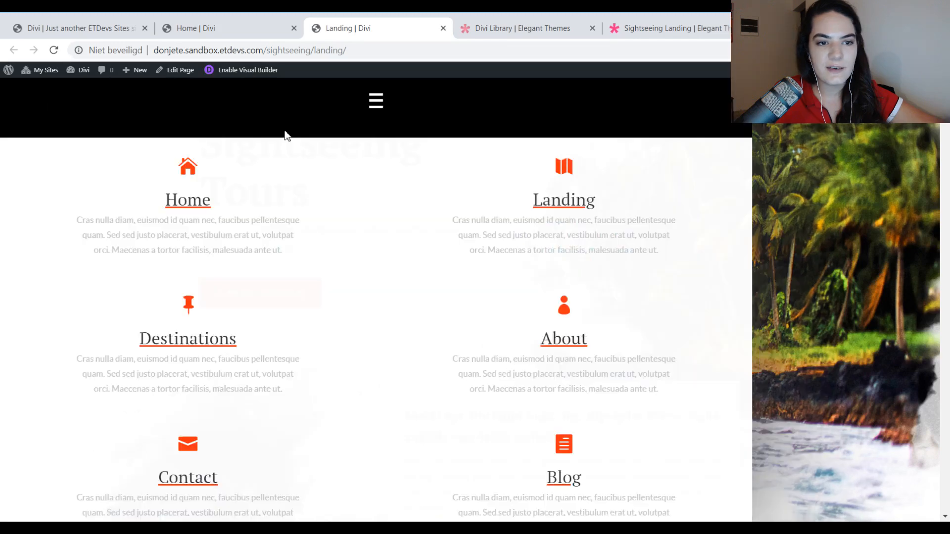
{"action": "left_click", "coordinate": [376, 101]}
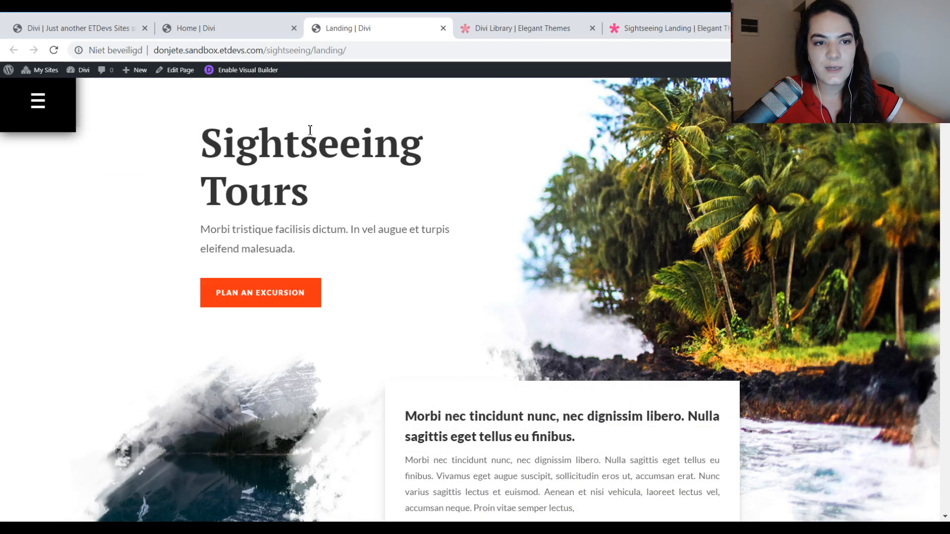
Check the Home preview page at a 414 × 736 iPhone screen size in the developer tools, expanding and collapsing its slide-in menu
{"action": "left_click", "coordinate": [203, 30]}
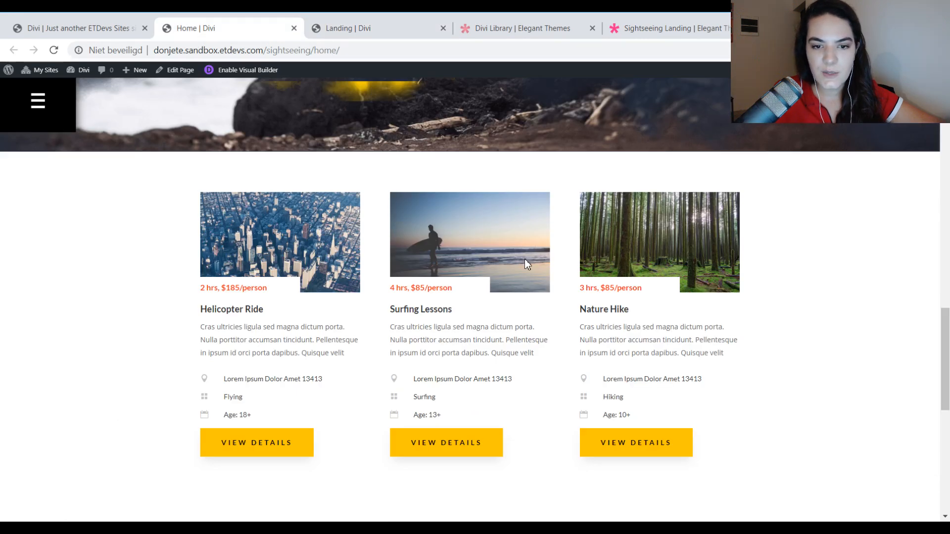
{"action": "key", "text": "ctrl+shift+i"}
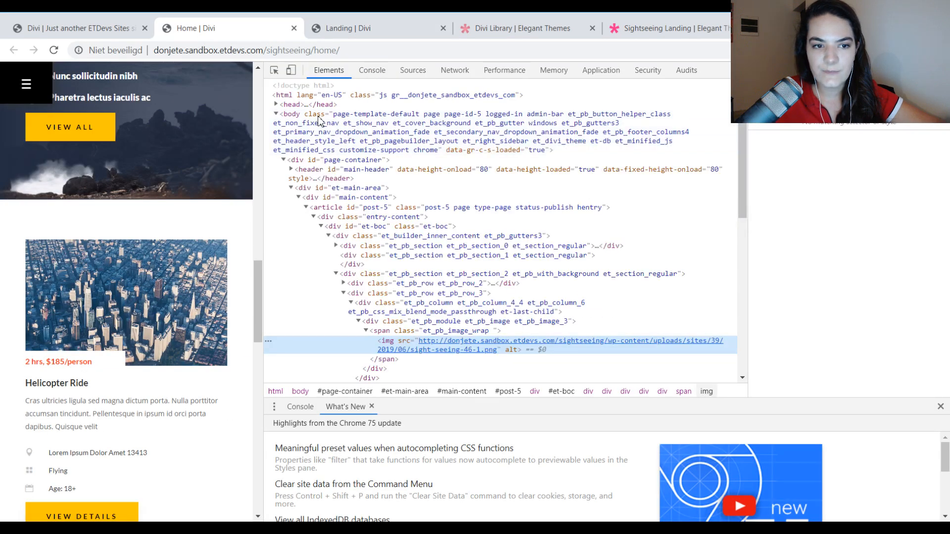
{"action": "left_click", "coordinate": [291, 69]}
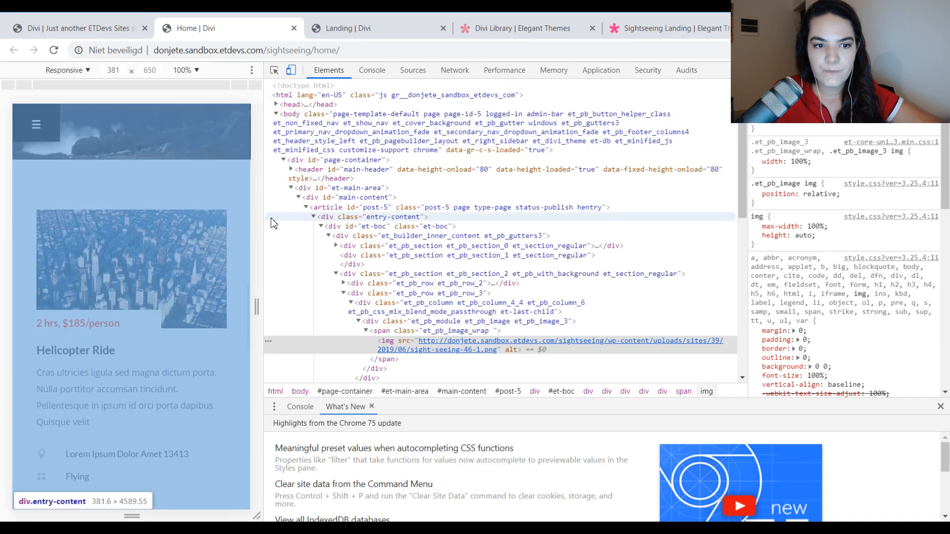
{"action": "left_click_drag", "start_coordinate": [319, 223], "coordinate": [839, 258]}
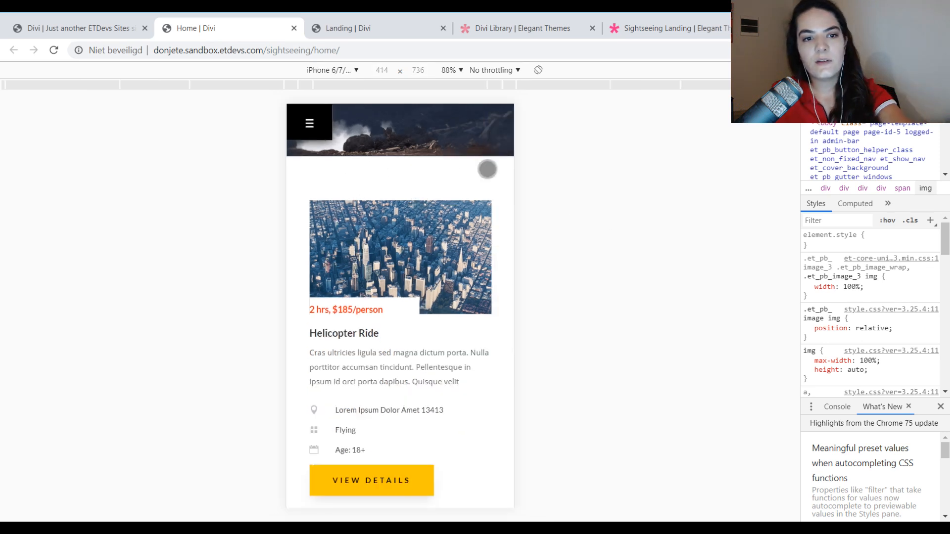
{"action": "left_click", "coordinate": [309, 124]}
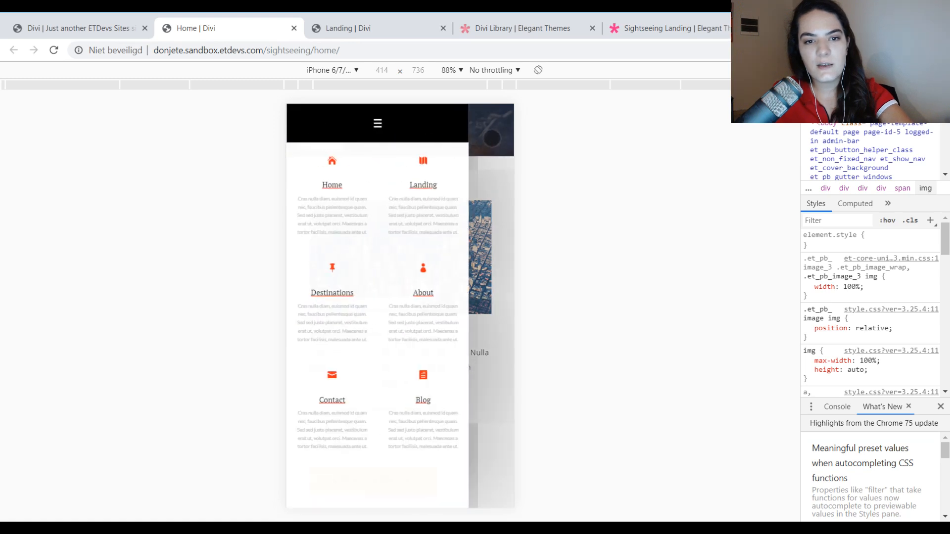
{"action": "left_click", "coordinate": [493, 129]}
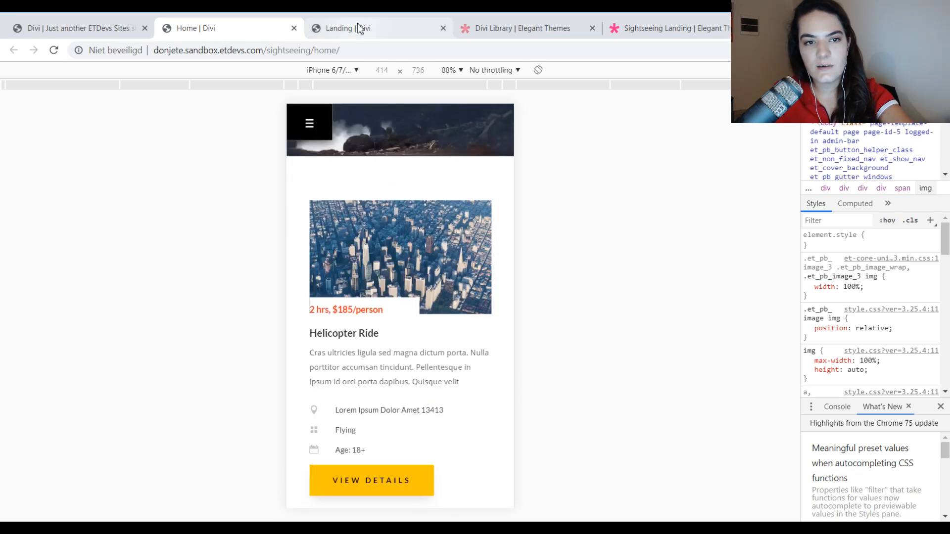
Check the Landing preview page's slide-in menu in the iPhone device view, then return the page to its desktop view
{"action": "left_click", "coordinate": [357, 25]}
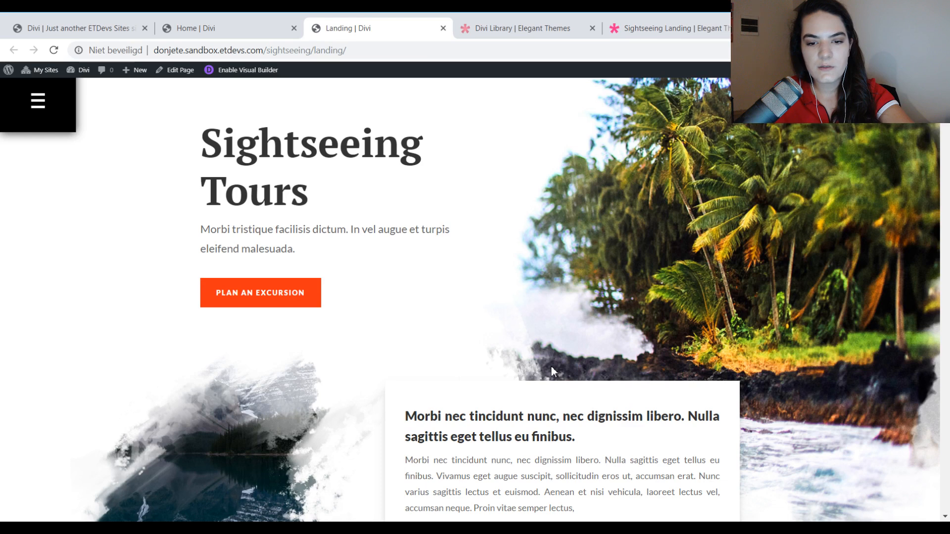
{"action": "key", "text": "ctrl+shift+i"}
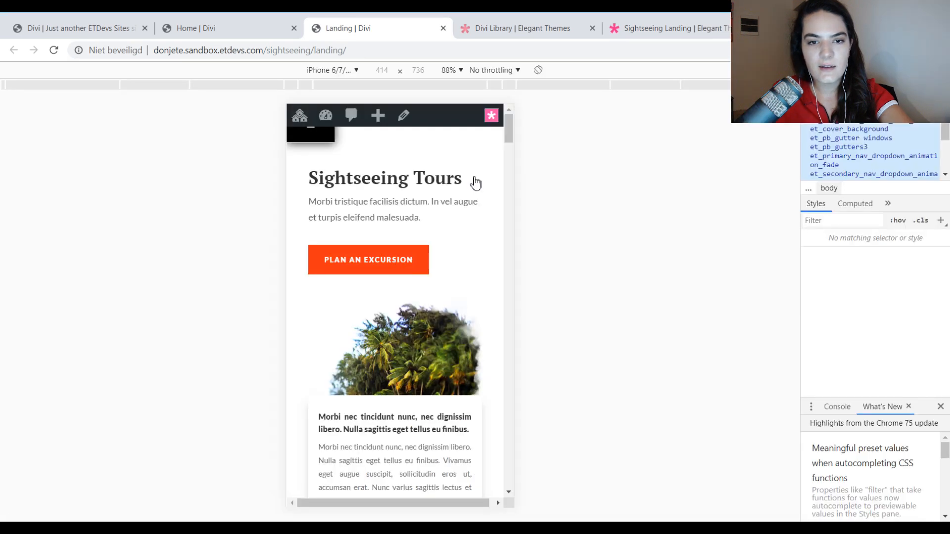
{"action": "scroll", "coordinate": [456, 189], "scroll_direction": "down", "scroll_amount": 2}
{"action": "scroll", "coordinate": [453, 184], "scroll_direction": "down", "scroll_amount": 3}
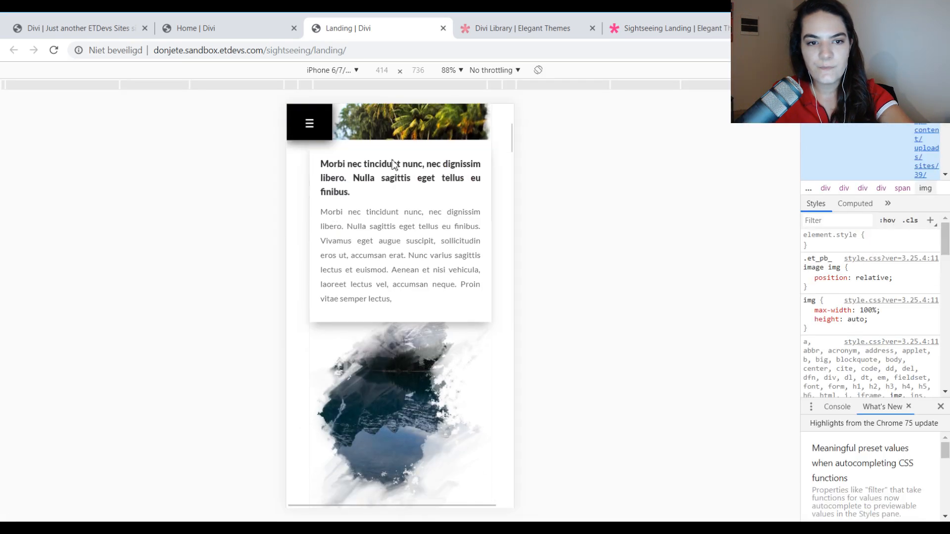
{"action": "left_click", "coordinate": [311, 123]}
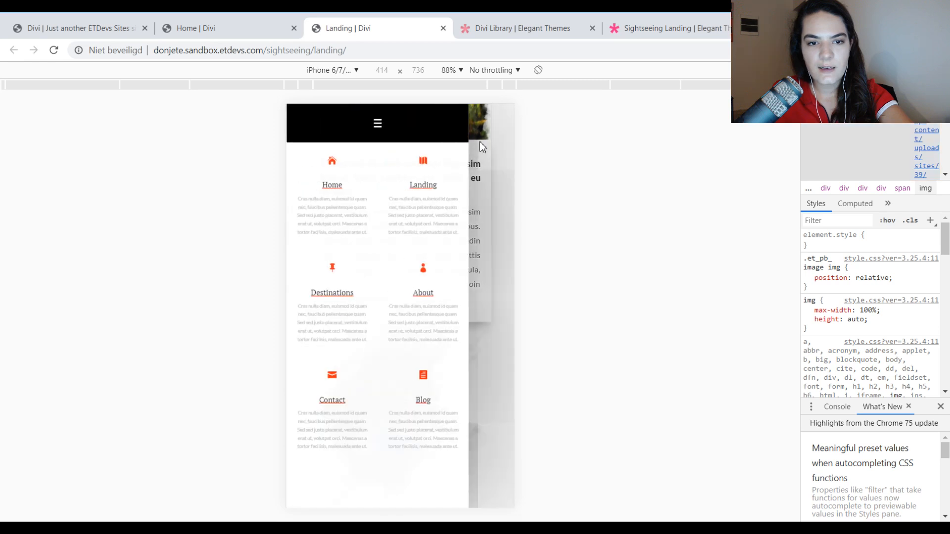
{"action": "left_click", "coordinate": [374, 124]}
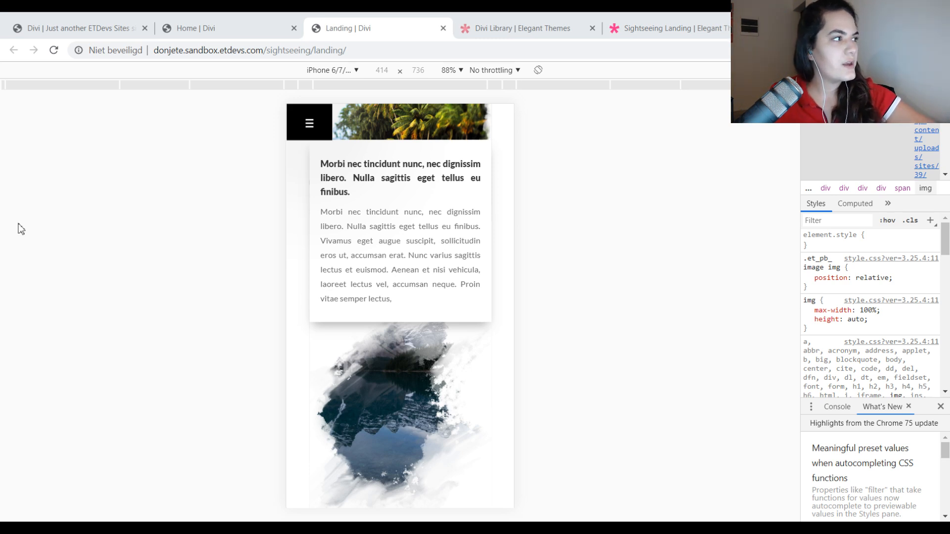
{"action": "left_click", "coordinate": [941, 71]}
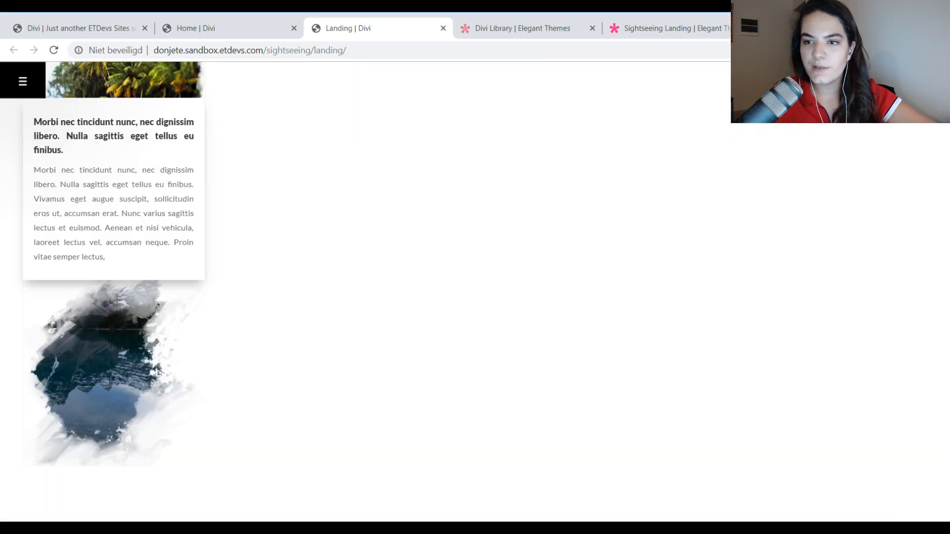
{"action": "scroll", "coordinate": [324, 102], "scroll_direction": "up", "scroll_amount": 5}
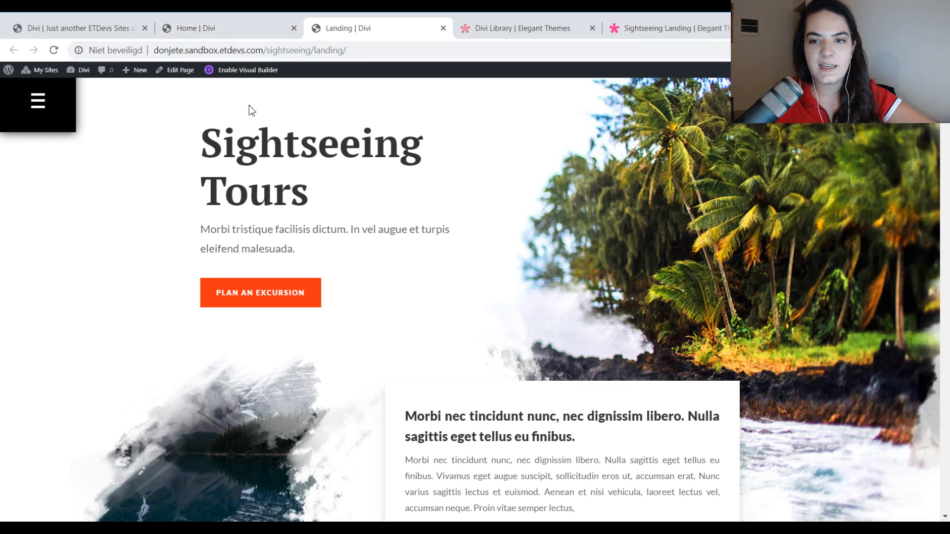
Return to the main sightseeing page and open the Hover page listed under Use Case
{"action": "left_click", "coordinate": [182, 28]}
{"action": "left_click", "coordinate": [79, 28]}
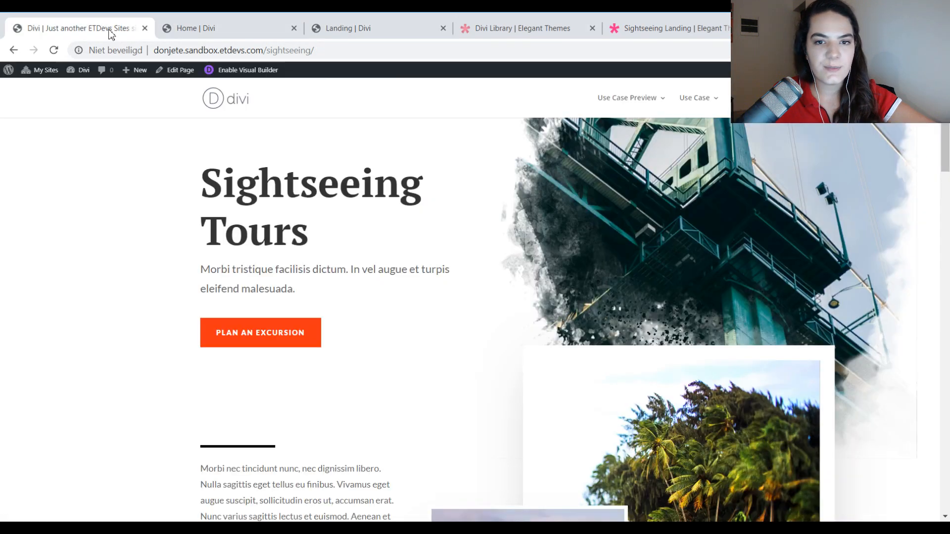
{"action": "mouse_move", "coordinate": [683, 115]}
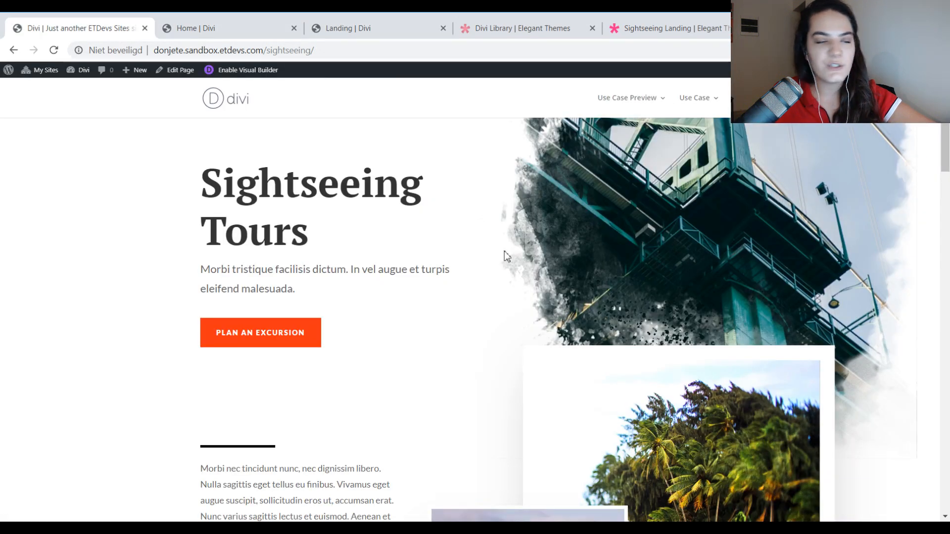
{"action": "mouse_move", "coordinate": [713, 114]}
{"action": "left_click", "coordinate": [700, 139]}
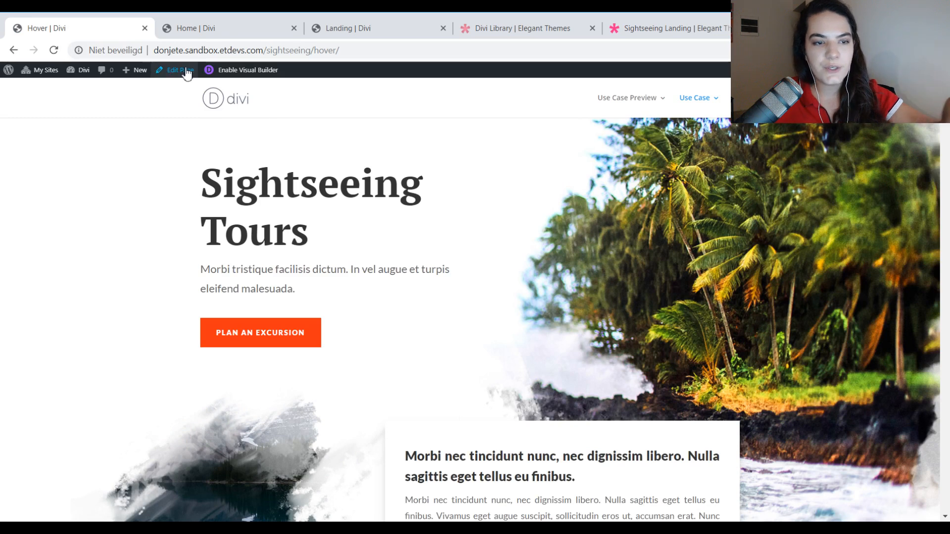
Open the Hover page for editing in a new tab placed directly after the Hover page's own tab
{"action": "middle_click", "coordinate": [182, 74]}
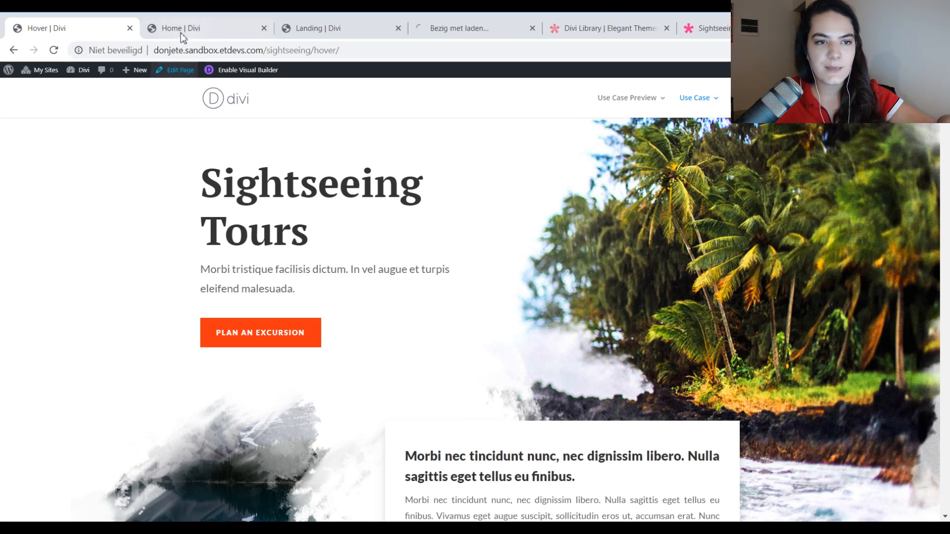
{"action": "left_click_drag", "start_coordinate": [486, 34], "coordinate": [267, 38]}
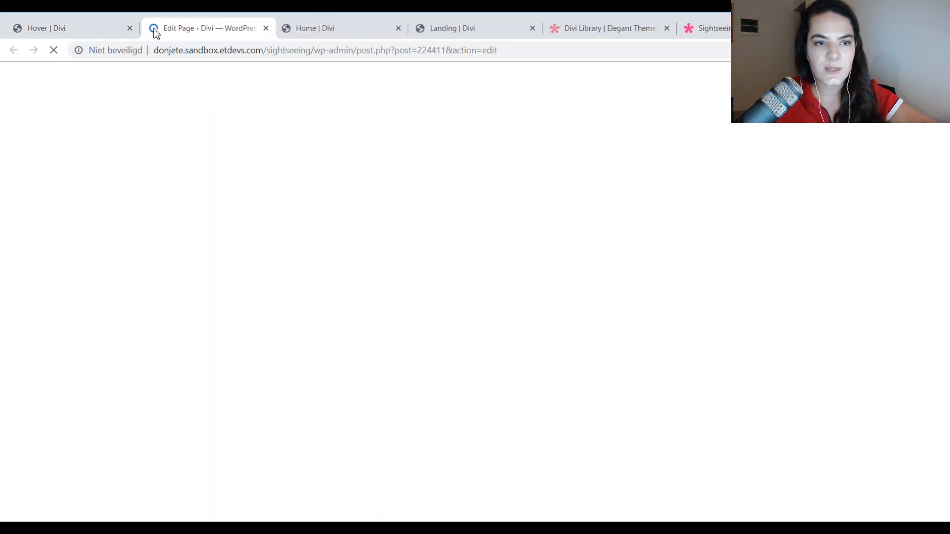
{"action": "left_click", "coordinate": [326, 36]}
{"action": "left_click", "coordinate": [202, 31]}
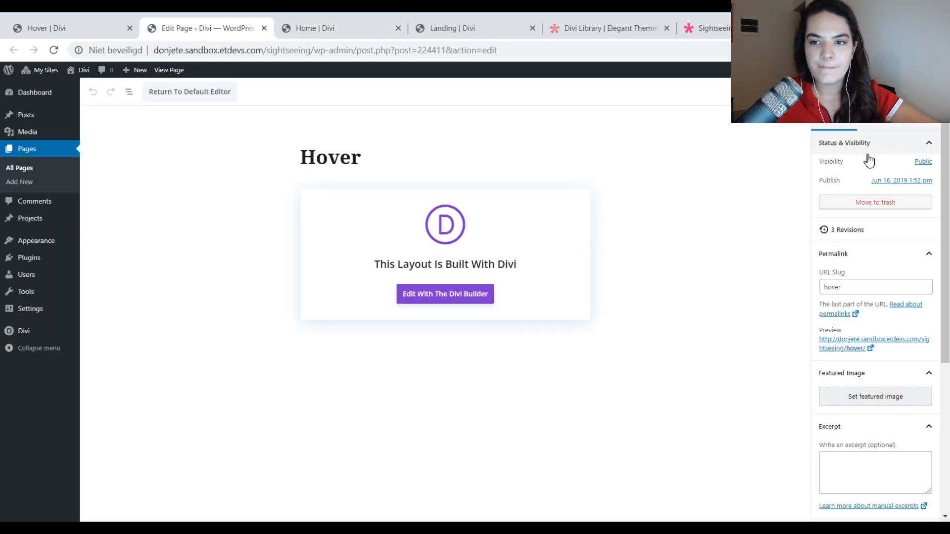
Set the Hover page's template attribute to Blank Page and update the page
{"action": "scroll", "coordinate": [841, 362], "scroll_direction": "down", "scroll_amount": 4}
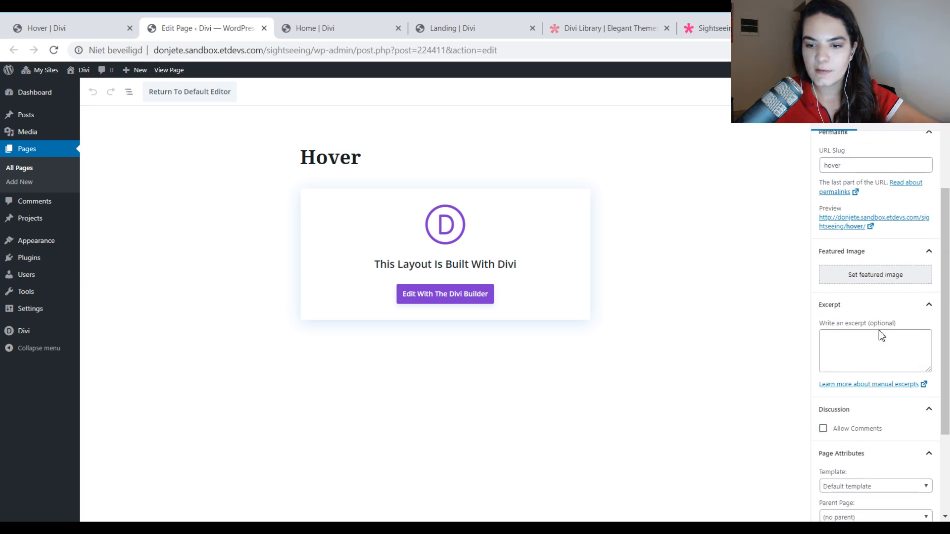
{"action": "scroll", "coordinate": [857, 386], "scroll_direction": "down", "scroll_amount": 2}
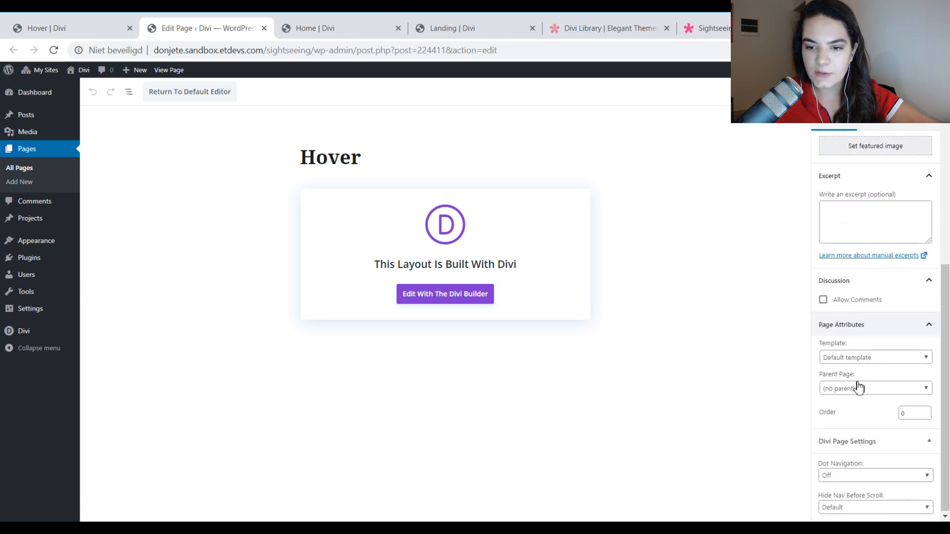
{"action": "left_click", "coordinate": [851, 385]}
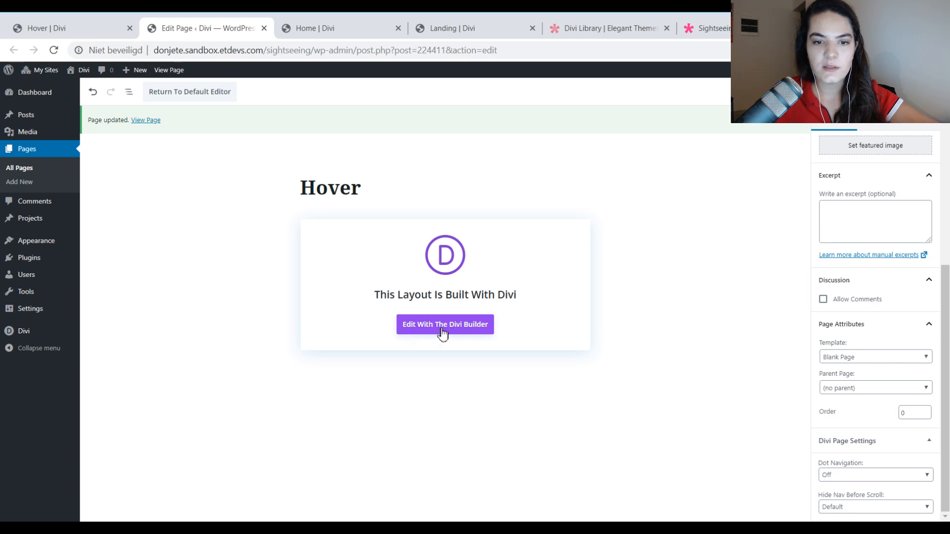
Start editing the Hover page with the Divi Builder and switch to the Home preview page
{"action": "left_click", "coordinate": [442, 330]}
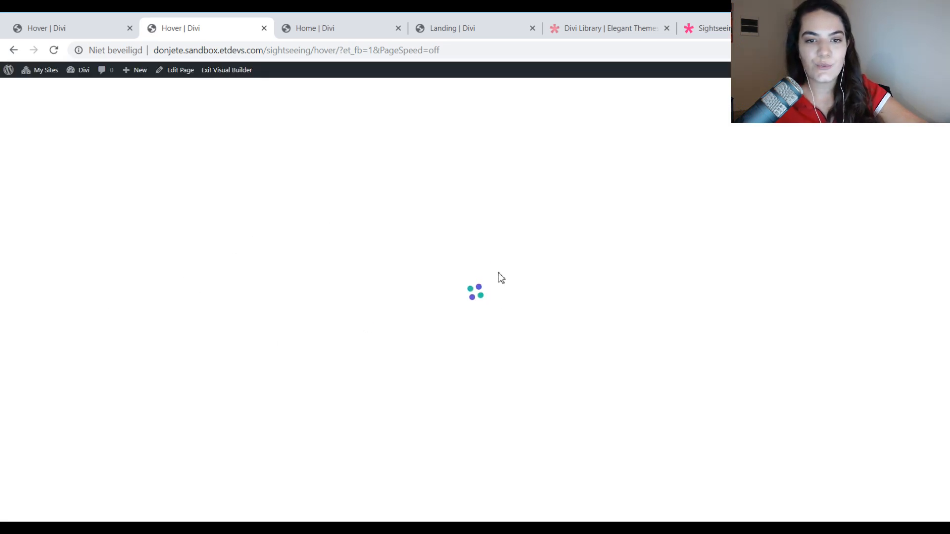
{"action": "left_click", "coordinate": [321, 20]}
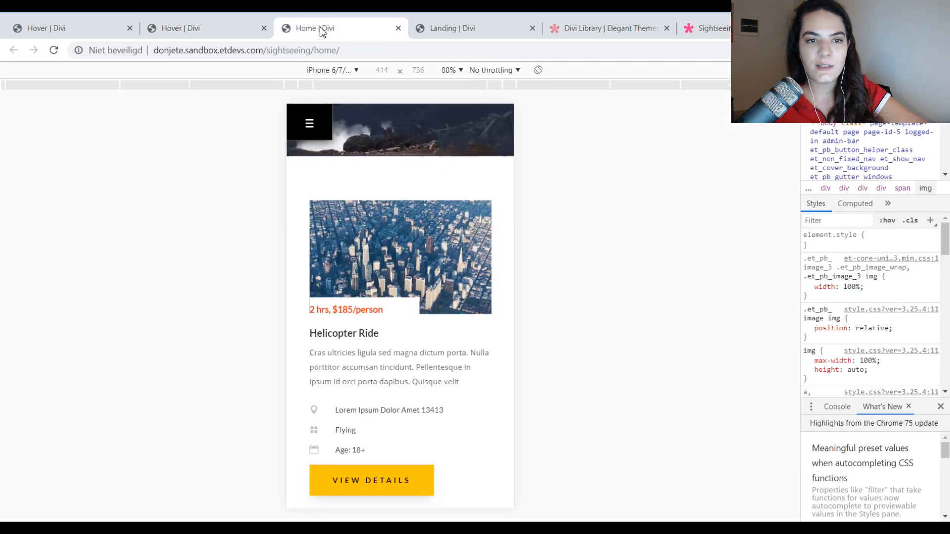
Leave the mobile preview of the Home page and examine its expanded slide-in menu at desktop size
{"action": "key", "text": "F12"}
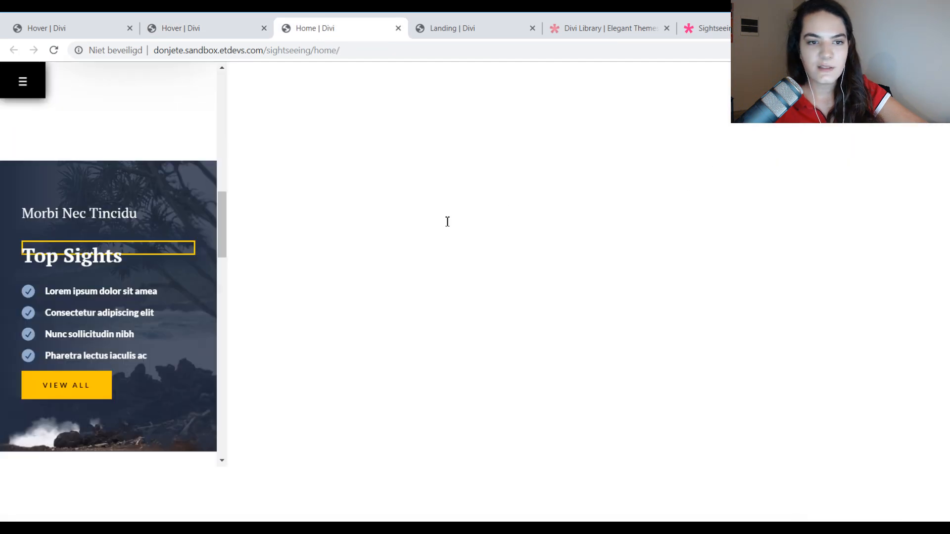
{"action": "scroll", "coordinate": [509, 253], "scroll_direction": "up", "scroll_amount": 12}
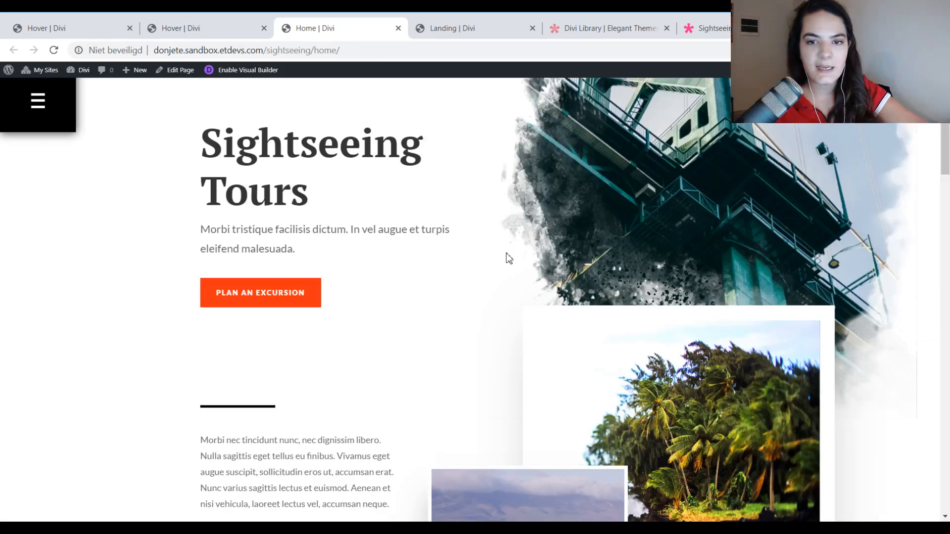
{"action": "scroll", "coordinate": [292, 175], "scroll_direction": "down", "scroll_amount": 11}
{"action": "scroll", "coordinate": [292, 176], "scroll_direction": "up", "scroll_amount": 11}
{"action": "left_click", "coordinate": [36, 117]}
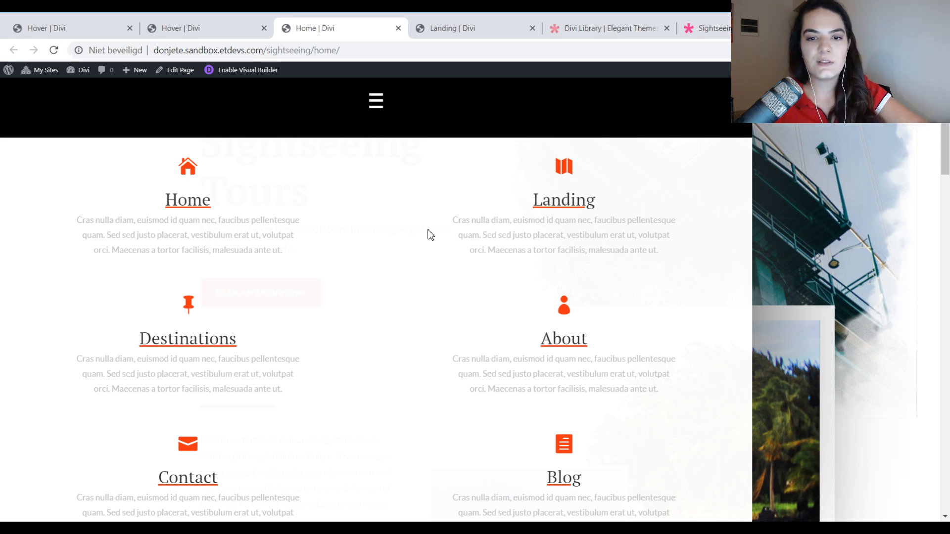
{"action": "scroll", "coordinate": [426, 229], "scroll_direction": "down", "scroll_amount": 3}
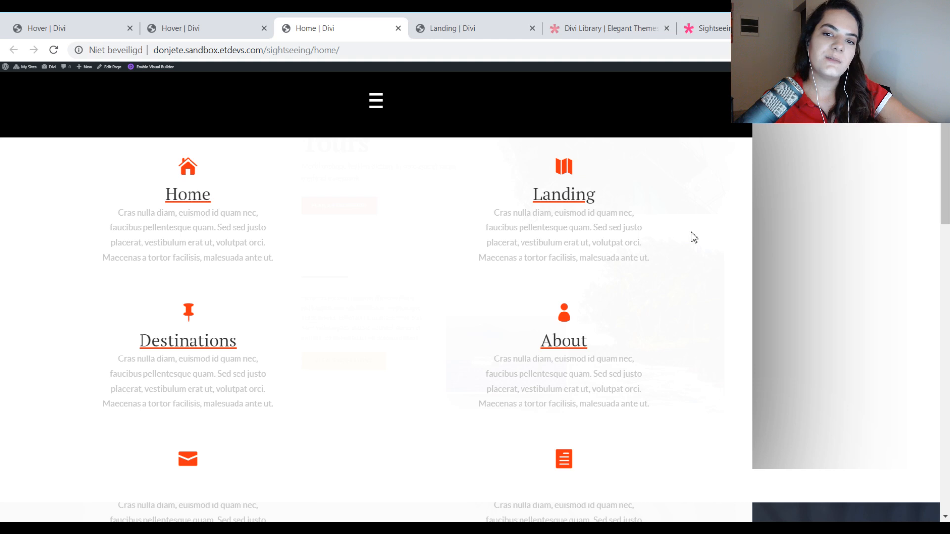
Review the layout of the published Hover page down to its About Us section
{"action": "left_click", "coordinate": [170, 23]}
{"action": "left_click", "coordinate": [78, 27]}
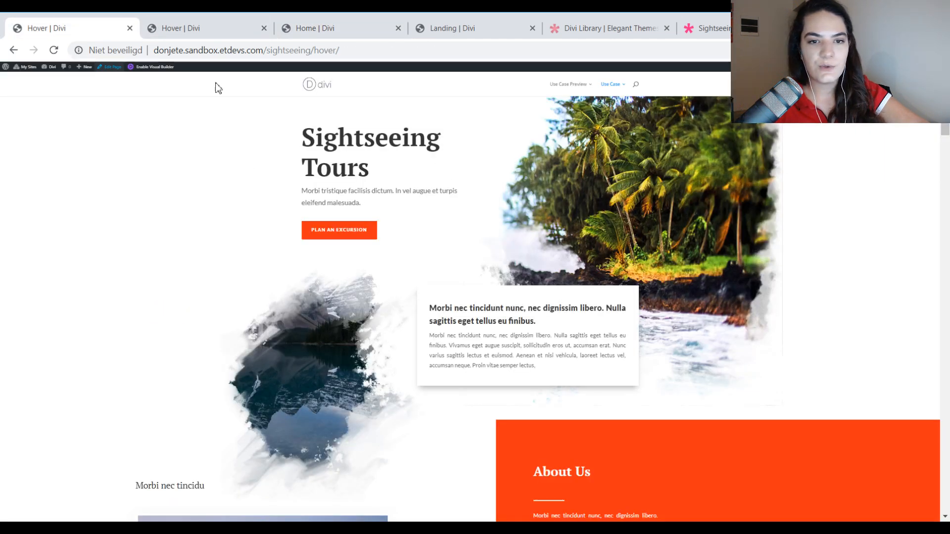
{"action": "scroll", "coordinate": [390, 172], "scroll_direction": "up", "scroll_amount": 2}
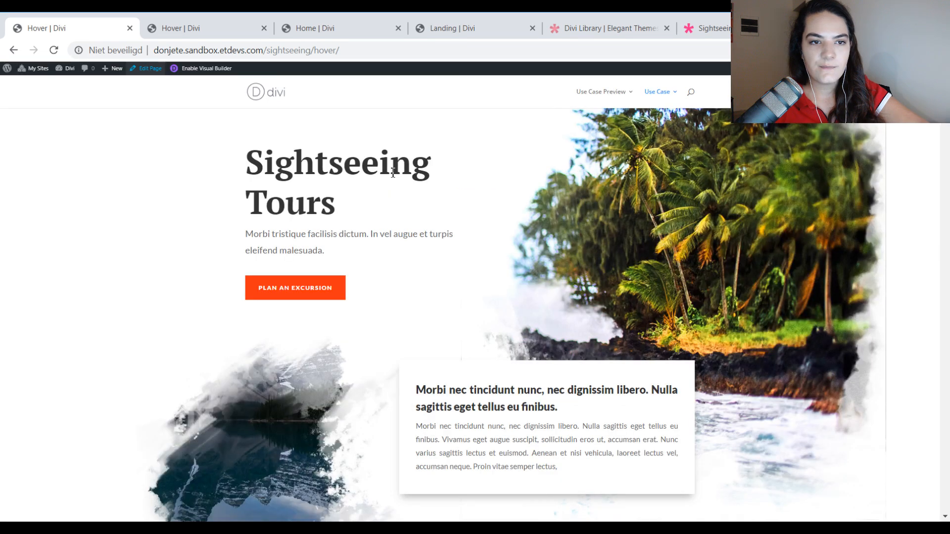
{"action": "scroll", "coordinate": [619, 147], "scroll_direction": "down", "scroll_amount": 4}
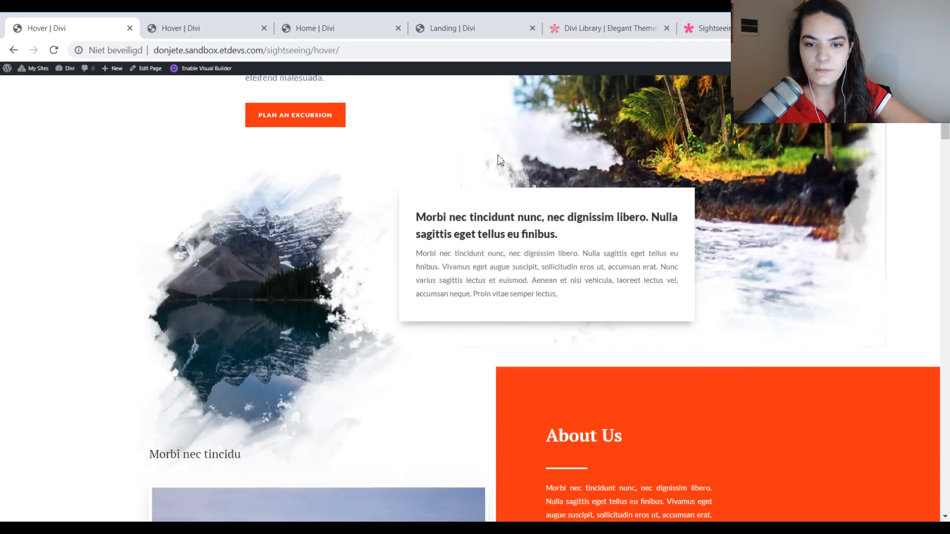
{"action": "scroll", "coordinate": [499, 159], "scroll_direction": "up", "scroll_amount": 2}
Reload the Hover page's Visual Builder address in the builder tab
{"action": "left_click", "coordinate": [220, 31]}
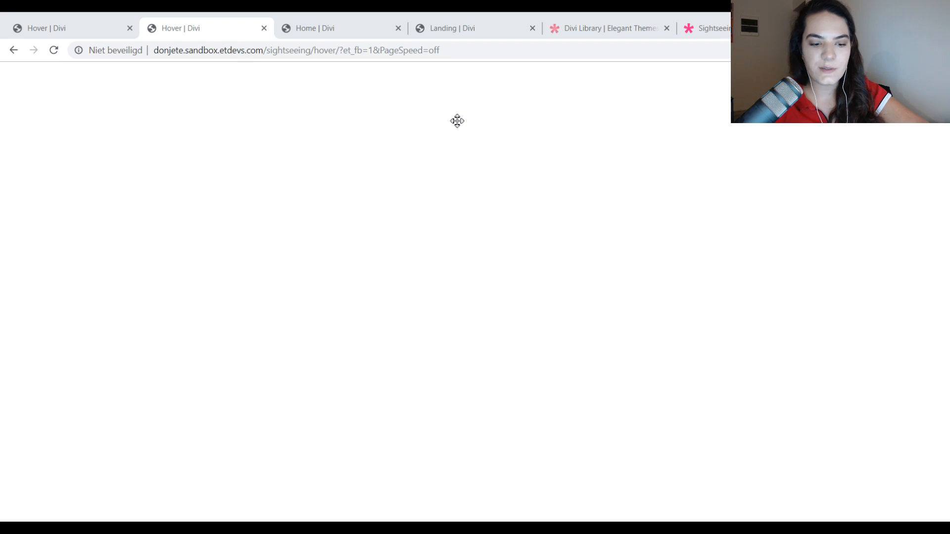
{"action": "left_click", "coordinate": [392, 50]}
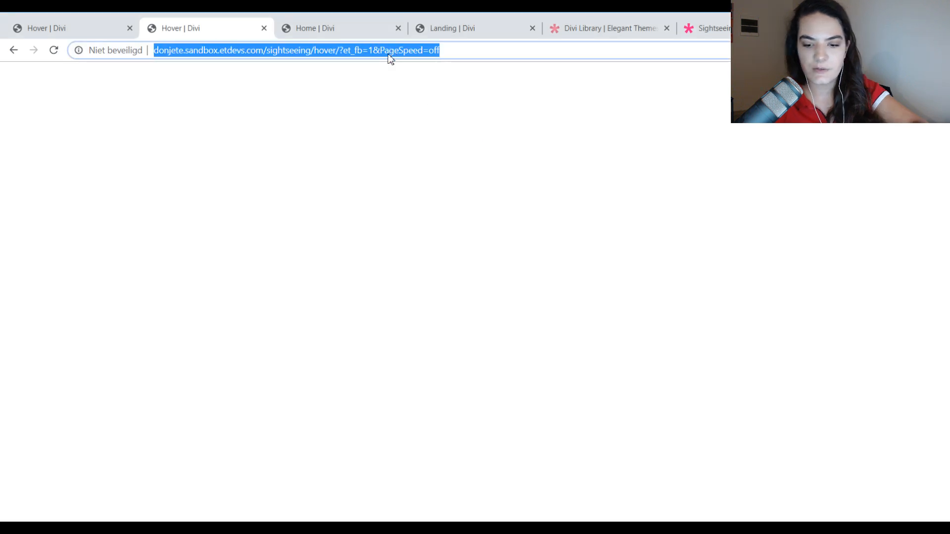
{"action": "left_click", "coordinate": [476, 57]}
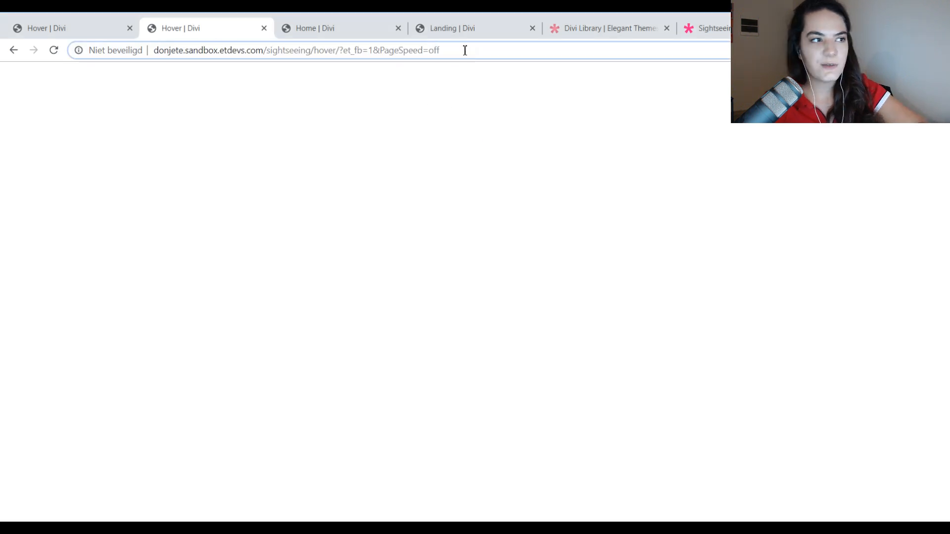
{"action": "key", "text": "Return"}
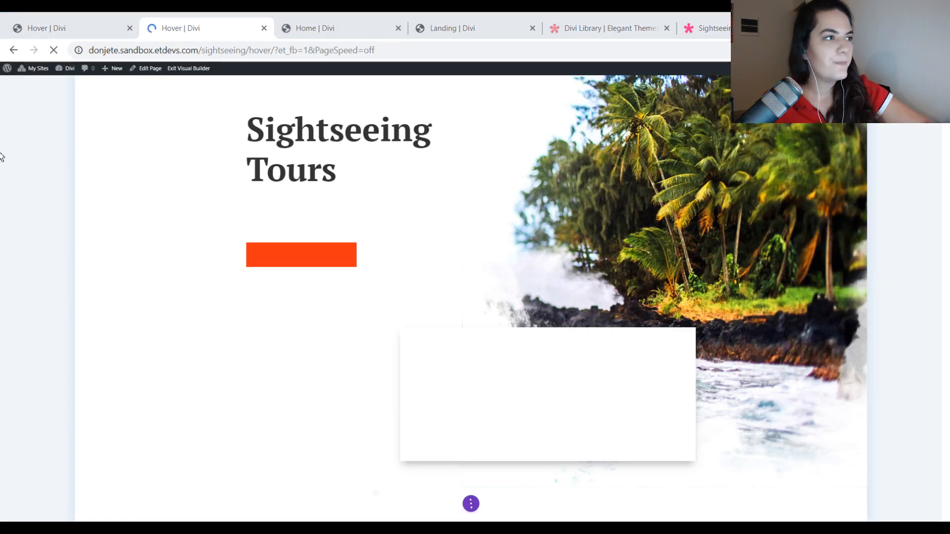
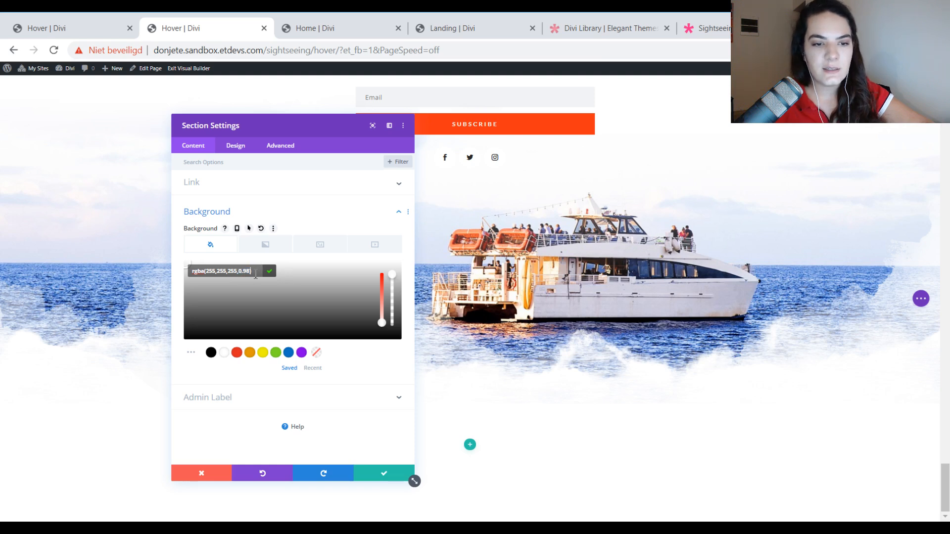
Check the slide-in menu on the Home preview page, and set the new section's top and bottom padding to 0px
{"action": "left_click", "coordinate": [332, 30]}
{"action": "left_click", "coordinate": [46, 94]}
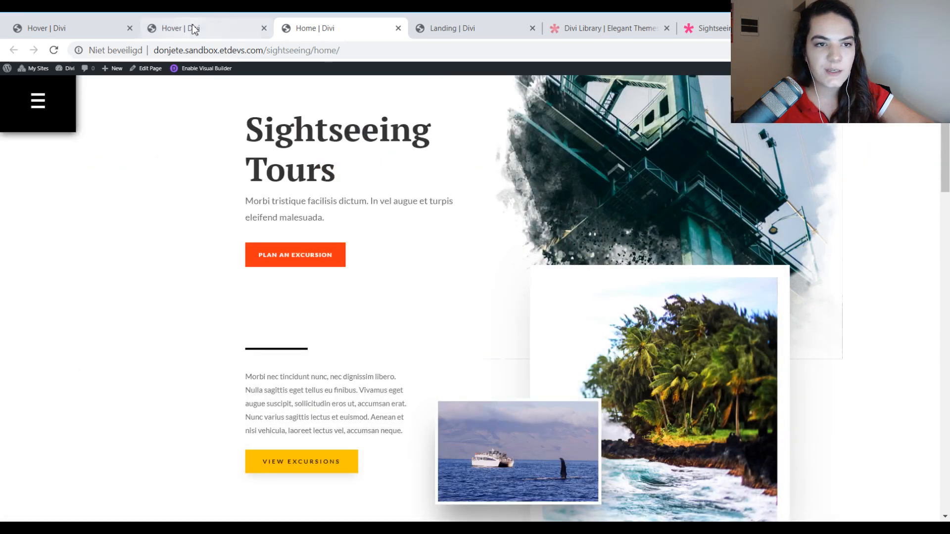
{"action": "left_click", "coordinate": [193, 29]}
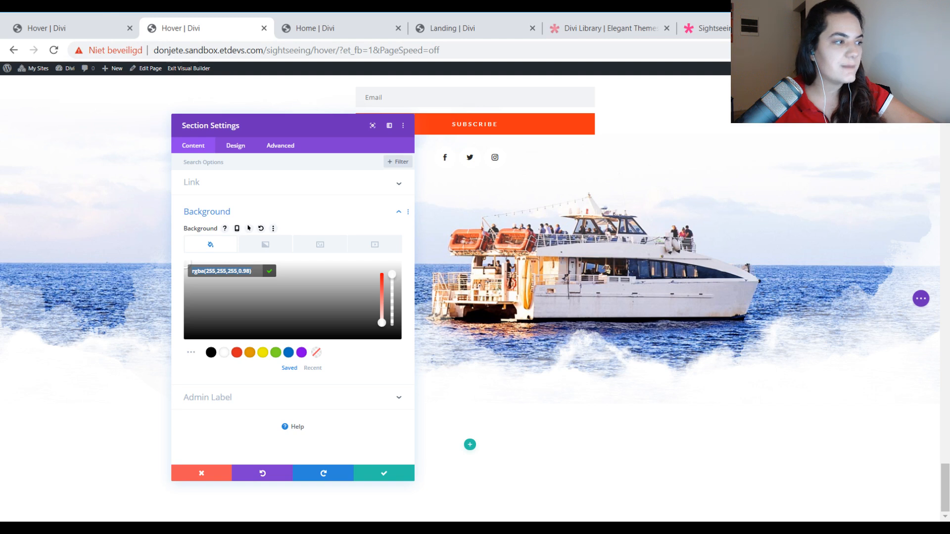
{"action": "left_click", "coordinate": [236, 145]}
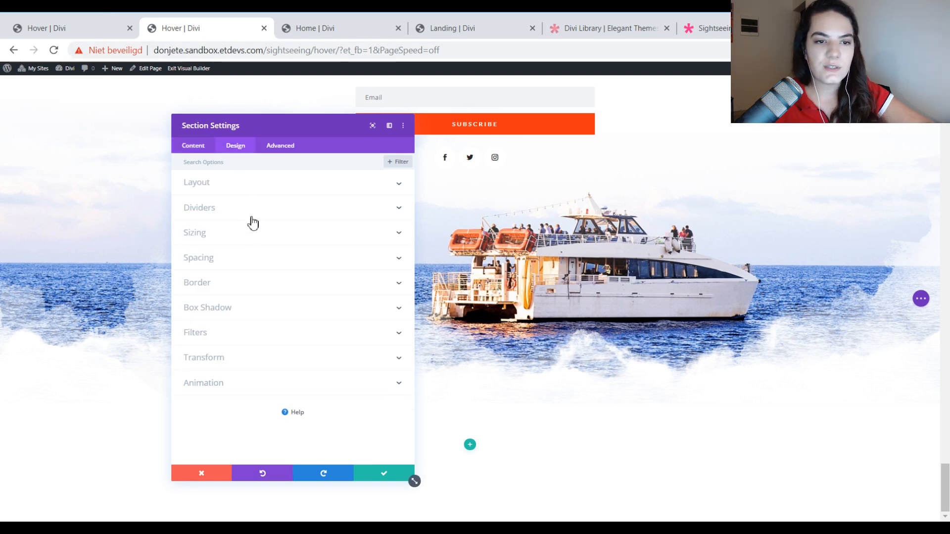
{"action": "left_click", "coordinate": [238, 268]}
{"action": "left_click", "coordinate": [194, 278]}
{"action": "type", "text": "0px"}
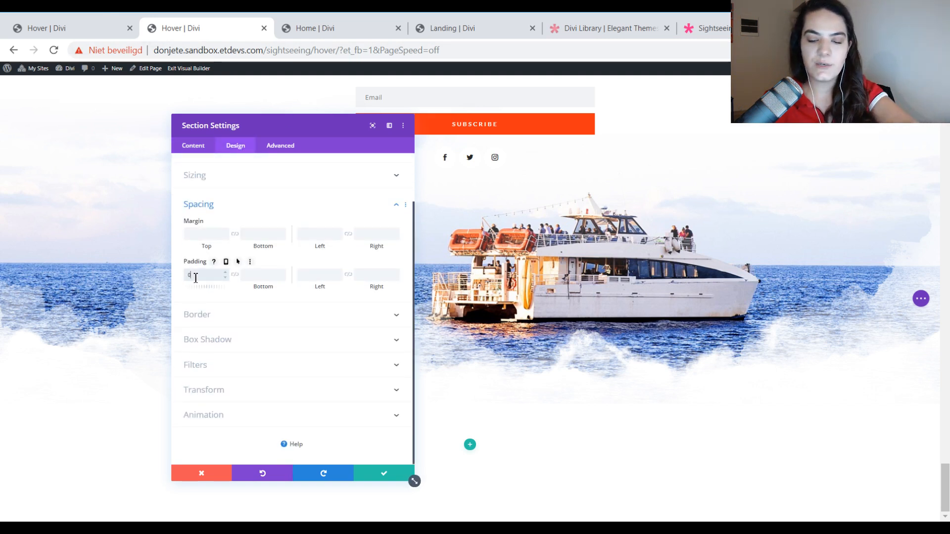
{"action": "left_click", "coordinate": [236, 276]}
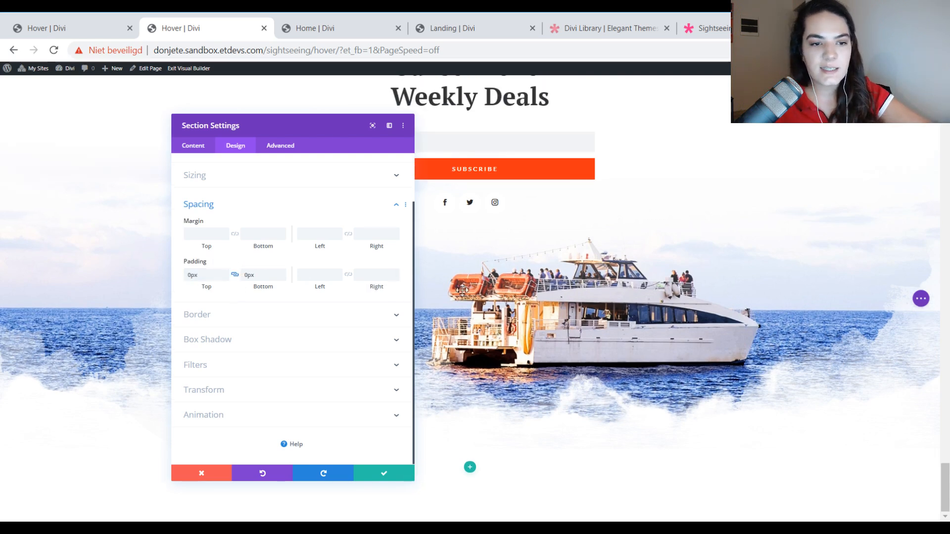
Compare the menu's shadow on the Home preview page, and apply the first box shadow preset to the new section
{"action": "left_click", "coordinate": [350, 29]}
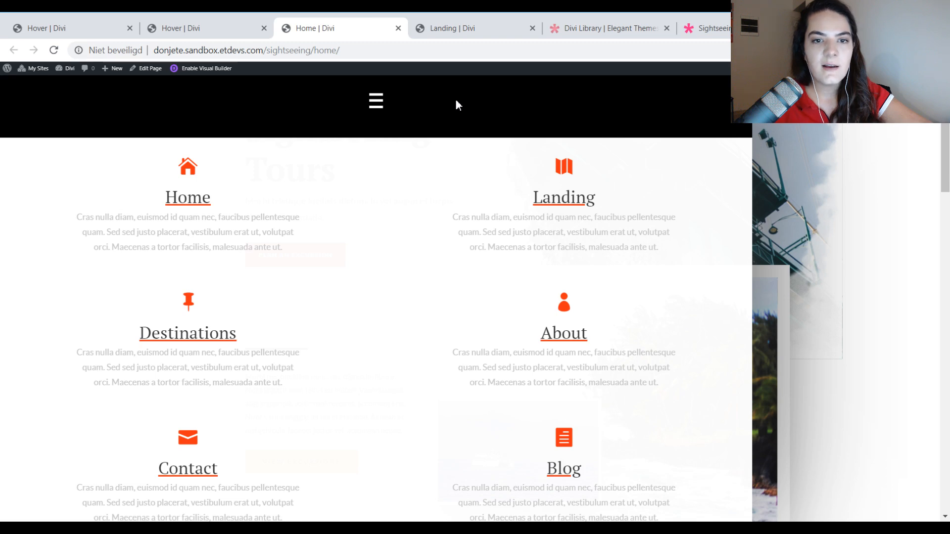
{"action": "mouse_move", "coordinate": [58, 111]}
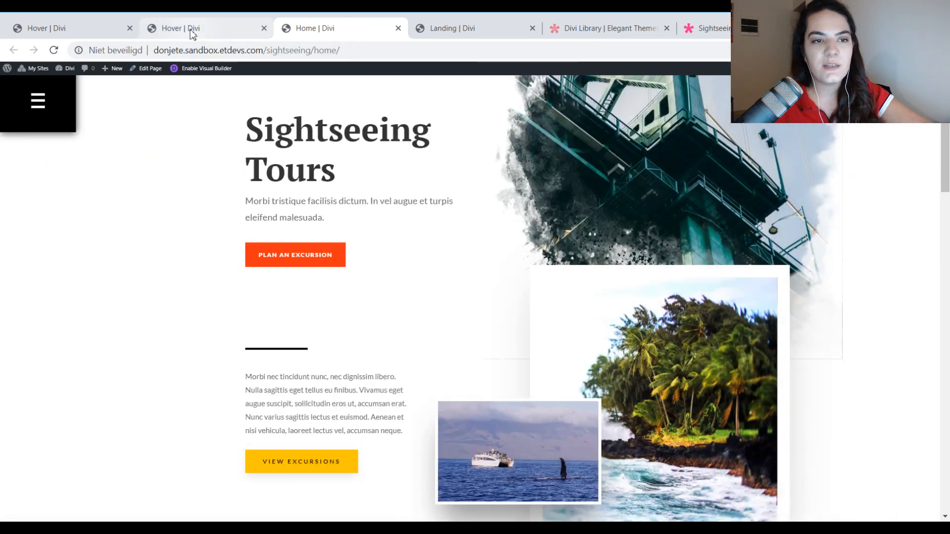
{"action": "left_click", "coordinate": [192, 31]}
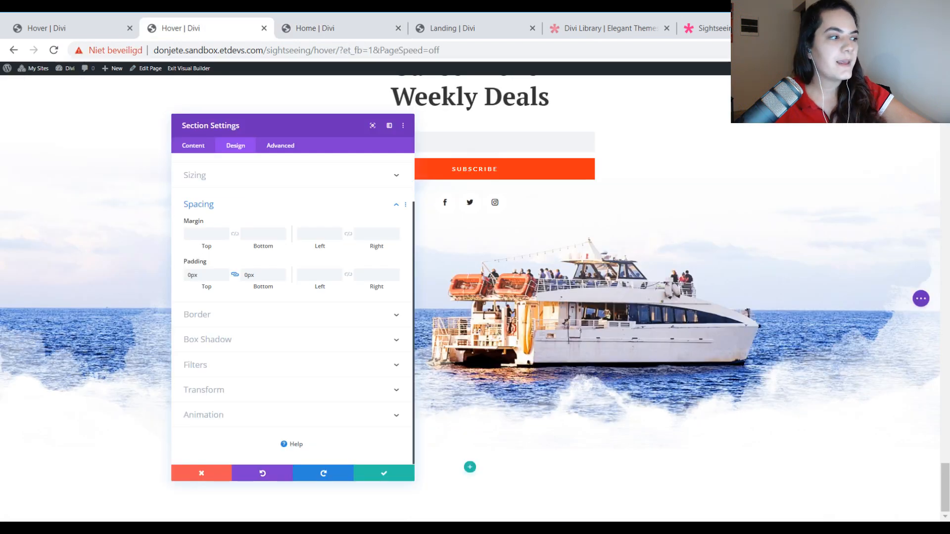
{"action": "left_click", "coordinate": [236, 347]}
{"action": "left_click", "coordinate": [264, 293]}
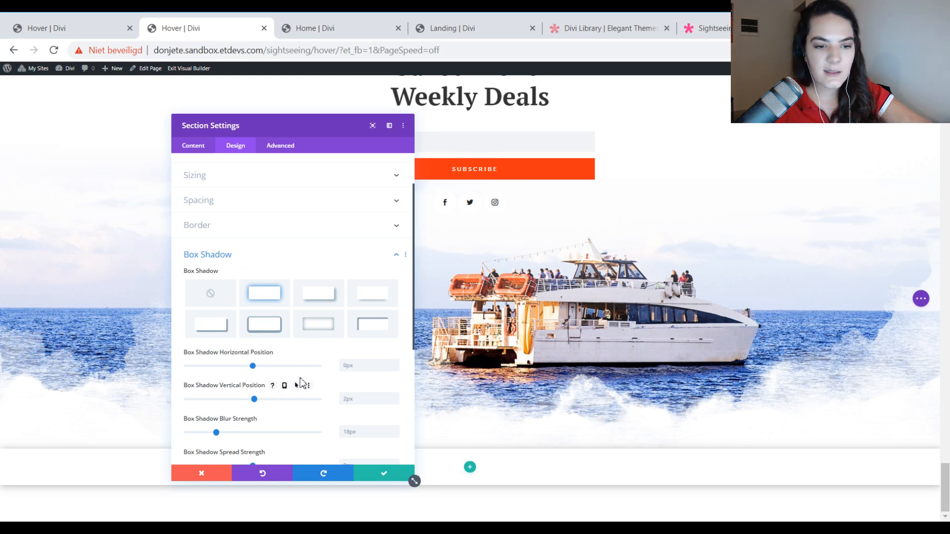
{"action": "scroll", "coordinate": [303, 385], "scroll_direction": "down", "scroll_amount": 1}
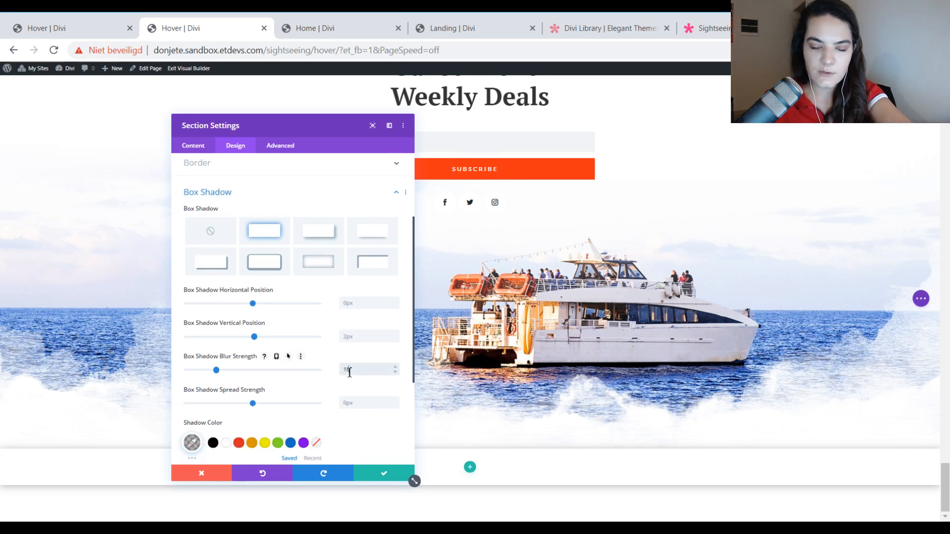
Set the section's box shadow blur strength on hover to 1000px and compare it with the Home preview's menu shadow
{"action": "left_click", "coordinate": [350, 373]}
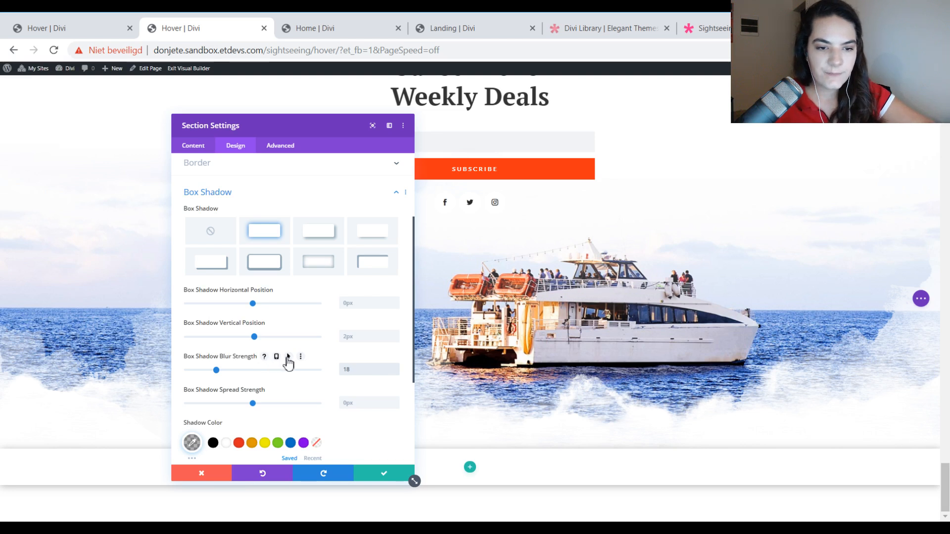
{"action": "left_click", "coordinate": [290, 357]}
{"action": "left_click", "coordinate": [325, 378]}
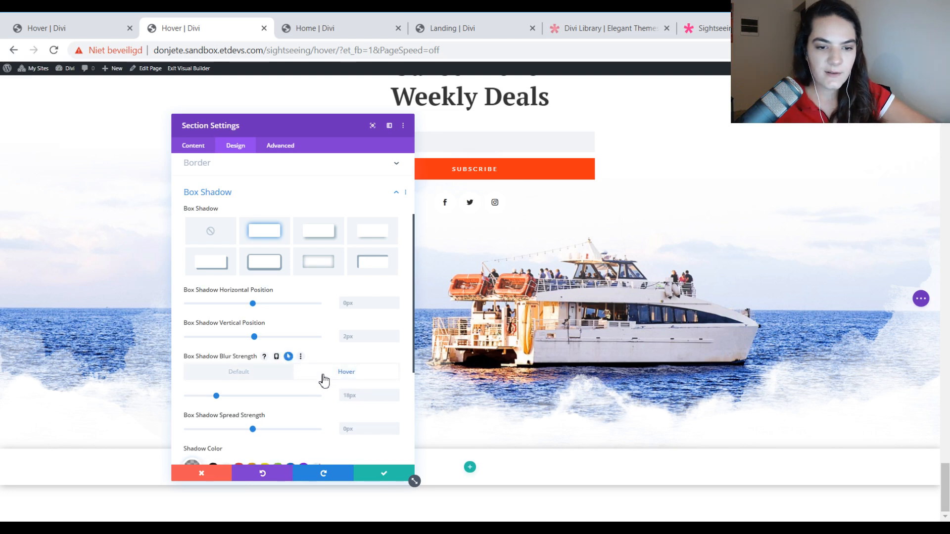
{"action": "left_click", "coordinate": [346, 395]}
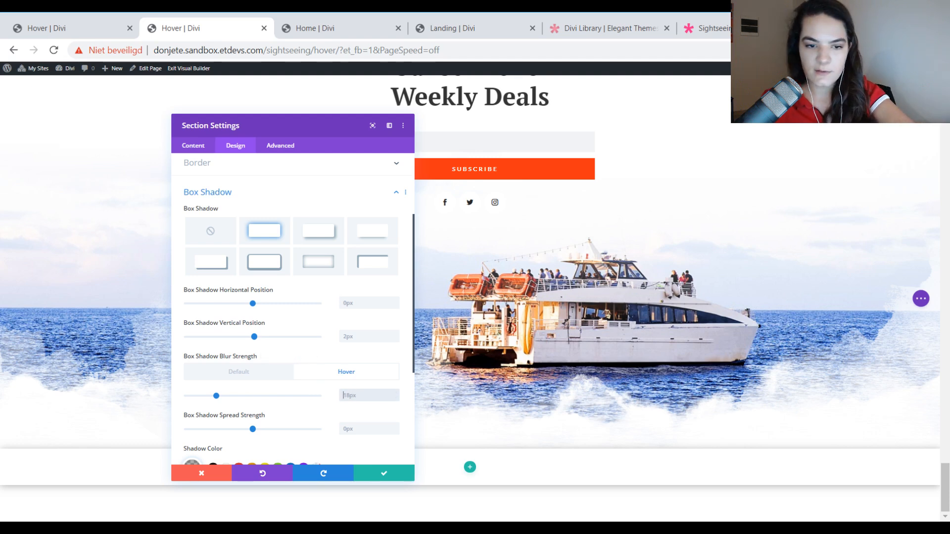
{"action": "left_click", "coordinate": [301, 33]}
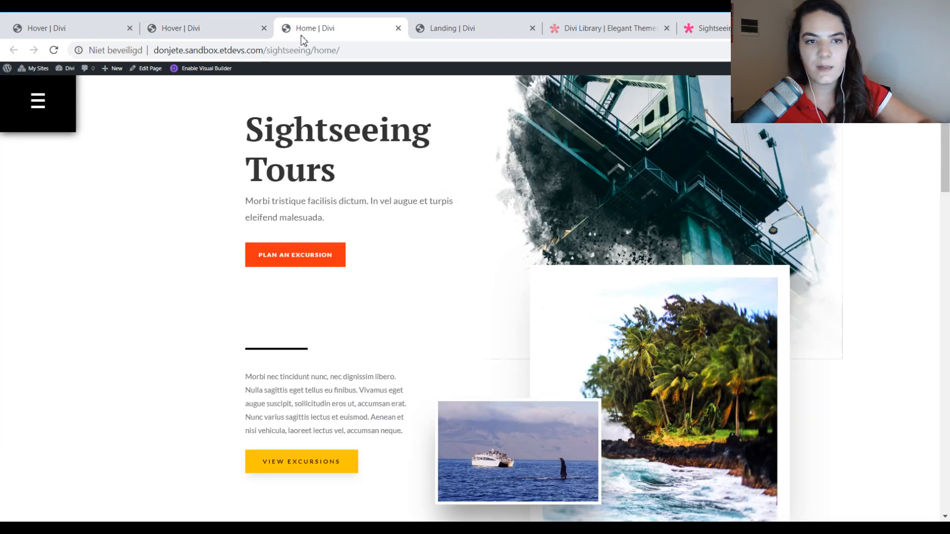
{"action": "left_click", "coordinate": [53, 116]}
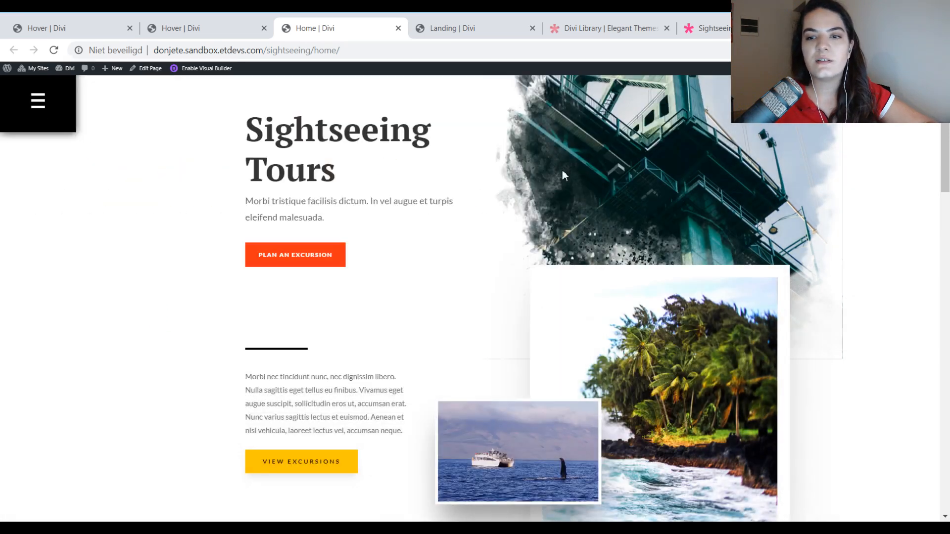
{"action": "mouse_move", "coordinate": [37, 100]}
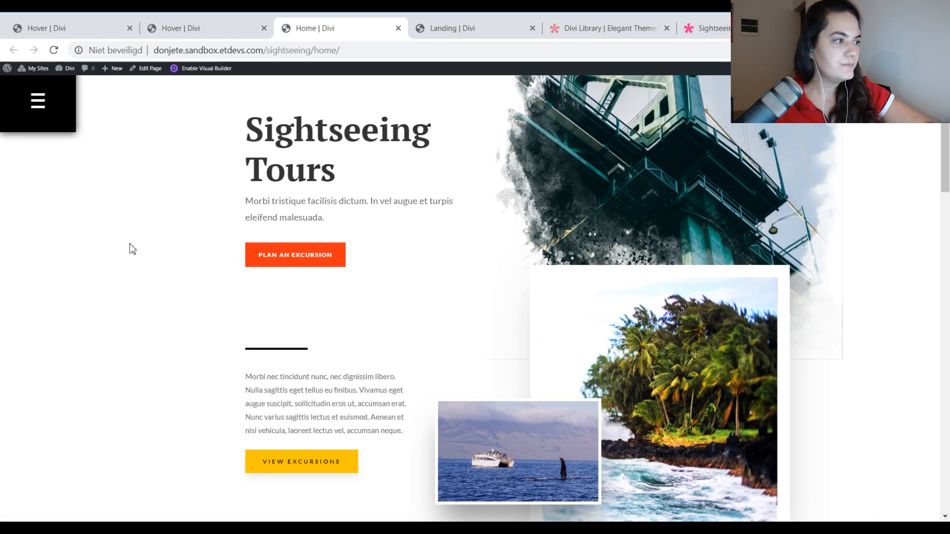
{"action": "left_click", "coordinate": [166, 28]}
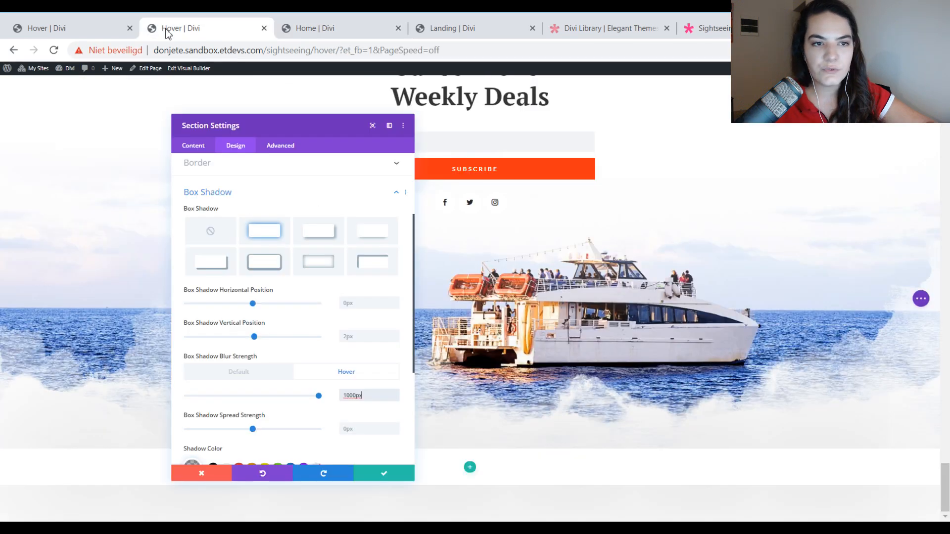
Open the section's visibility options and examine the collapsed and expanded menu on the Home preview page
{"action": "left_click", "coordinate": [280, 146]}
{"action": "left_click", "coordinate": [237, 242]}
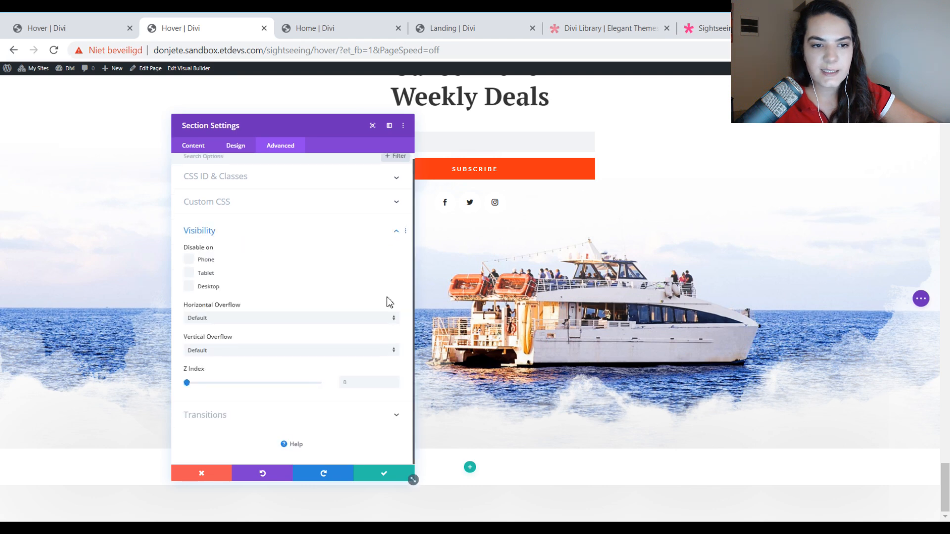
{"action": "left_click", "coordinate": [329, 30]}
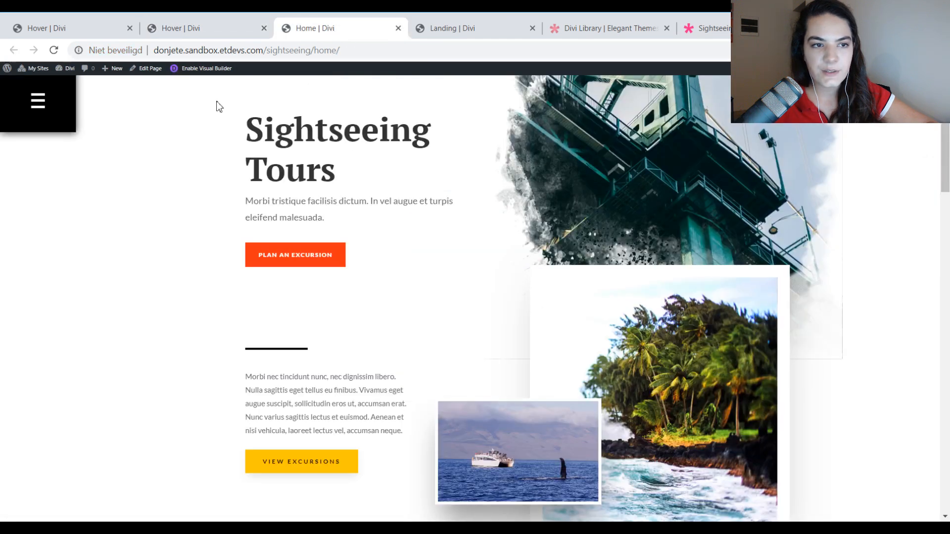
{"action": "left_click", "coordinate": [64, 105]}
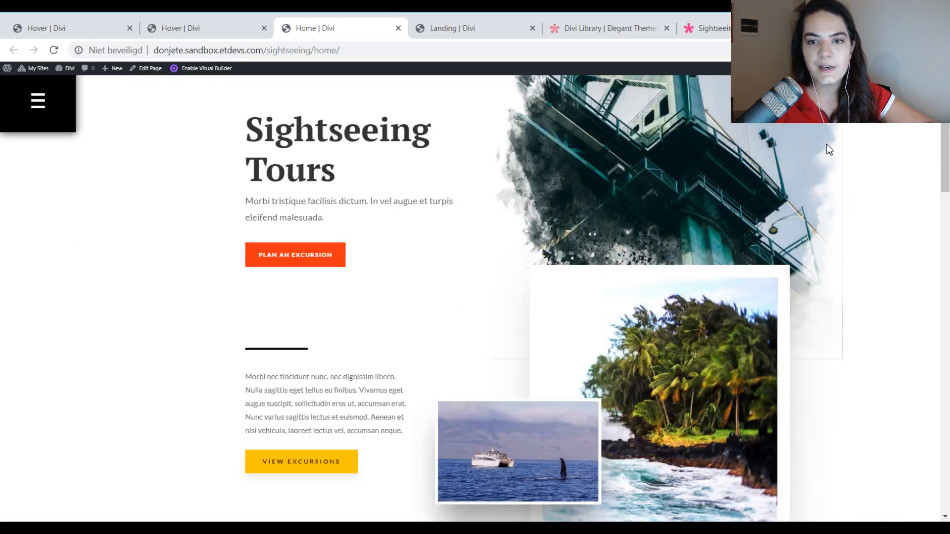
{"action": "mouse_move", "coordinate": [36, 118]}
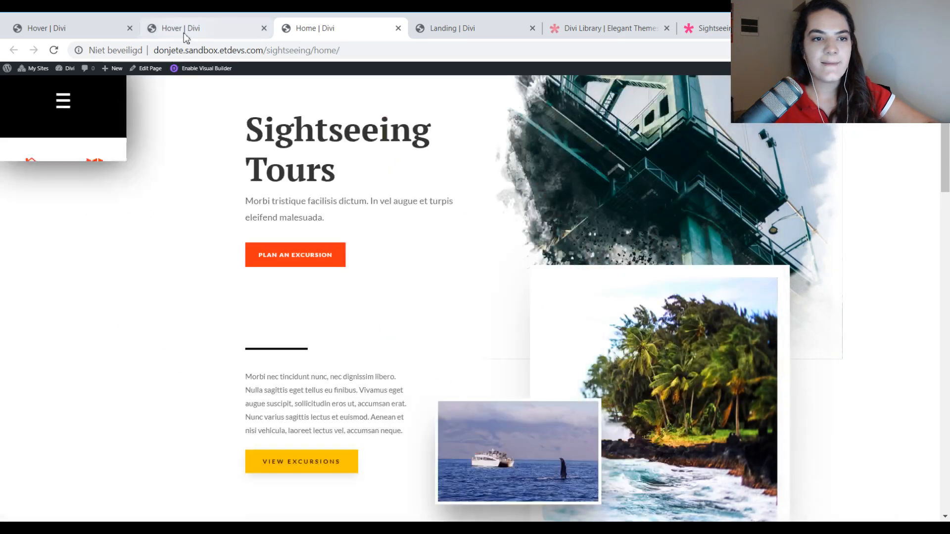
{"action": "left_click", "coordinate": [183, 30]}
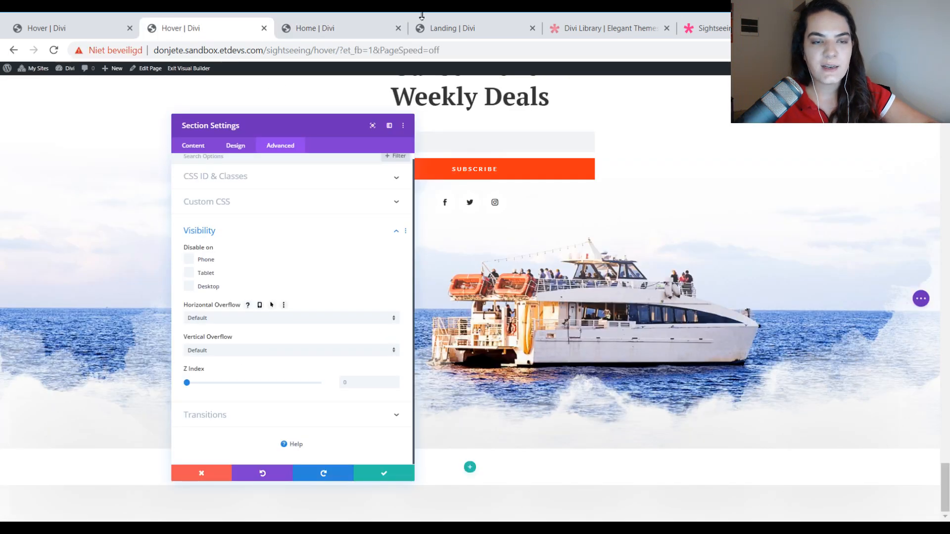
{"action": "left_click", "coordinate": [319, 29]}
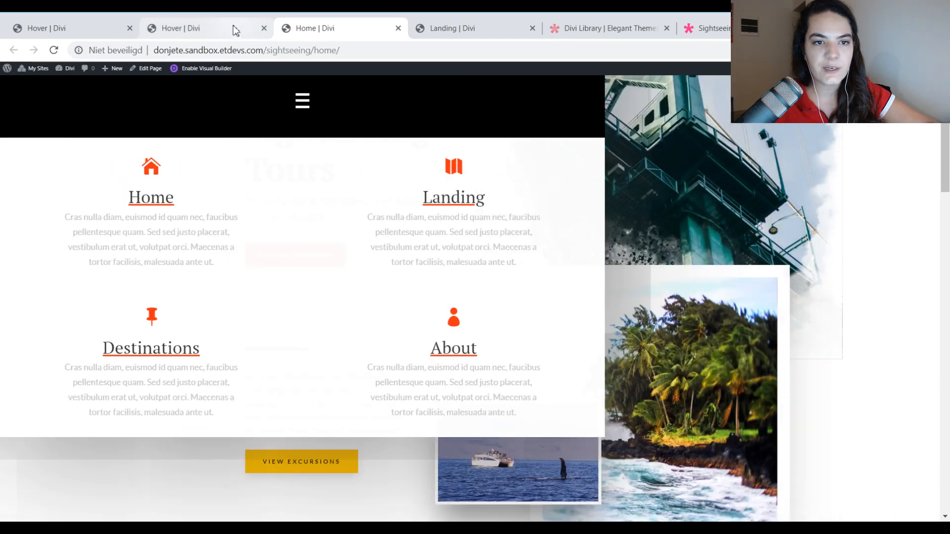
{"action": "left_click", "coordinate": [233, 27]}
Set the new section's horizontal and vertical overflow to Hidden
{"action": "left_click", "coordinate": [225, 327]}
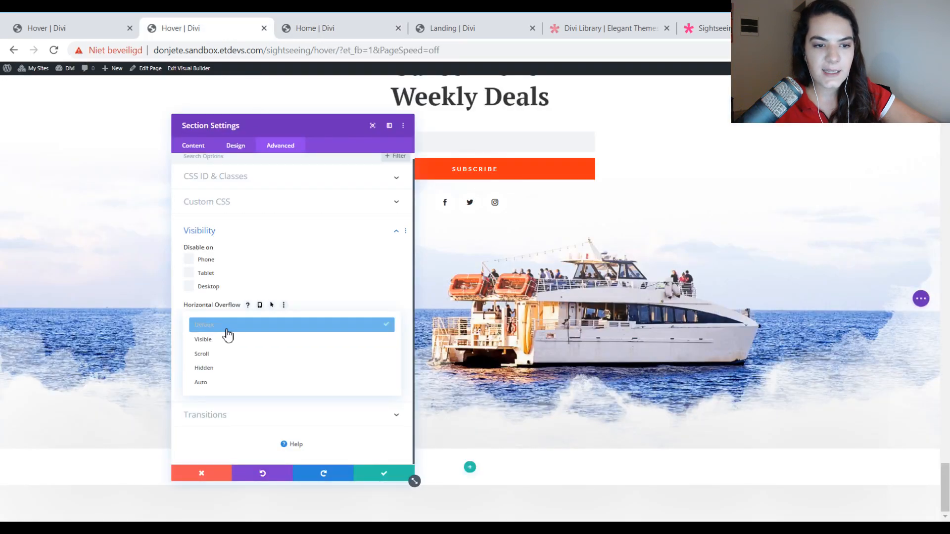
{"action": "left_click", "coordinate": [218, 369]}
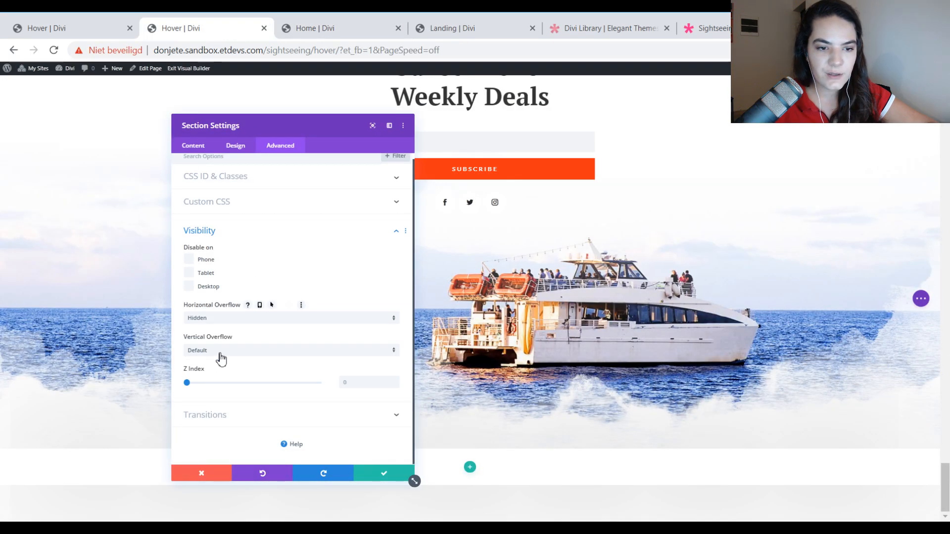
{"action": "left_click", "coordinate": [220, 353]}
{"action": "left_click", "coordinate": [233, 398]}
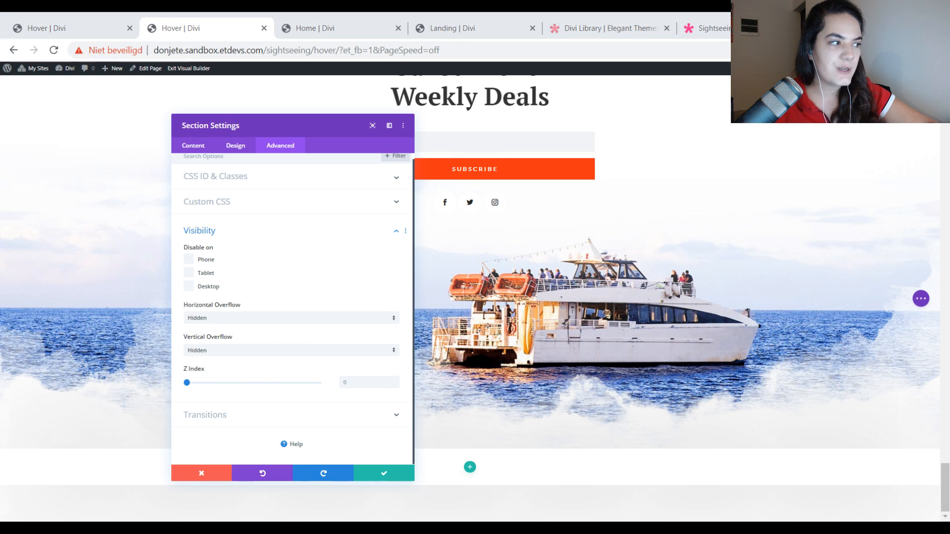
Set the section's Z index to 9999, accept the section settings and save the page
{"action": "left_click", "coordinate": [367, 387]}
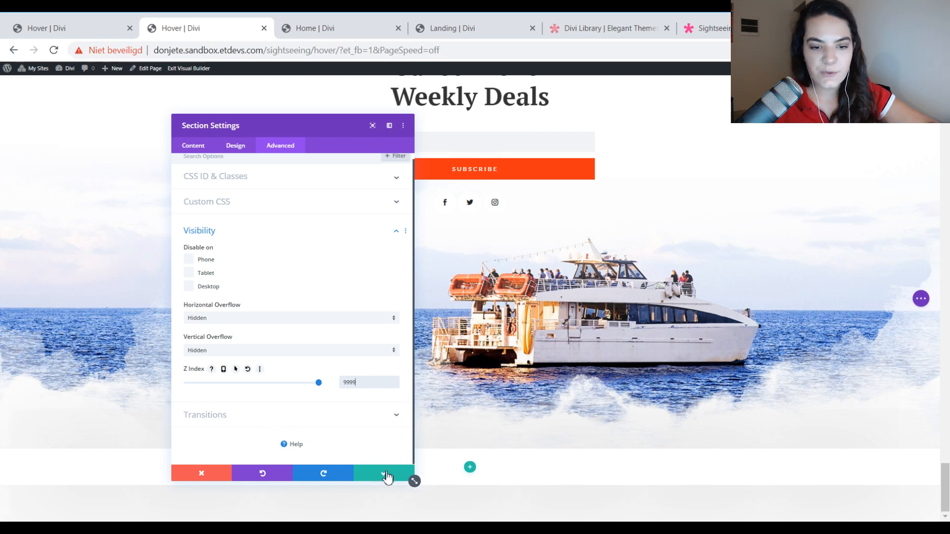
{"action": "left_click", "coordinate": [921, 299]}
{"action": "left_click", "coordinate": [916, 504]}
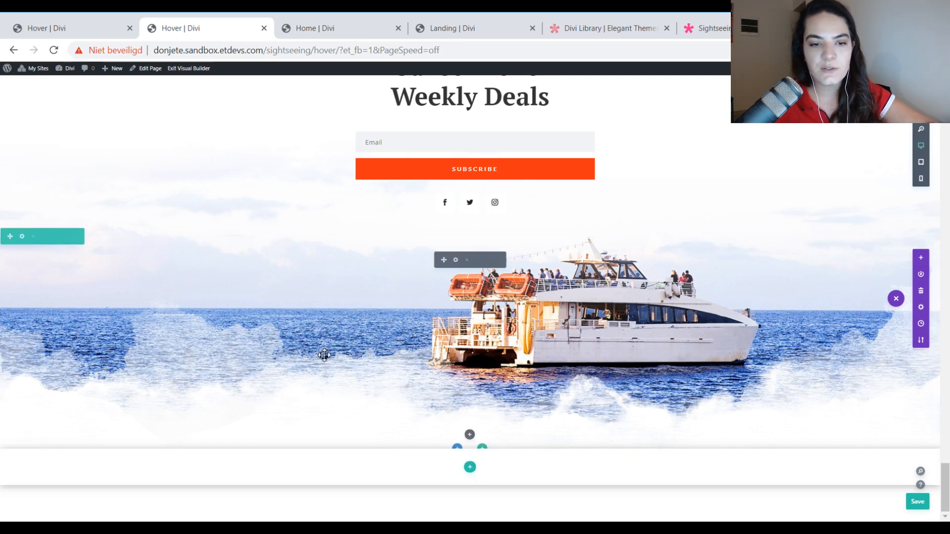
Insert a one-column row into the new section and dismiss the module selection without adding a module
{"action": "left_click", "coordinate": [470, 468]}
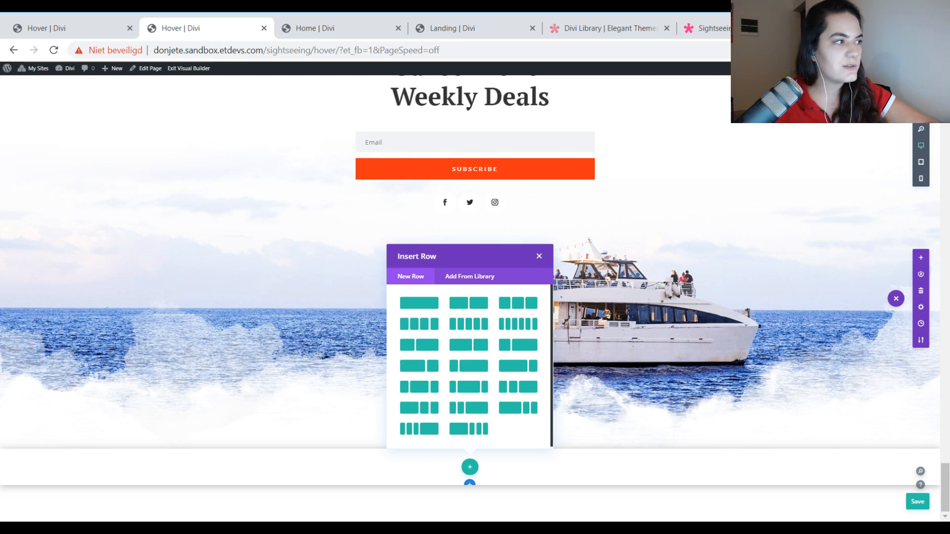
{"action": "left_click", "coordinate": [421, 306]}
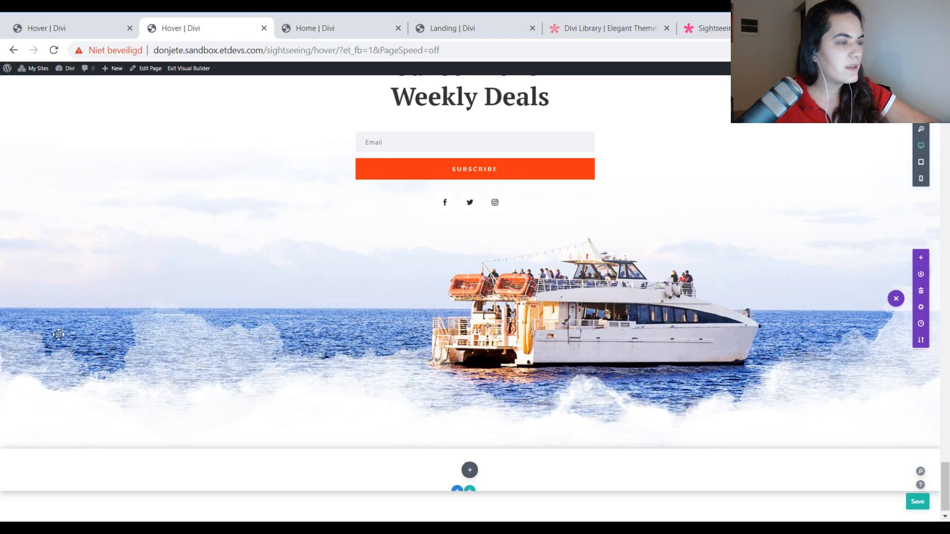
{"action": "left_click", "coordinate": [536, 100]}
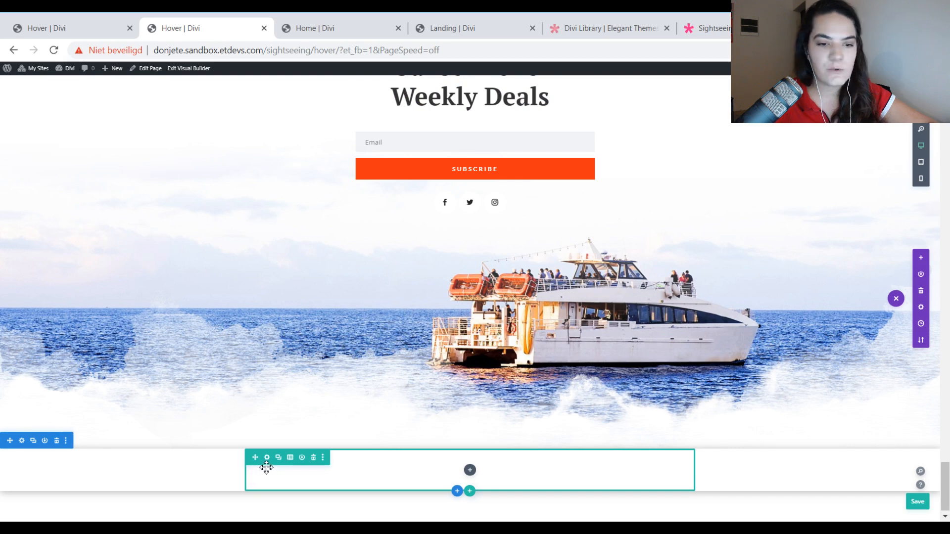
Open the new row's design settings and check the menu's layout on the Home preview page
{"action": "left_click", "coordinate": [267, 458]}
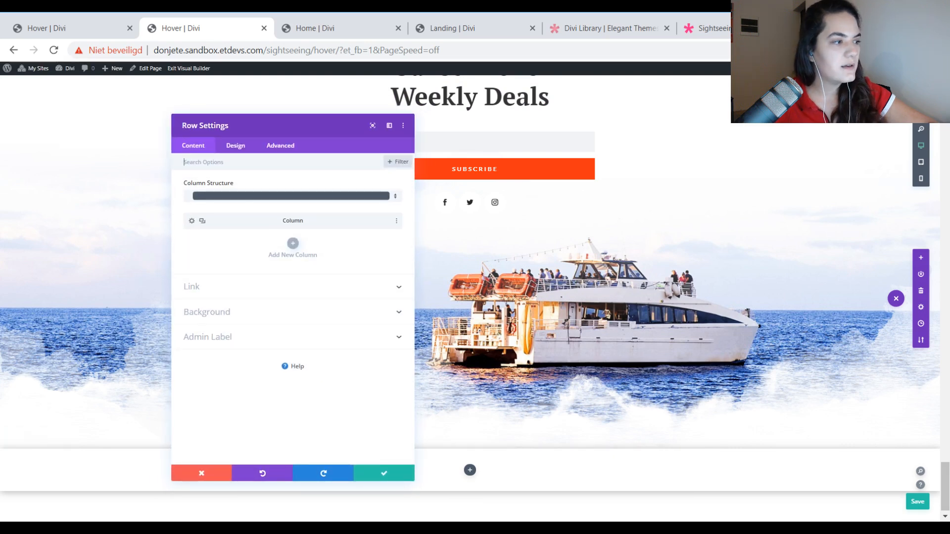
{"action": "left_click", "coordinate": [240, 147]}
{"action": "left_click", "coordinate": [309, 29]}
{"action": "left_click", "coordinate": [67, 101]}
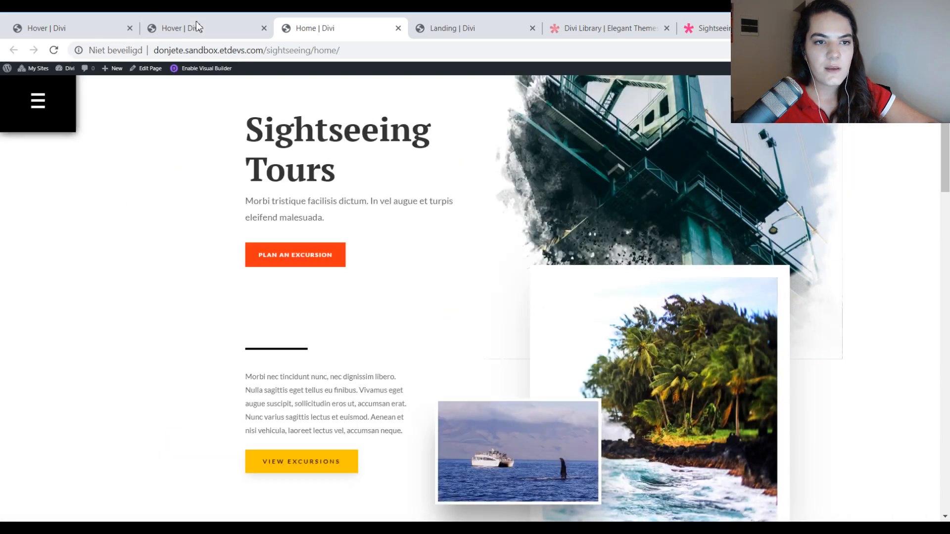
{"action": "left_click", "coordinate": [196, 34]}
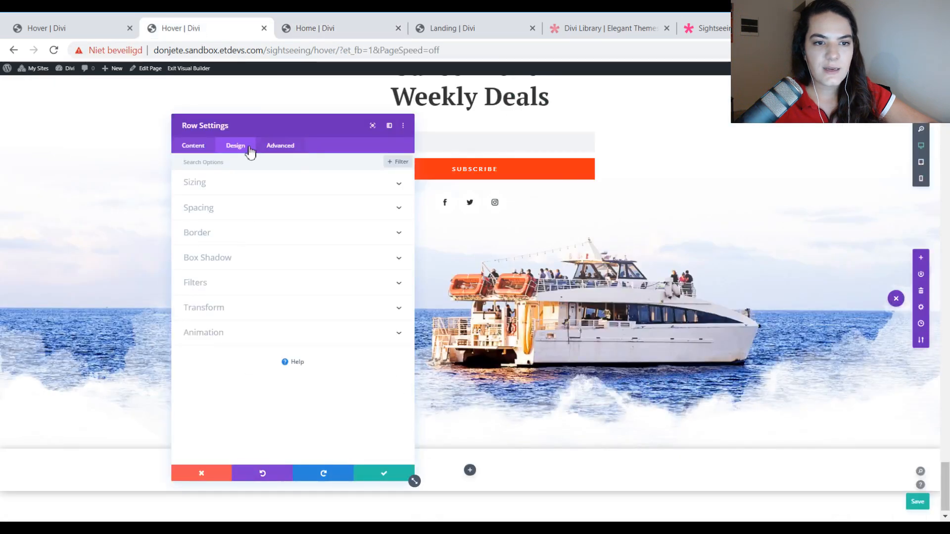
Enable a custom gutter width of 1 for the row, and set its width and maximum width to 100%
{"action": "left_click", "coordinate": [223, 187]}
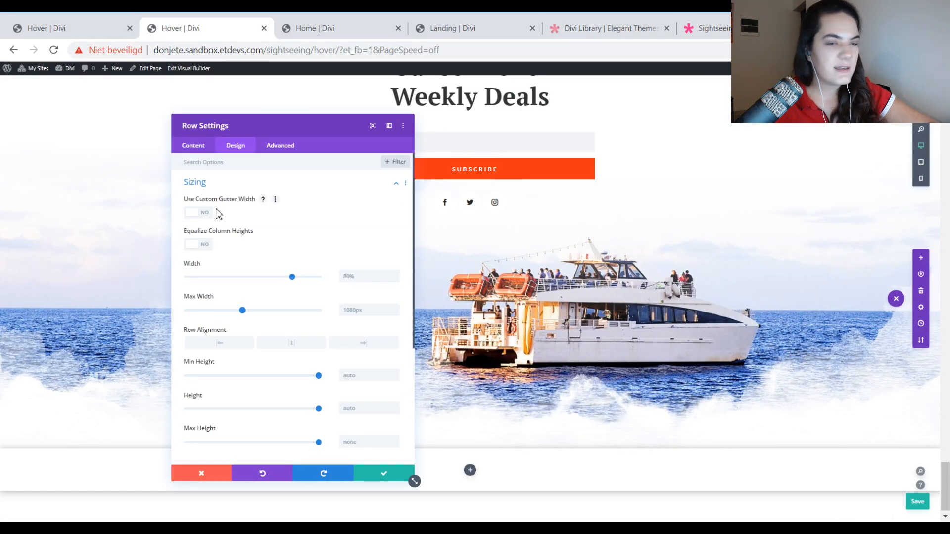
{"action": "left_click", "coordinate": [203, 213]}
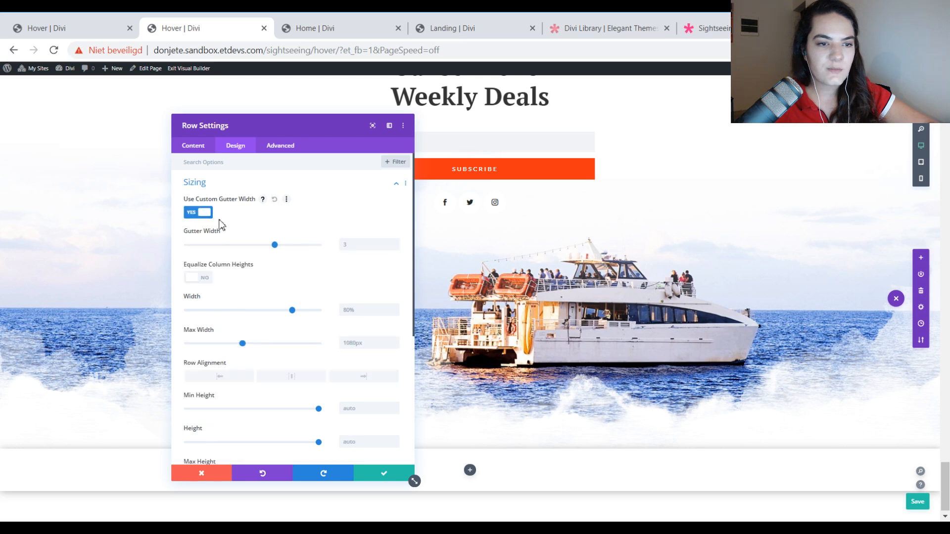
{"action": "left_click", "coordinate": [395, 248]}
{"action": "left_click", "coordinate": [395, 248]}
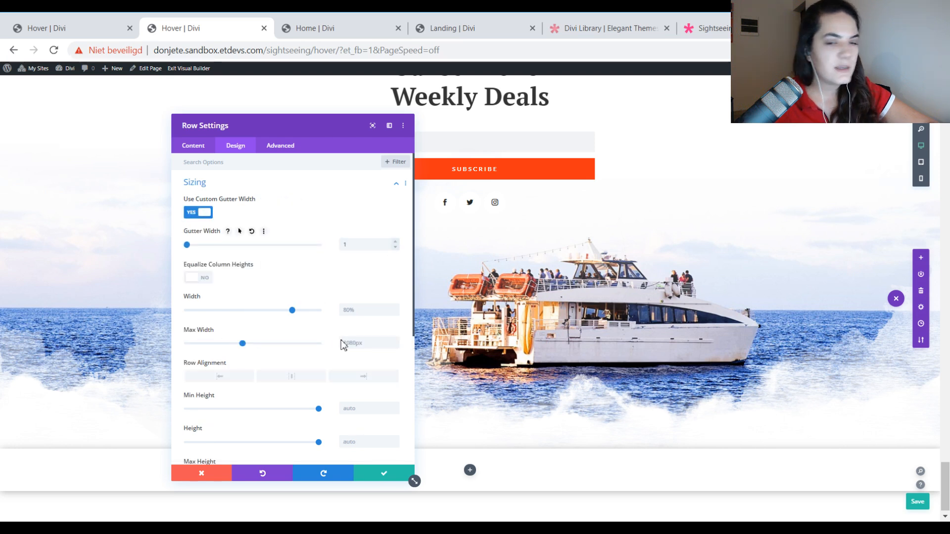
{"action": "left_click", "coordinate": [358, 316]}
{"action": "type", "text": "100%"}
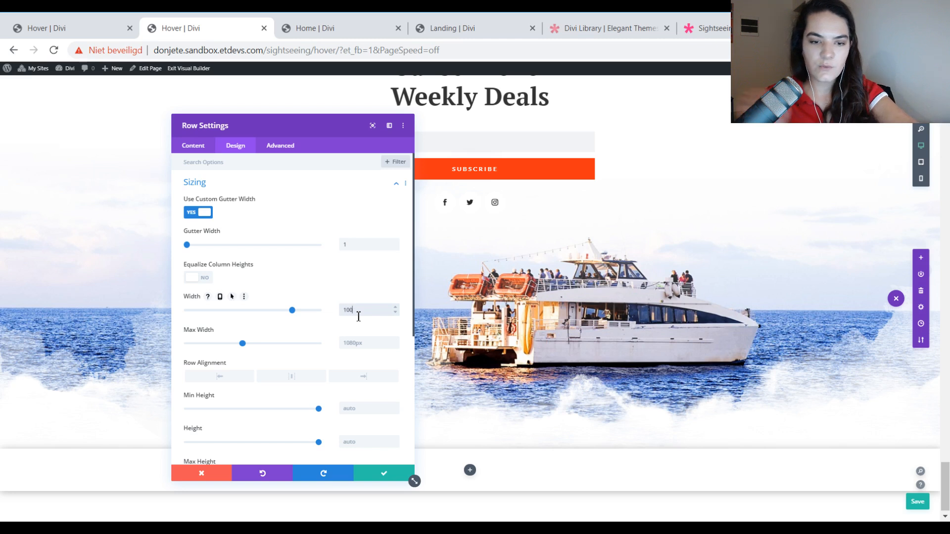
{"action": "left_click", "coordinate": [351, 343]}
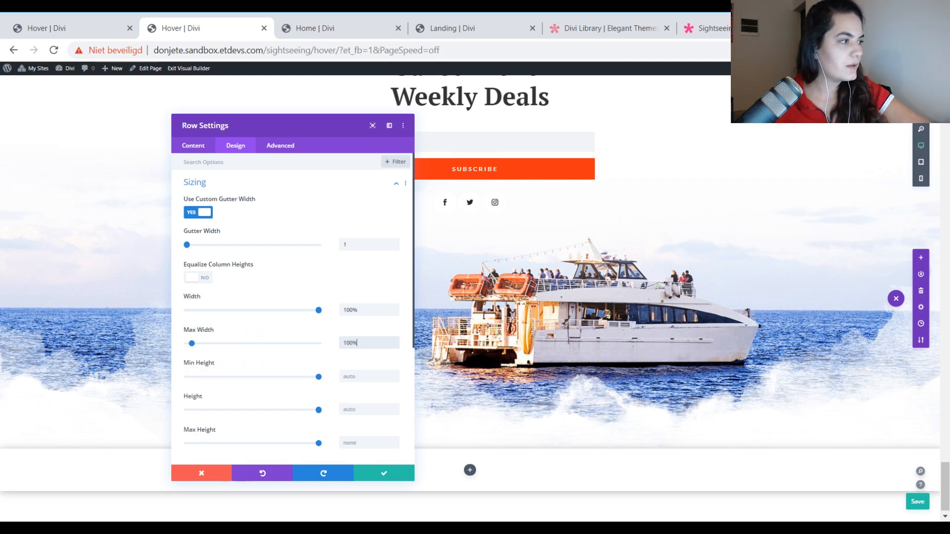
{"action": "scroll", "coordinate": [224, 358], "scroll_direction": "down", "scroll_amount": 5}
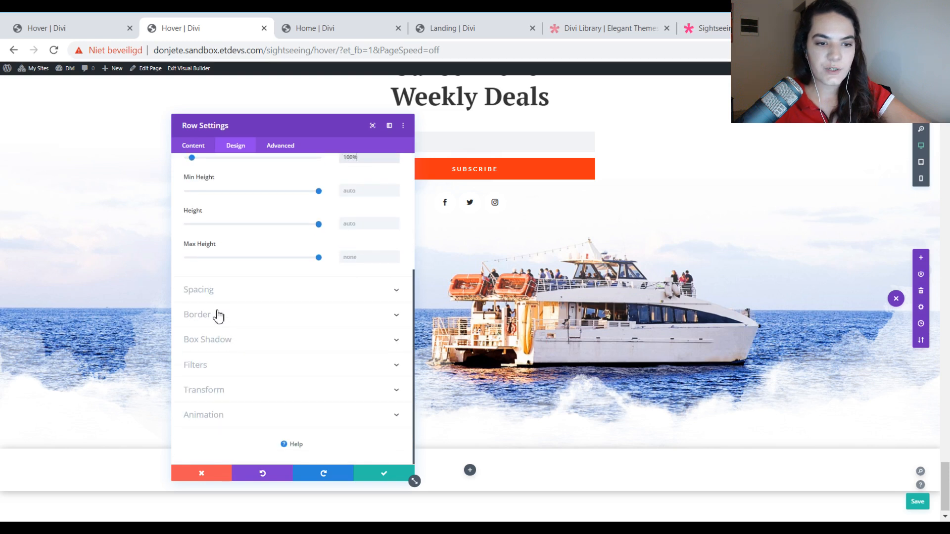
{"action": "left_click", "coordinate": [218, 292]}
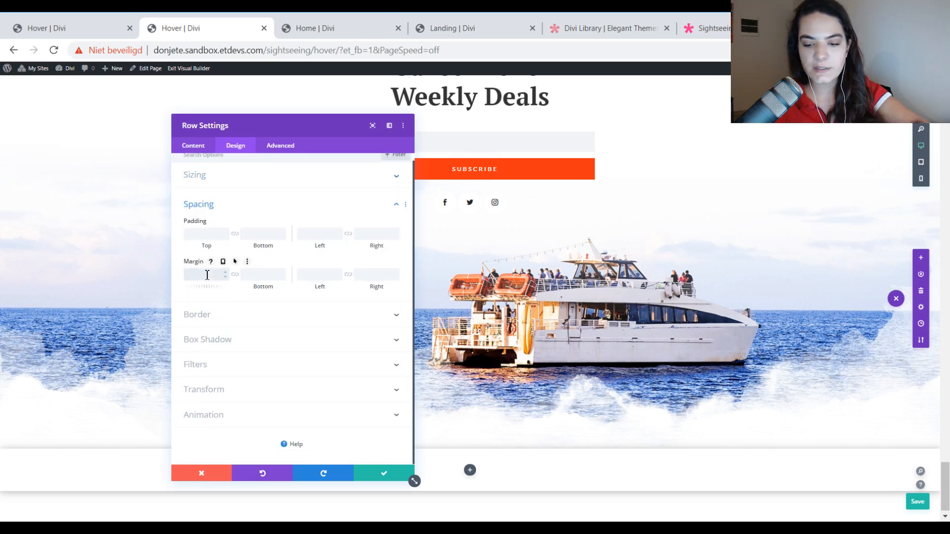
{"action": "left_click", "coordinate": [236, 275]}
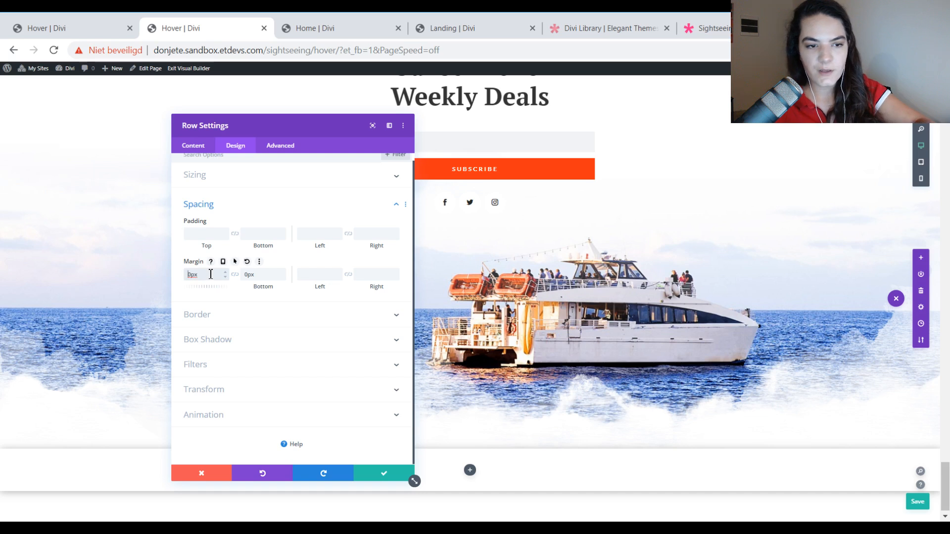
{"action": "key", "text": "BackSpace"}
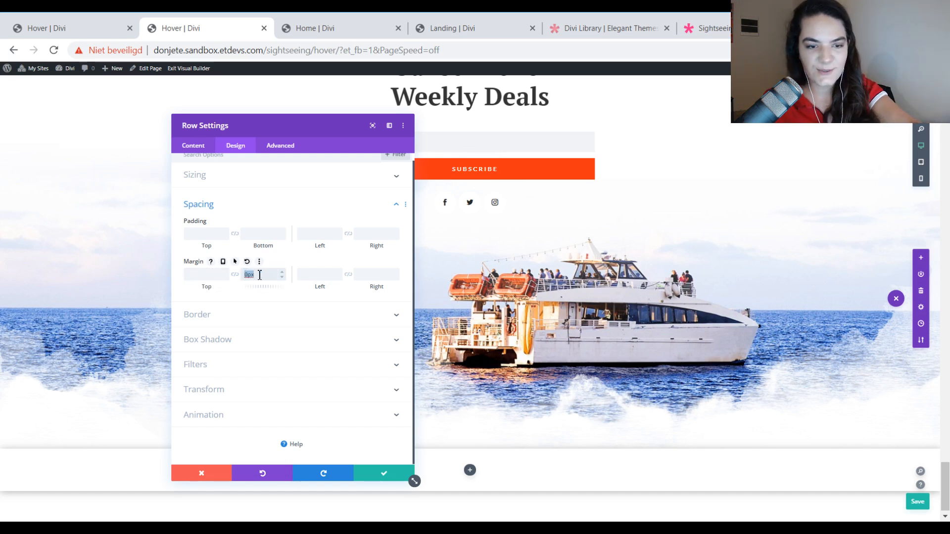
{"action": "key", "text": "BackSpace"}
Set the row's linked top and bottom padding to 0px and accept the row settings
{"action": "left_click", "coordinate": [192, 235]}
{"action": "type", "text": "0"}
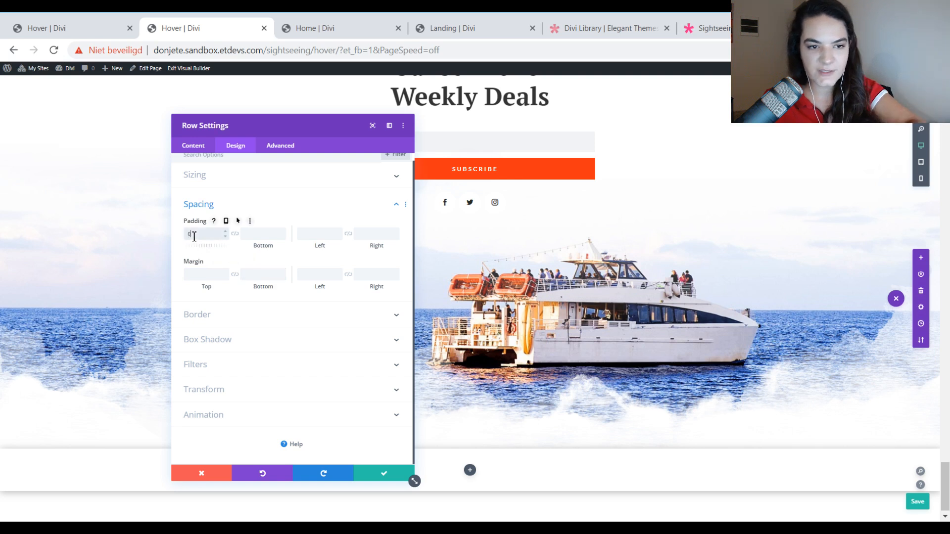
{"action": "type", "text": "px"}
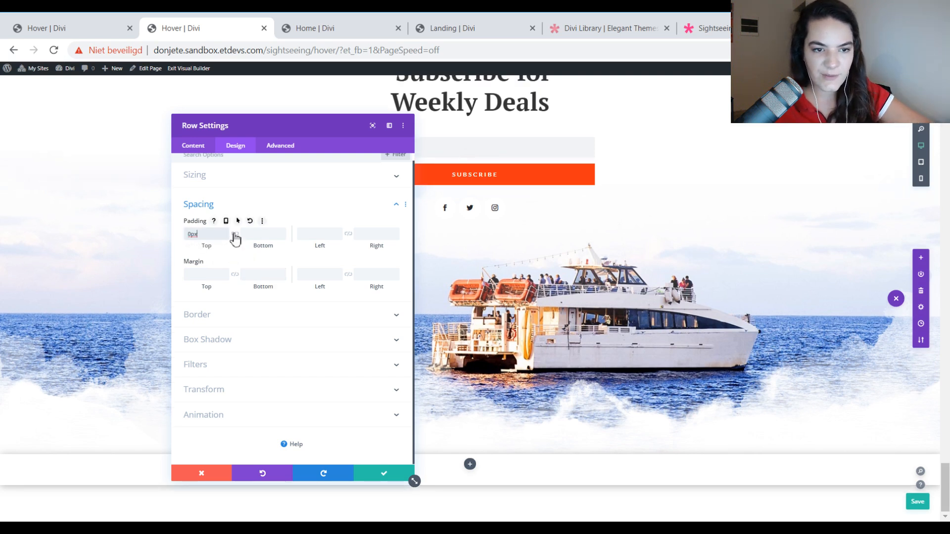
{"action": "left_click", "coordinate": [377, 474]}
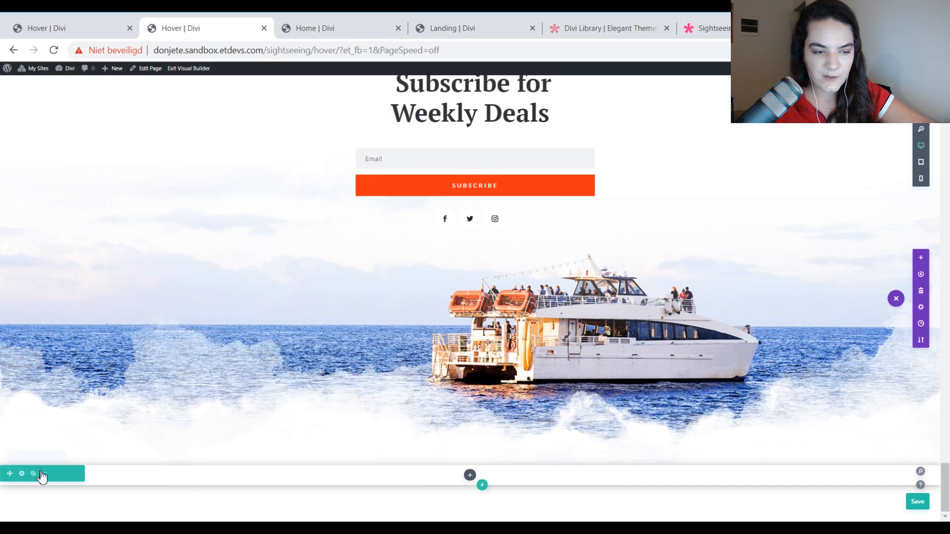
Check the new section's margin and padding settings, and close its settings dialog
{"action": "left_click", "coordinate": [21, 458]}
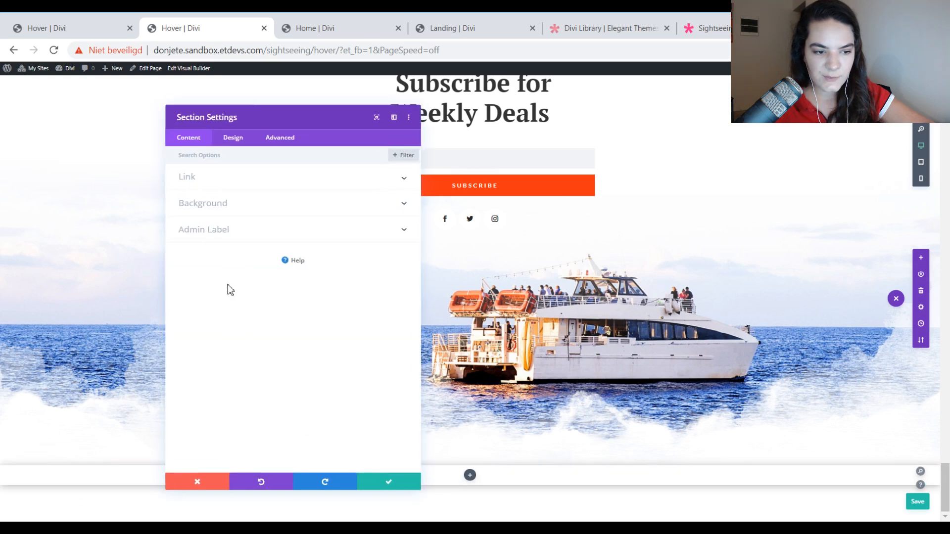
{"action": "left_click", "coordinate": [237, 147]}
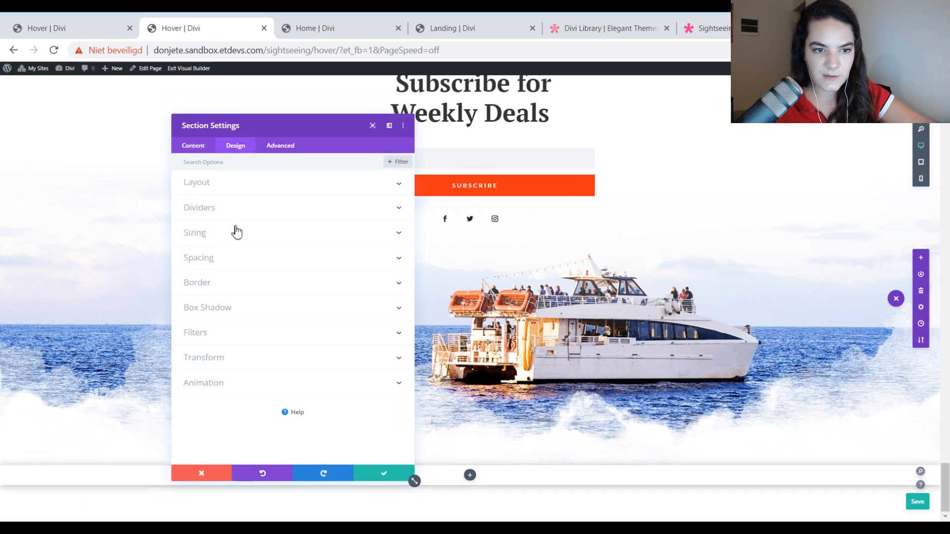
{"action": "left_click", "coordinate": [216, 258]}
{"action": "scroll", "coordinate": [210, 270], "scroll_direction": "down", "scroll_amount": 1}
{"action": "left_click_drag", "start_coordinate": [207, 275], "coordinate": [191, 275]}
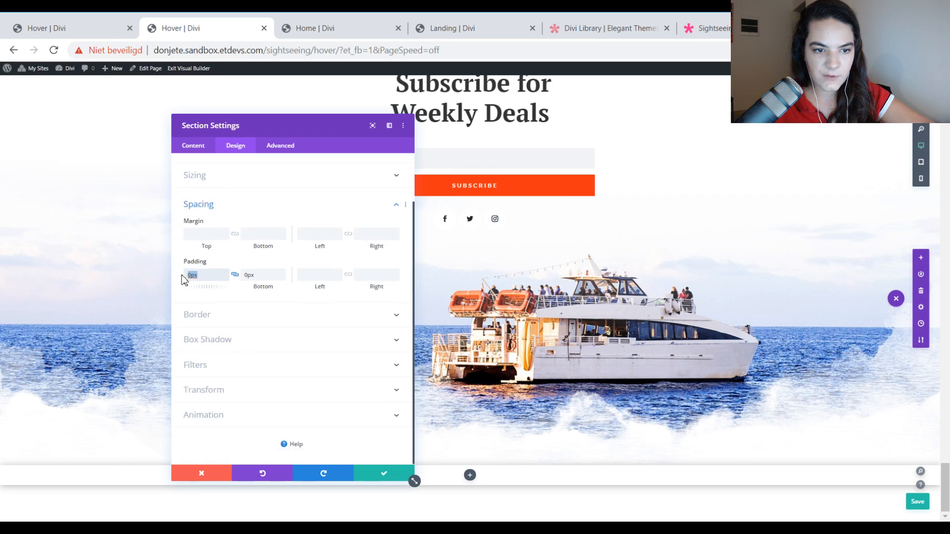
{"action": "left_click", "coordinate": [219, 236]}
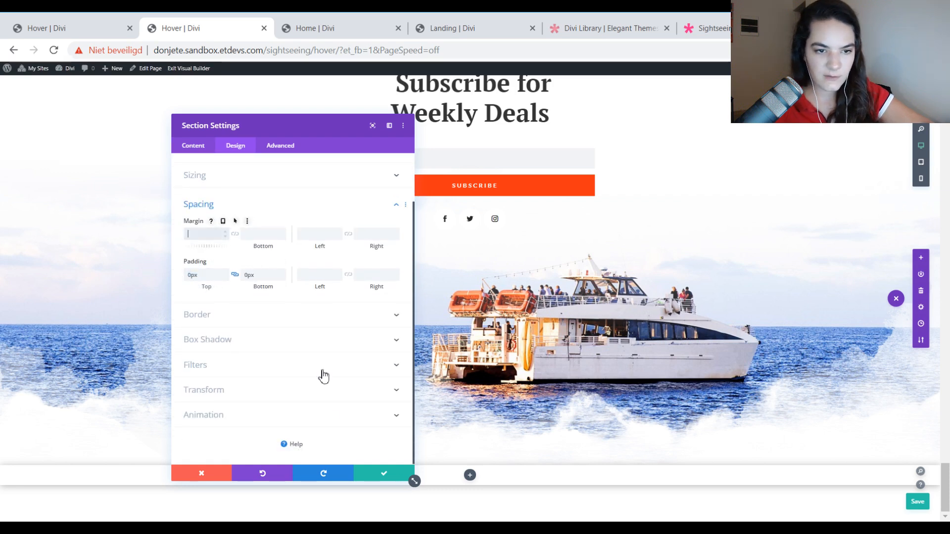
{"action": "left_click", "coordinate": [376, 480]}
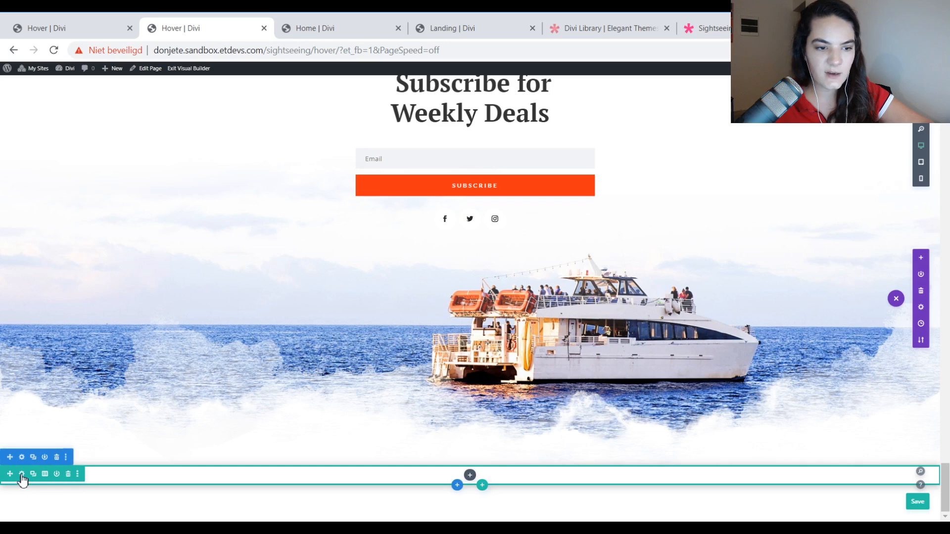
Check the full-width row's padding settings, save the page, and accept the row settings
{"action": "left_click", "coordinate": [21, 475]}
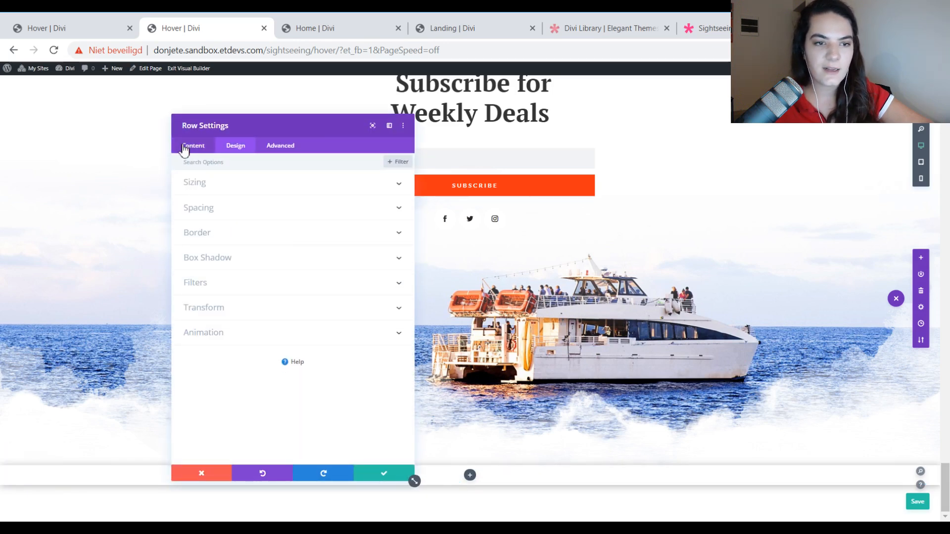
{"action": "left_click", "coordinate": [203, 217]}
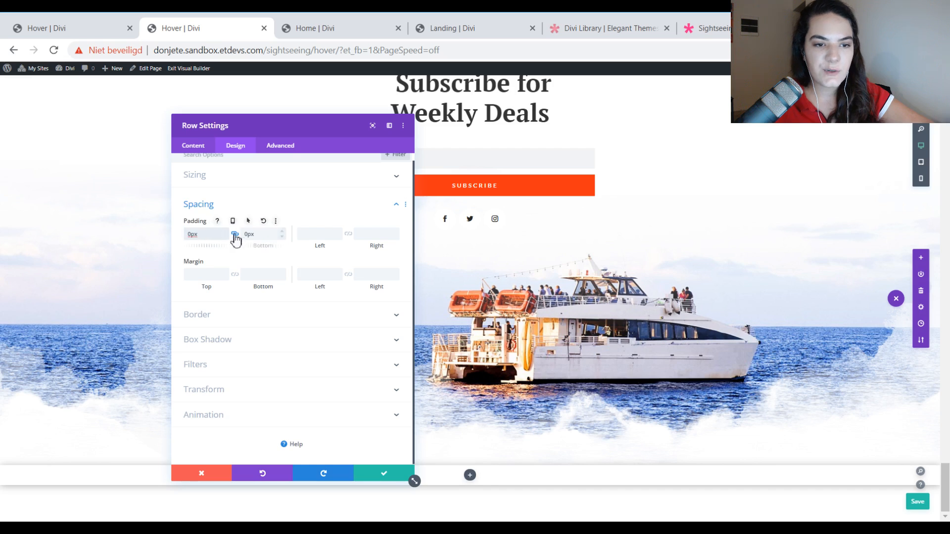
{"action": "key", "text": "ctrl+s"}
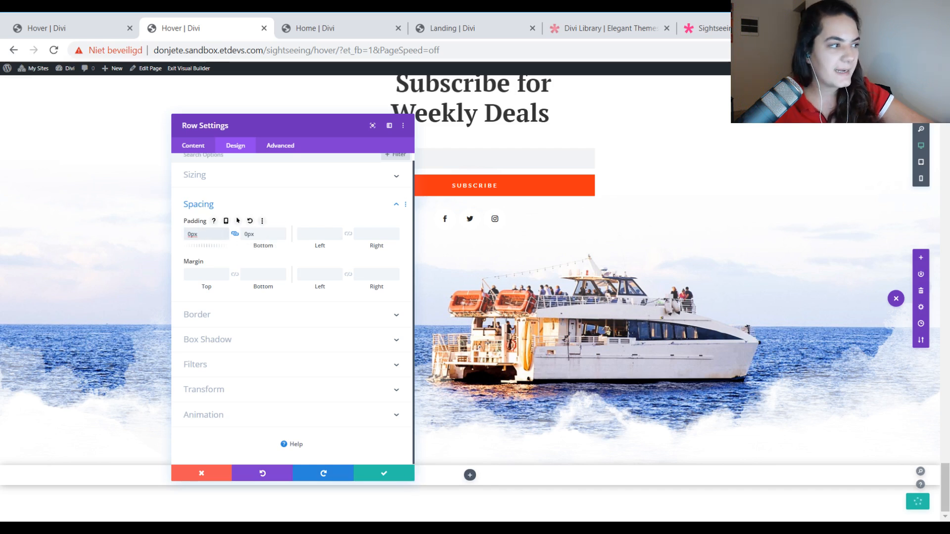
{"action": "left_click", "coordinate": [394, 478]}
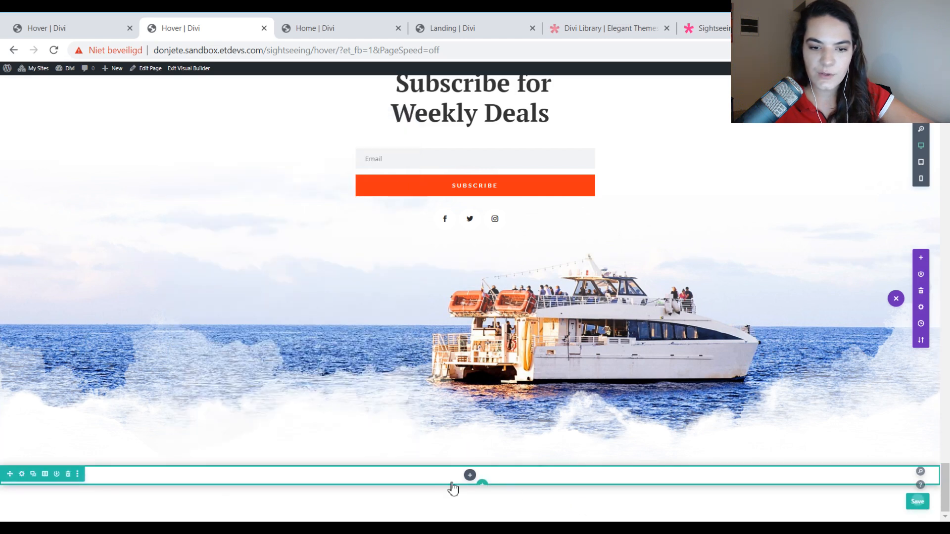
Insert a Text module into the full-width row and clear its placeholder body text in the visual editor
{"action": "left_click", "coordinate": [471, 476]}
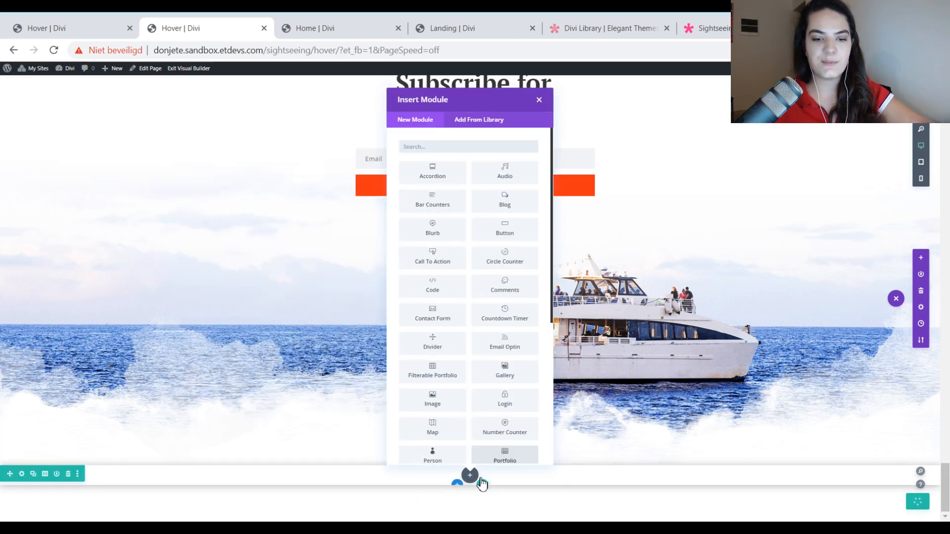
{"action": "type", "text": "text"}
{"action": "key", "text": "Return"}
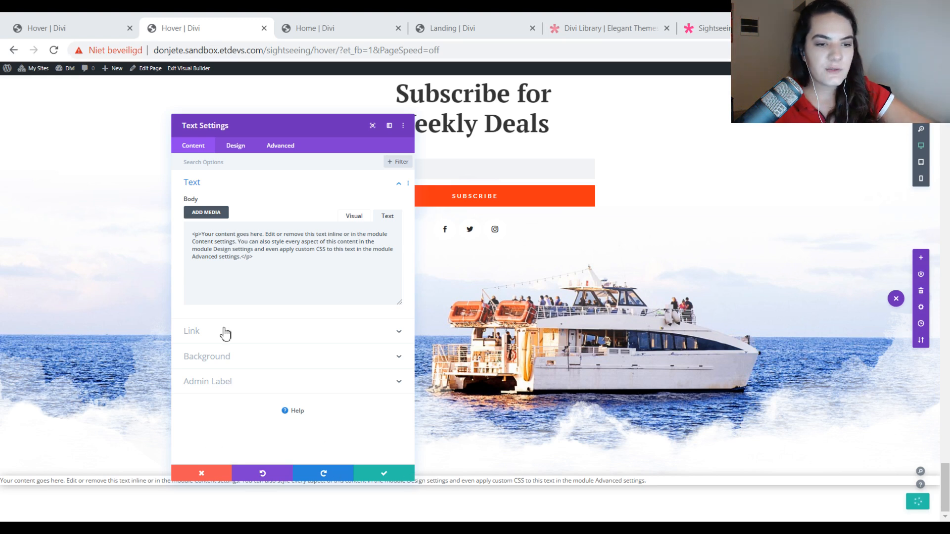
{"action": "left_click", "coordinate": [354, 218]}
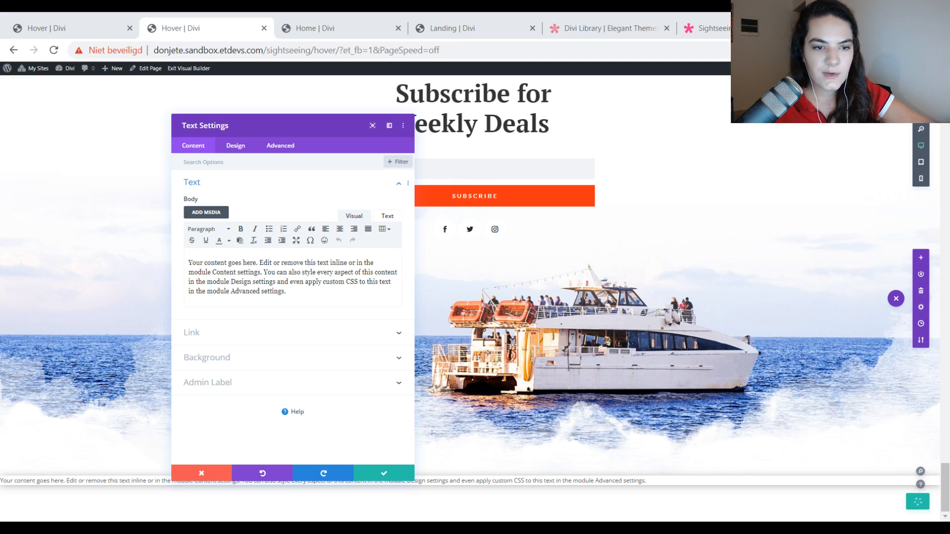
{"action": "left_click", "coordinate": [360, 289]}
{"action": "key", "text": "ctrl+a"}
{"action": "key", "text": "BackSpace"}
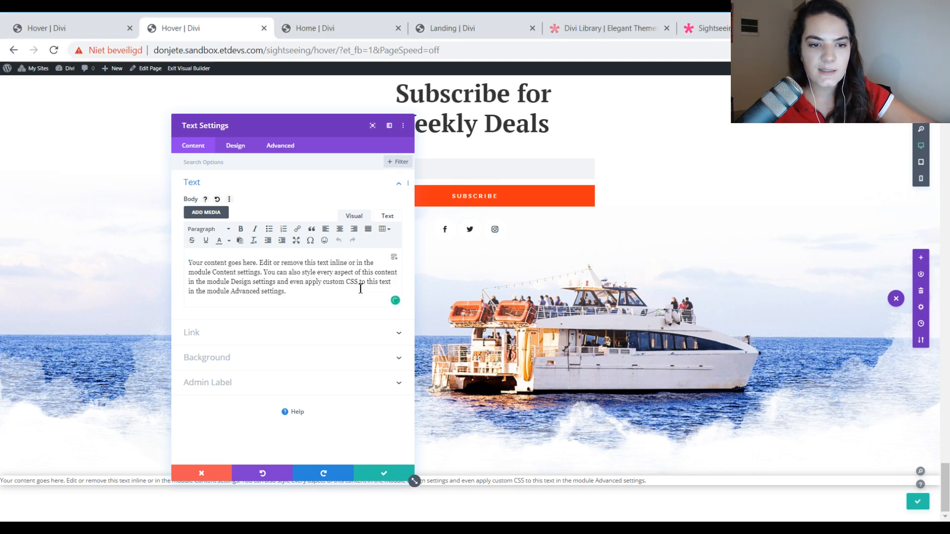
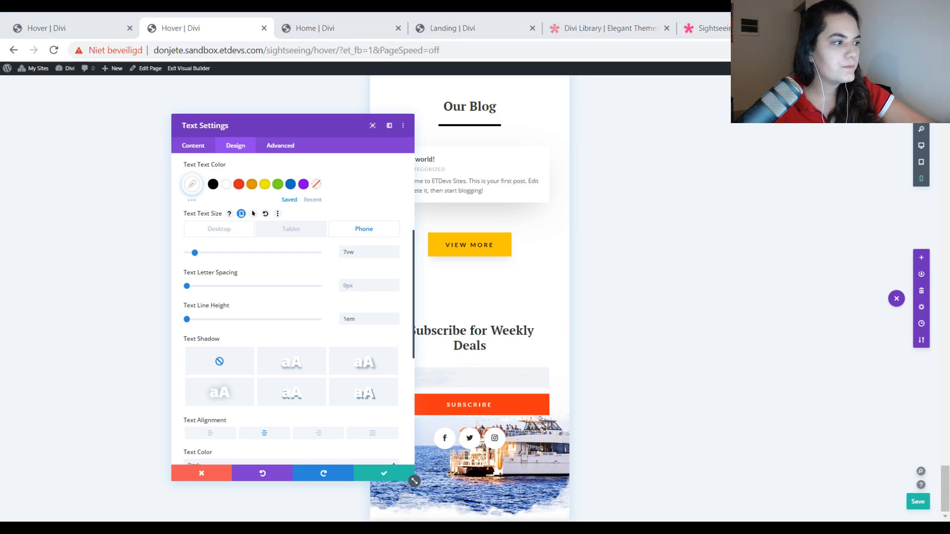
Review the text module's desktop text size and line height
{"action": "left_click", "coordinate": [219, 230]}
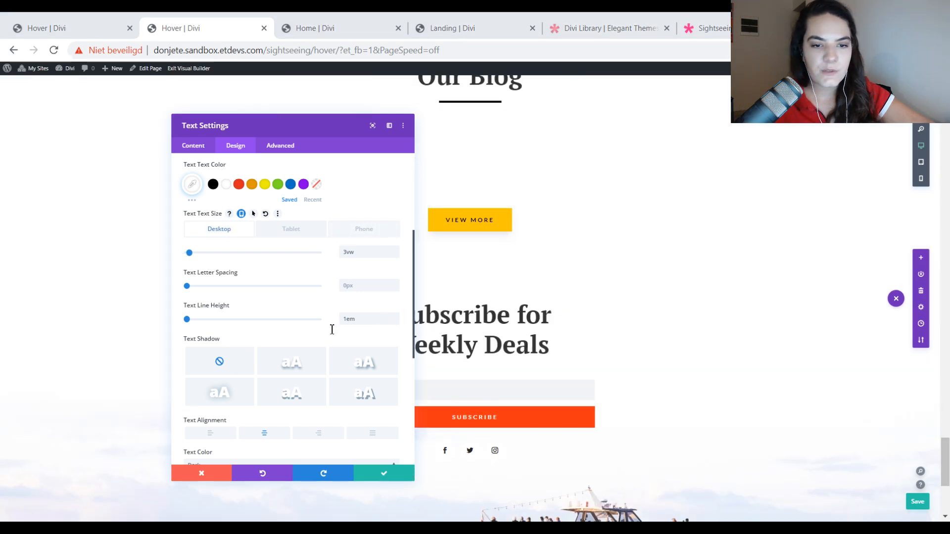
{"action": "left_click_drag", "start_coordinate": [363, 319], "coordinate": [344, 319]}
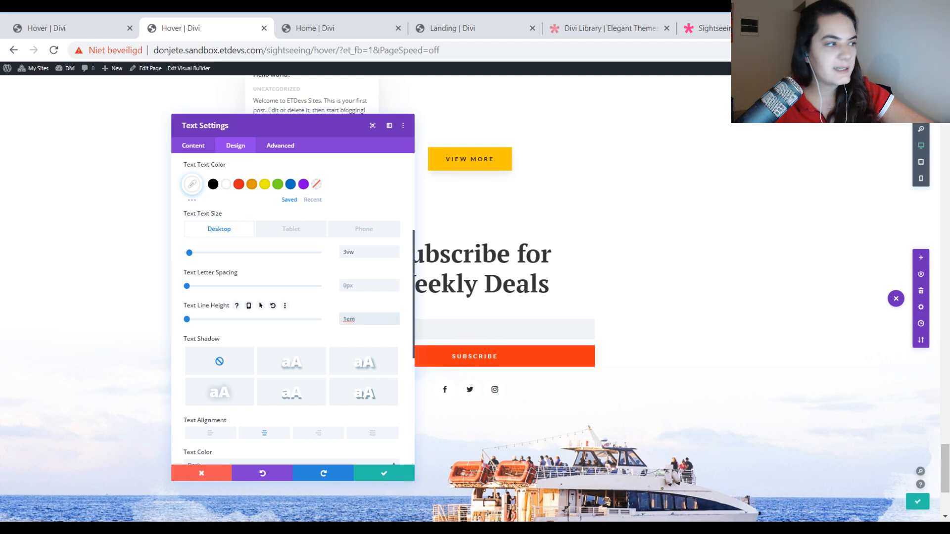
{"action": "scroll", "coordinate": [317, 346], "scroll_direction": "down", "scroll_amount": 5}
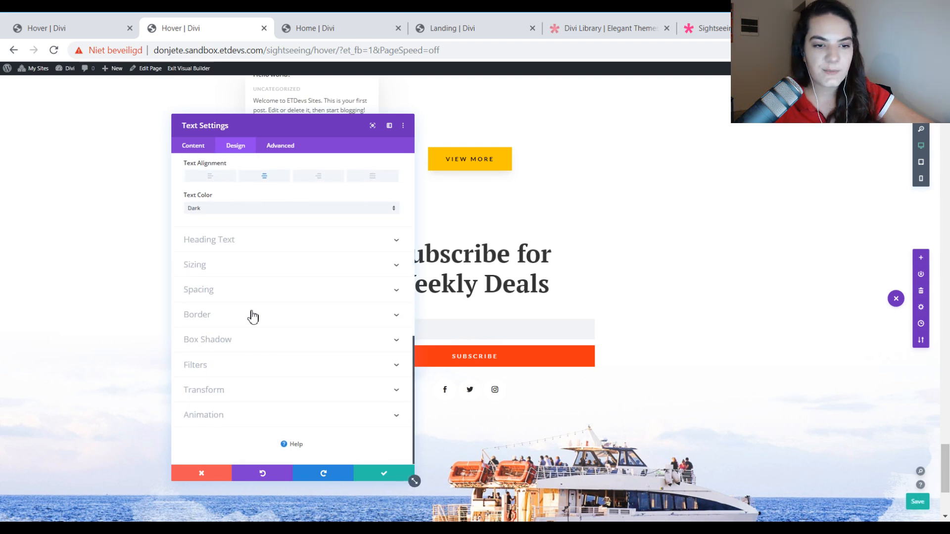
Set the text module's linked top and bottom desktop padding to 2.5vw, accept the module settings, and save the page
{"action": "left_click", "coordinate": [250, 297]}
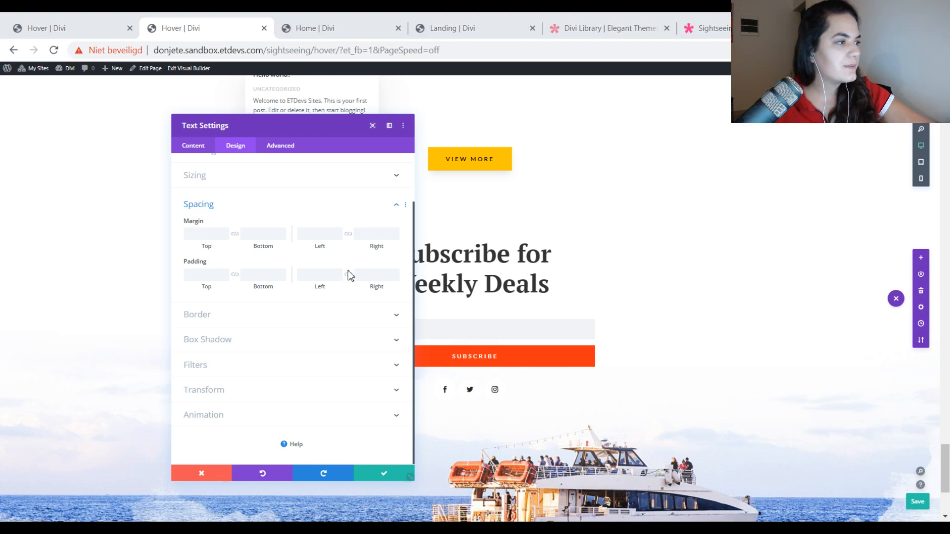
{"action": "right_click", "coordinate": [284, 203]}
{"action": "left_click", "coordinate": [280, 229]}
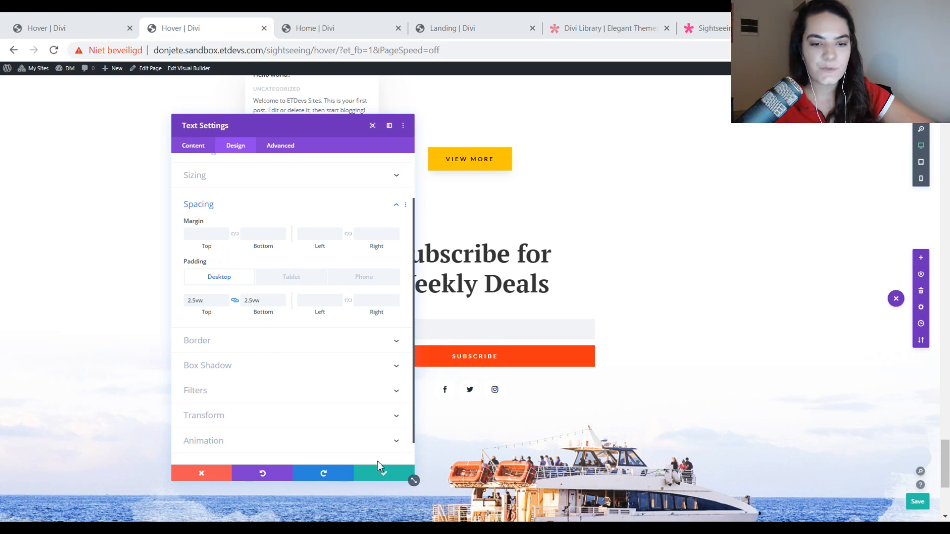
{"action": "scroll", "coordinate": [552, 403], "scroll_direction": "down", "scroll_amount": 5}
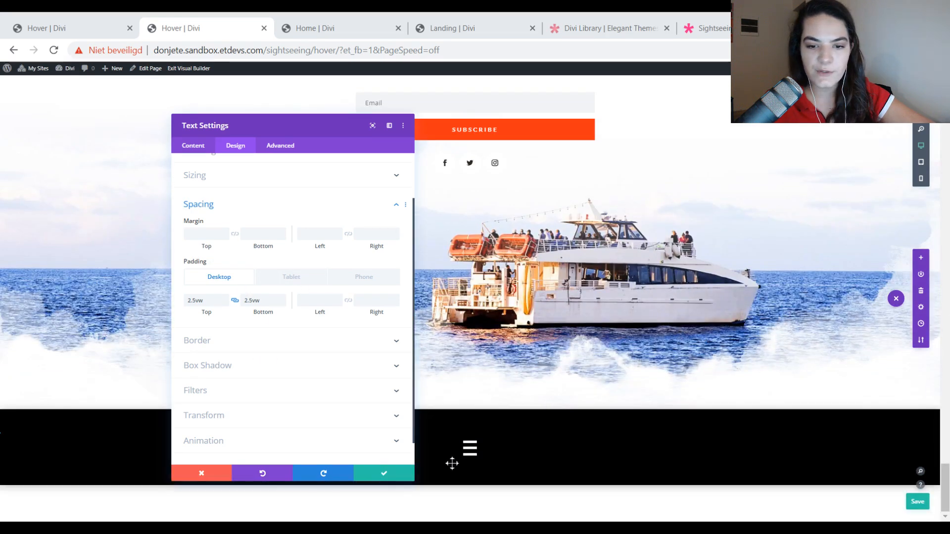
{"action": "left_click", "coordinate": [389, 476]}
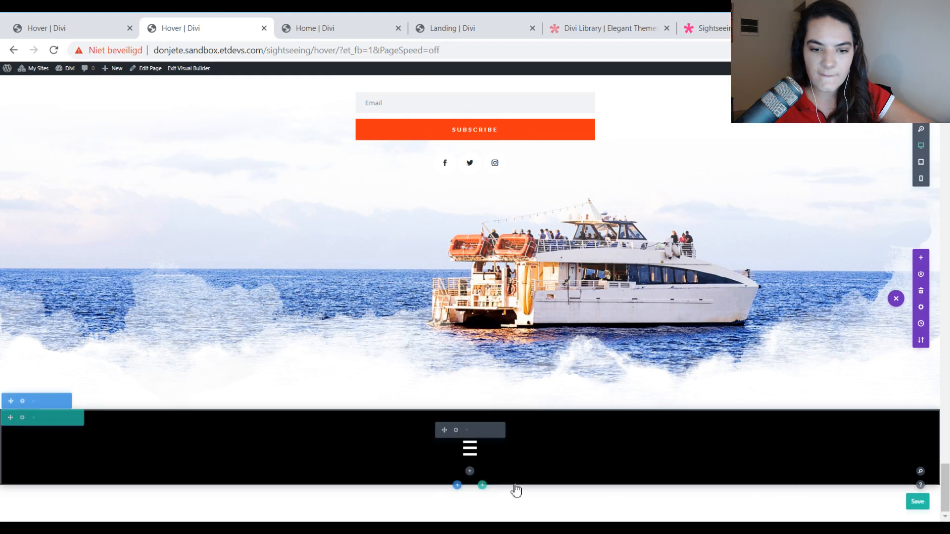
{"action": "key", "text": "ctrl+s"}
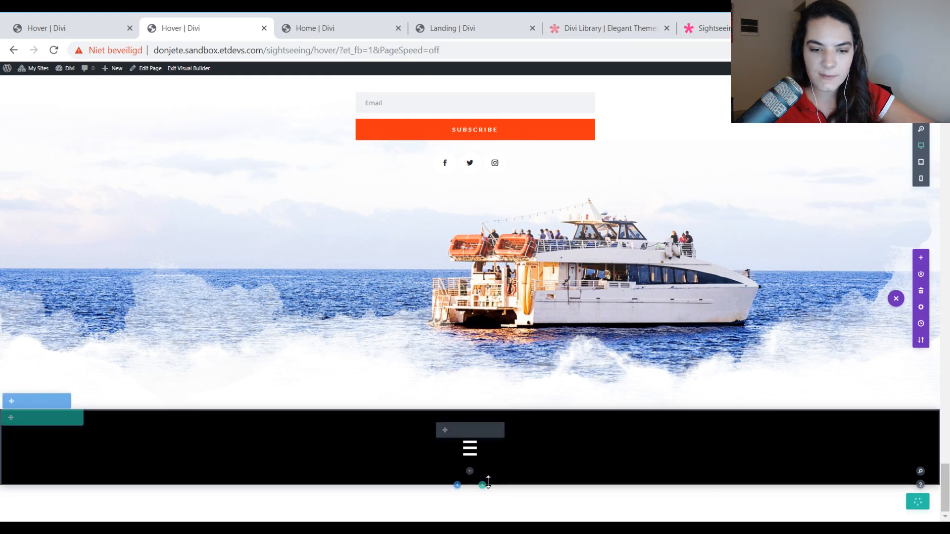
Add a row with two equal columns below the menu icon's row and dismiss the module list
{"action": "left_click", "coordinate": [484, 486]}
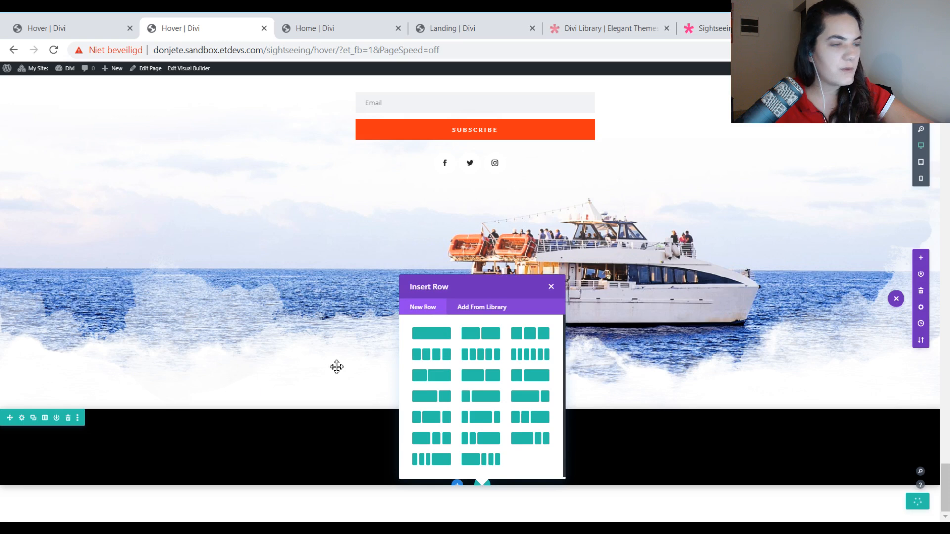
{"action": "left_click", "coordinate": [480, 338]}
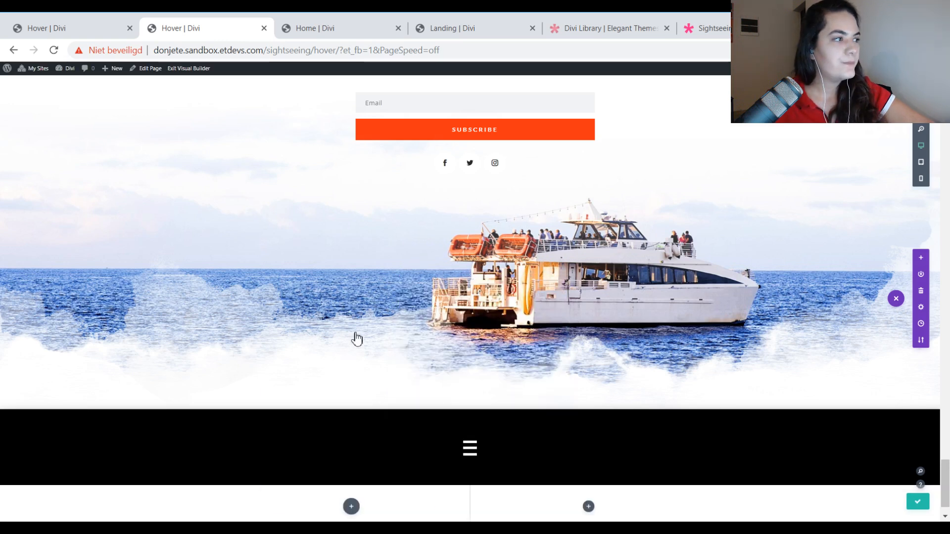
{"action": "left_click", "coordinate": [417, 127]}
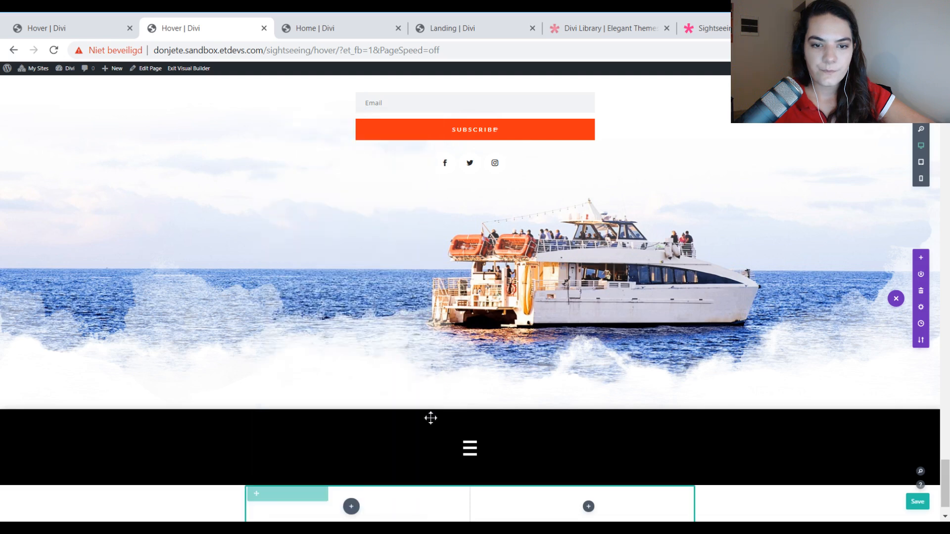
Enable a custom gutter width of 1 for the two-column row, and set its width and maximum width to 100%
{"action": "scroll", "coordinate": [430, 417], "scroll_direction": "down", "scroll_amount": 1}
{"action": "left_click", "coordinate": [267, 452]}
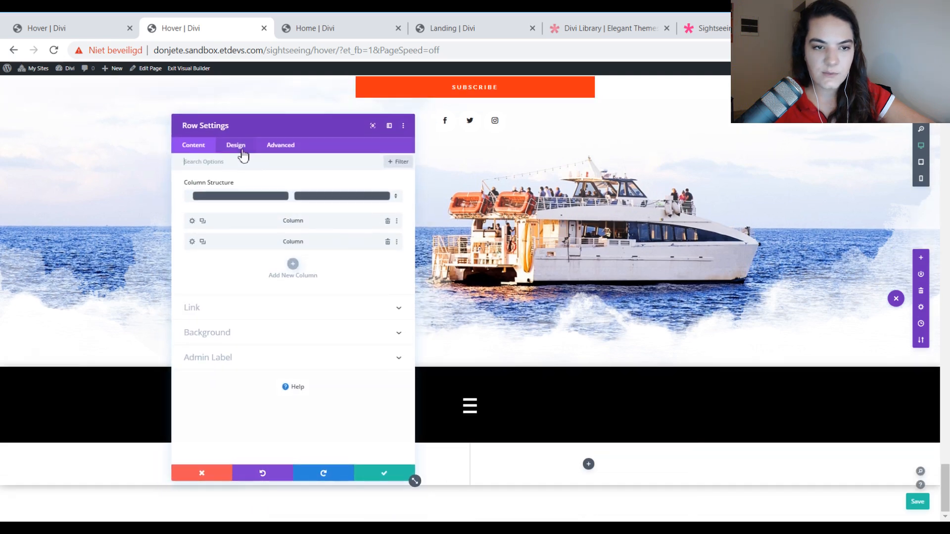
{"action": "left_click", "coordinate": [237, 147]}
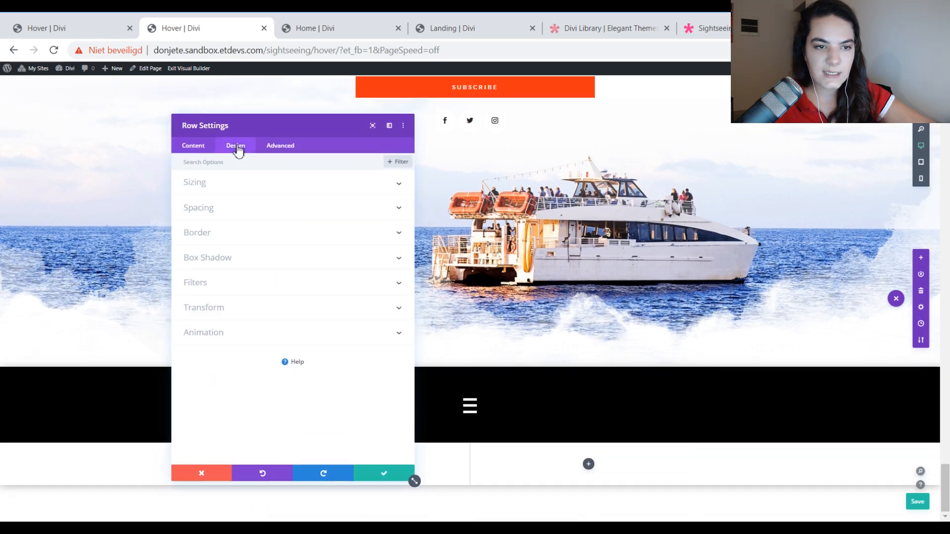
{"action": "left_click", "coordinate": [229, 187]}
{"action": "left_click", "coordinate": [205, 214]}
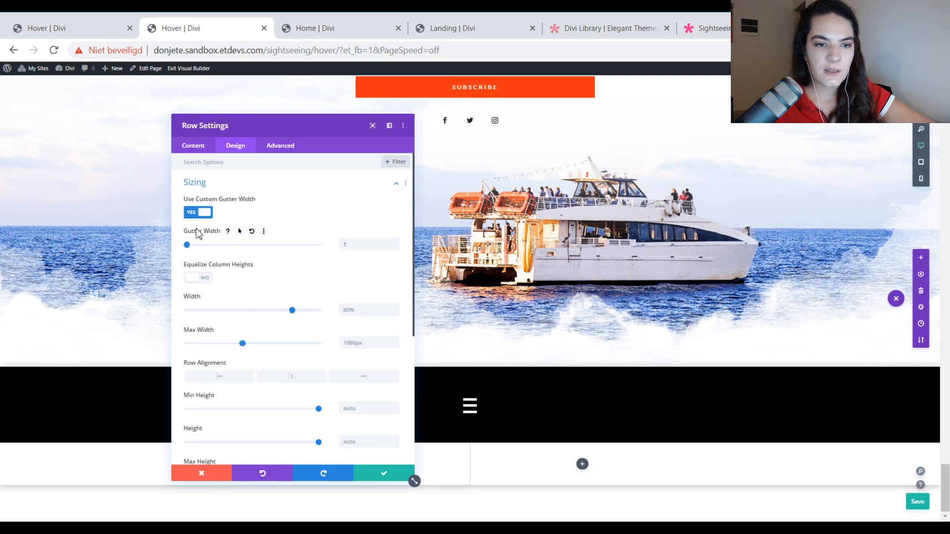
{"action": "left_click", "coordinate": [359, 309]}
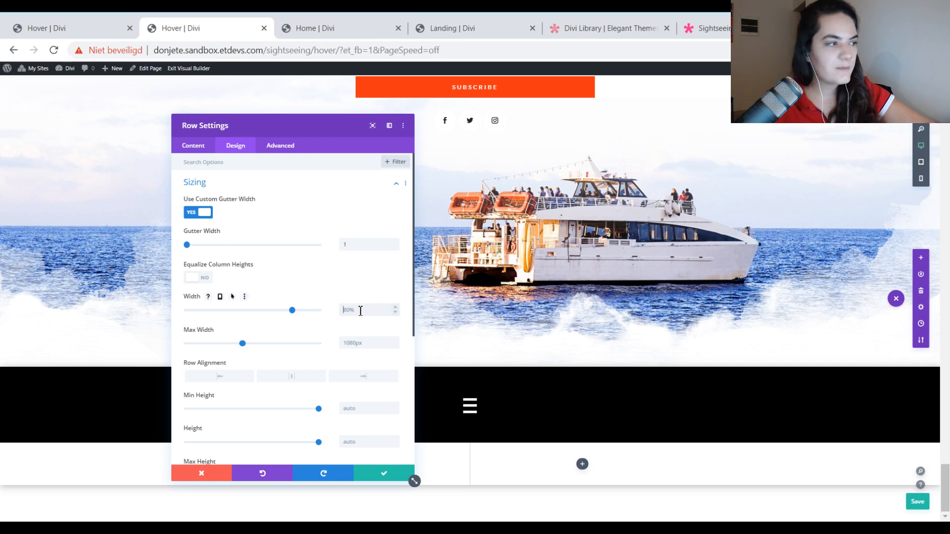
{"action": "type", "text": "100"}
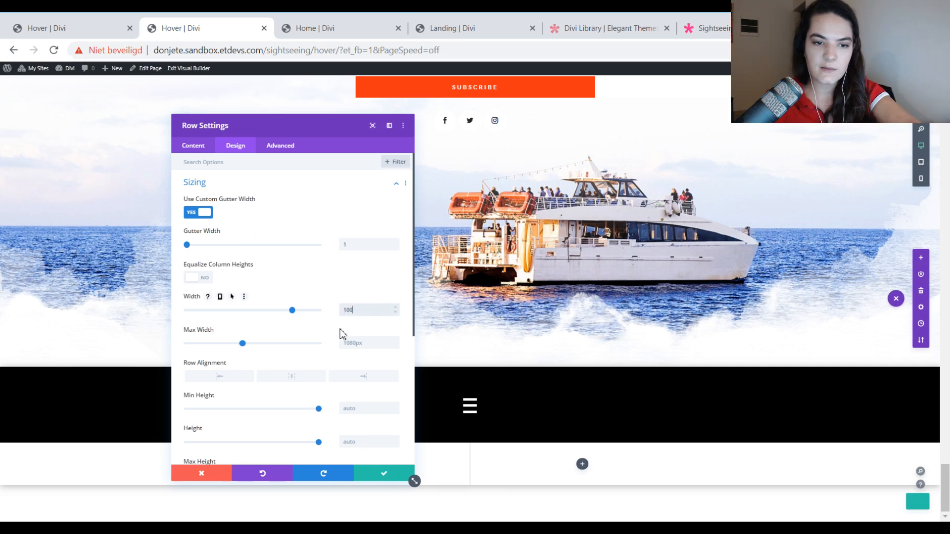
{"action": "left_click", "coordinate": [361, 343]}
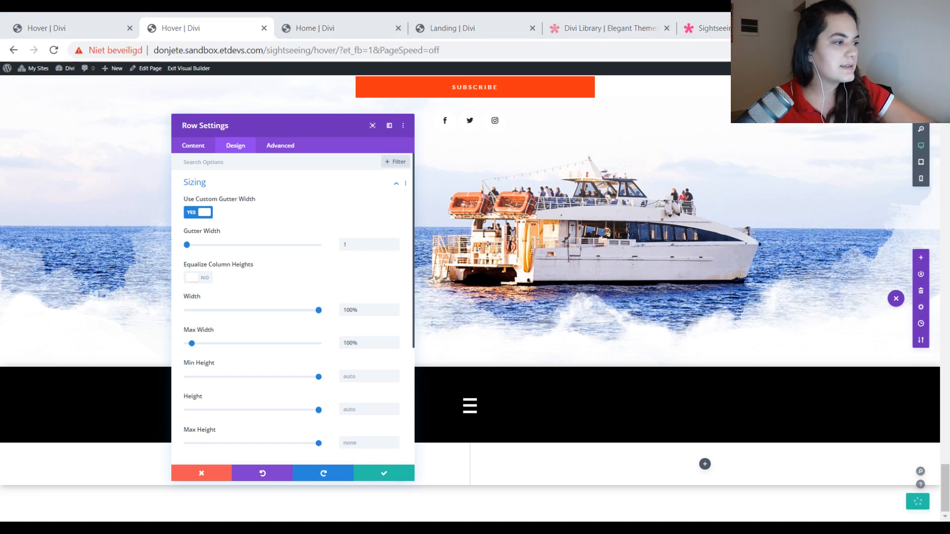
Set the two-column row's linked top and bottom desktop padding to 2vw
{"action": "scroll", "coordinate": [266, 350], "scroll_direction": "down", "scroll_amount": 4}
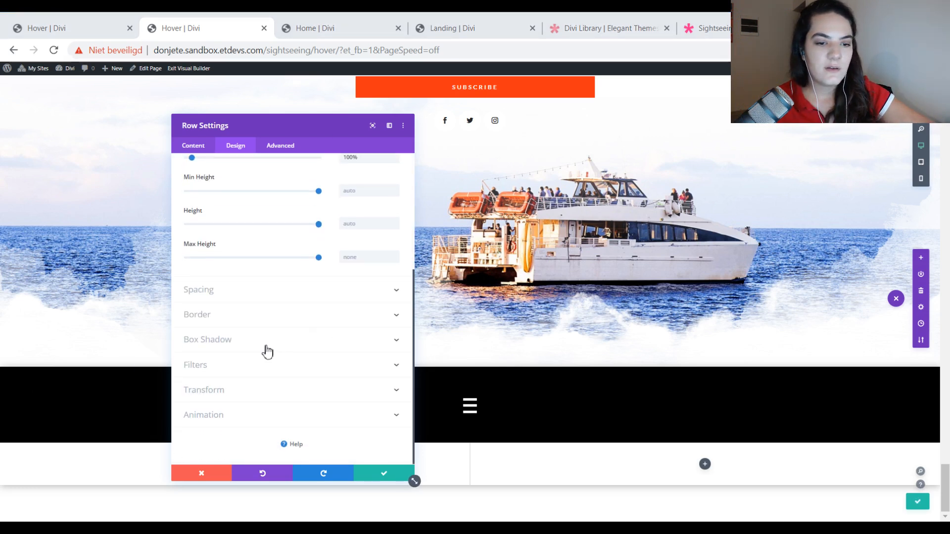
{"action": "left_click", "coordinate": [250, 292]}
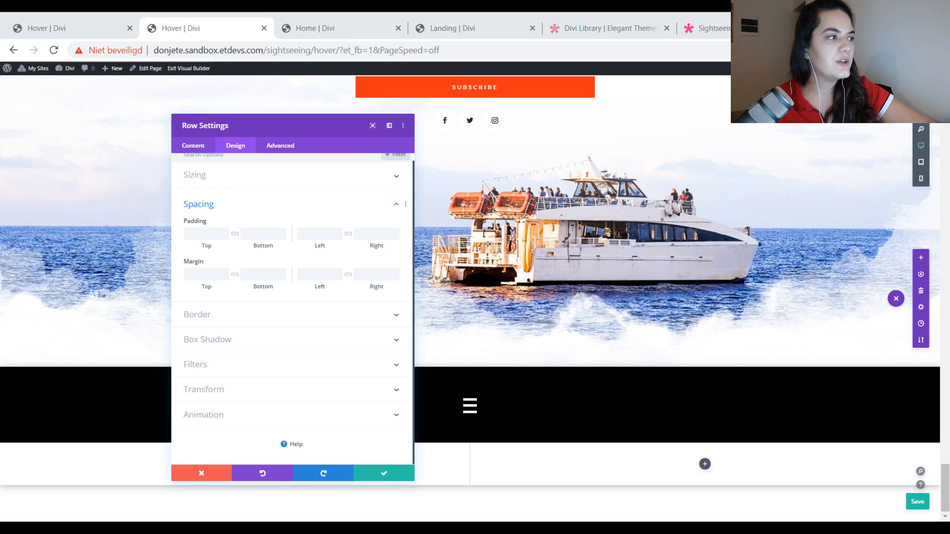
{"action": "right_click", "coordinate": [265, 217]}
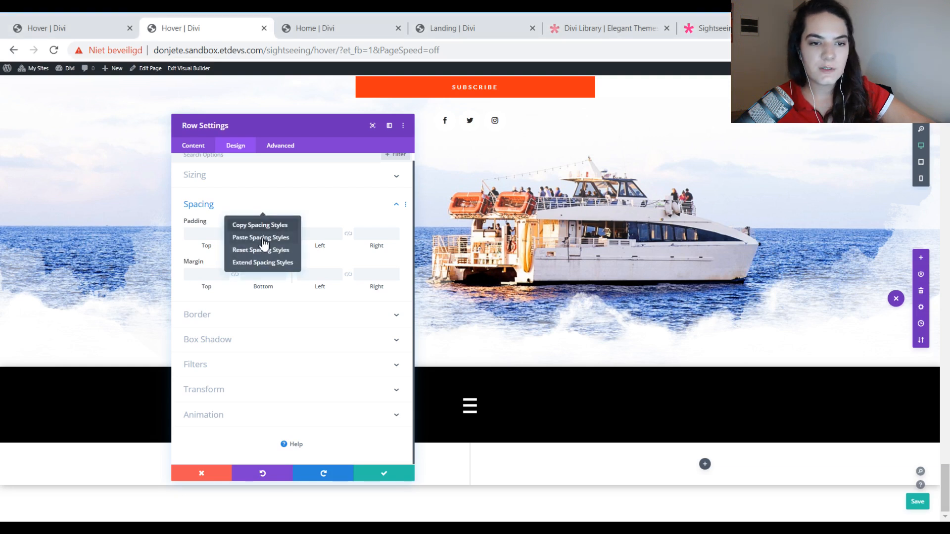
{"action": "left_click", "coordinate": [265, 238]}
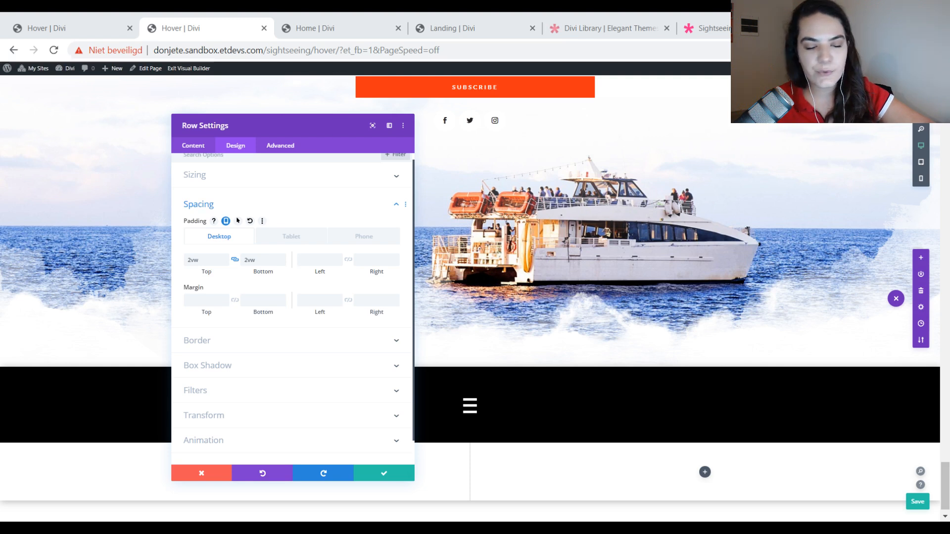
Add the custom CSS "display: flex;" to the two-column row's main element and accept the row settings
{"action": "left_click", "coordinate": [275, 147]}
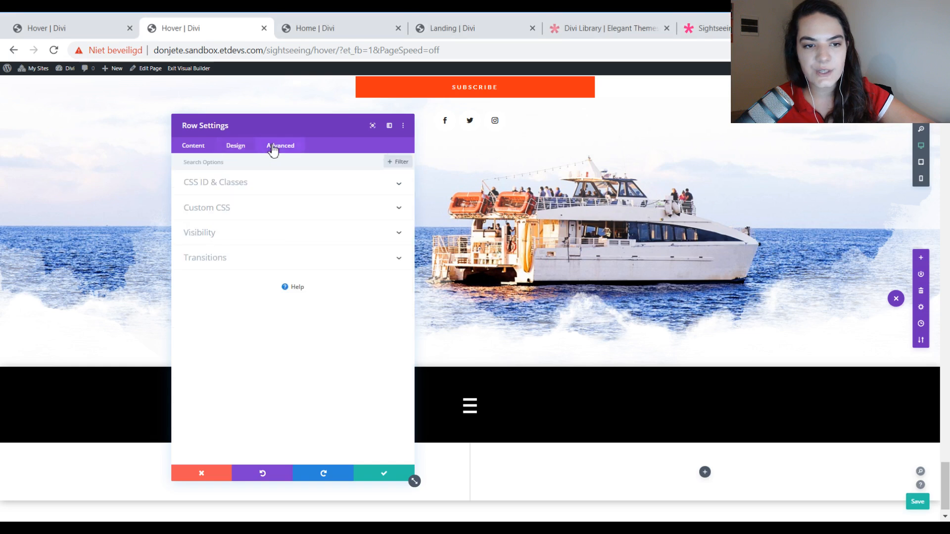
{"action": "left_click", "coordinate": [241, 210]}
{"action": "left_click", "coordinate": [211, 279]}
{"action": "type", "text": "display: flex;"}
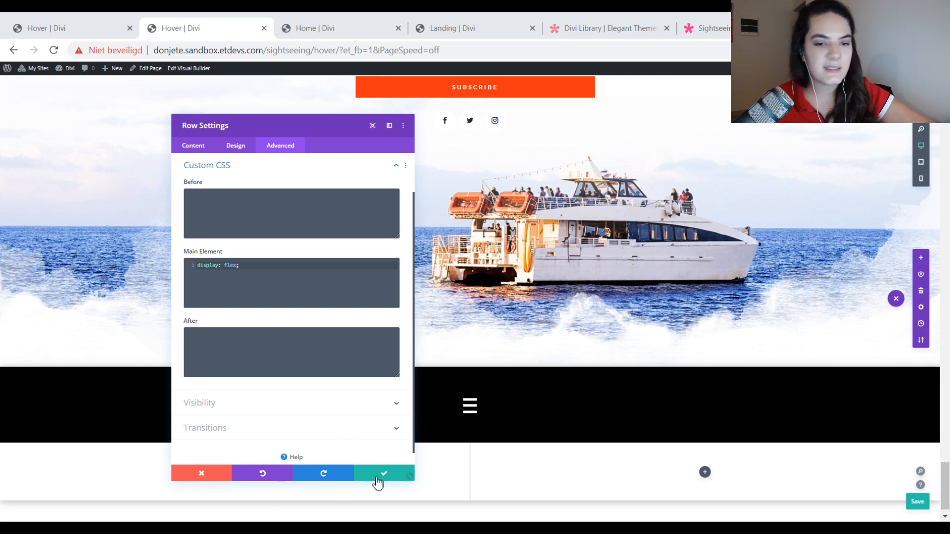
{"action": "left_click", "coordinate": [389, 475]}
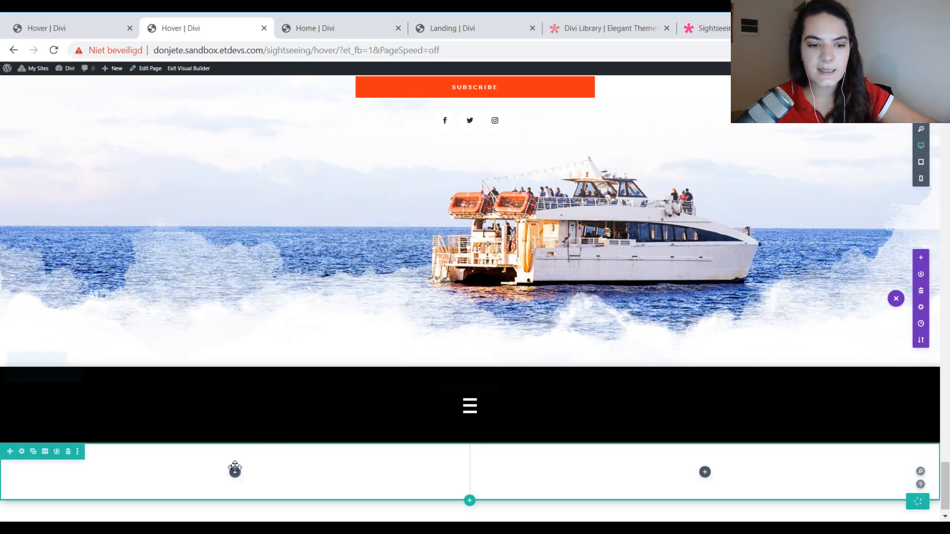
Insert a Blurb module in the first column of the two-column row and remove its placeholder image
{"action": "left_click", "coordinate": [235, 474]}
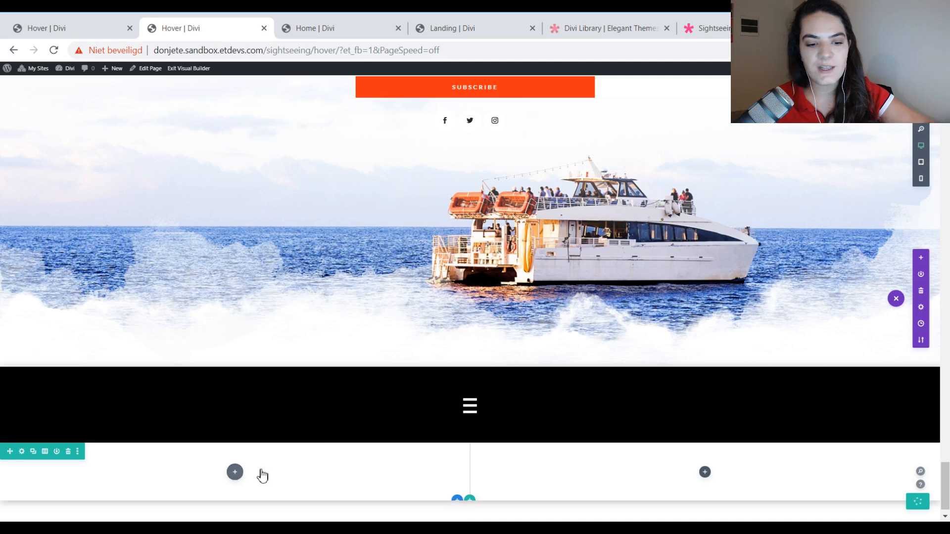
{"action": "type", "text": "blur"}
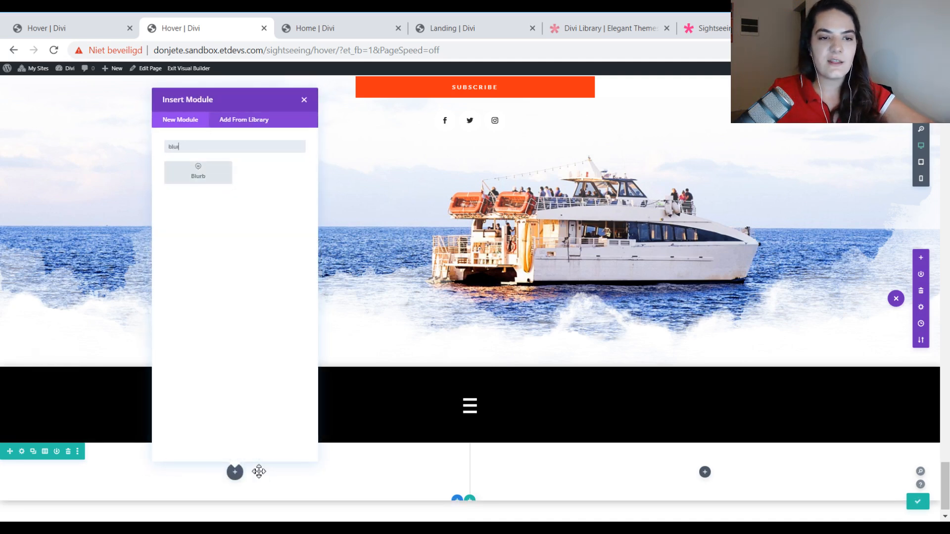
{"action": "key", "text": "Return"}
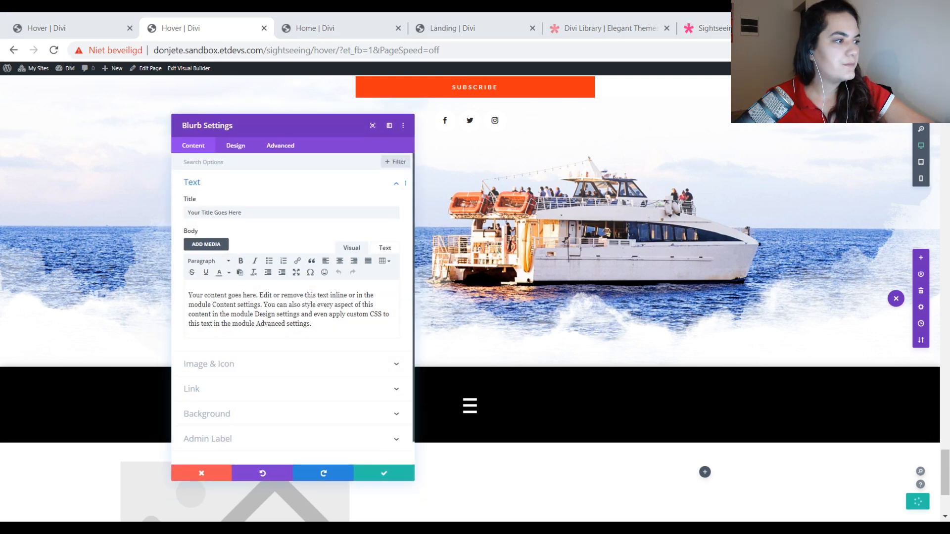
{"action": "left_click", "coordinate": [287, 369]}
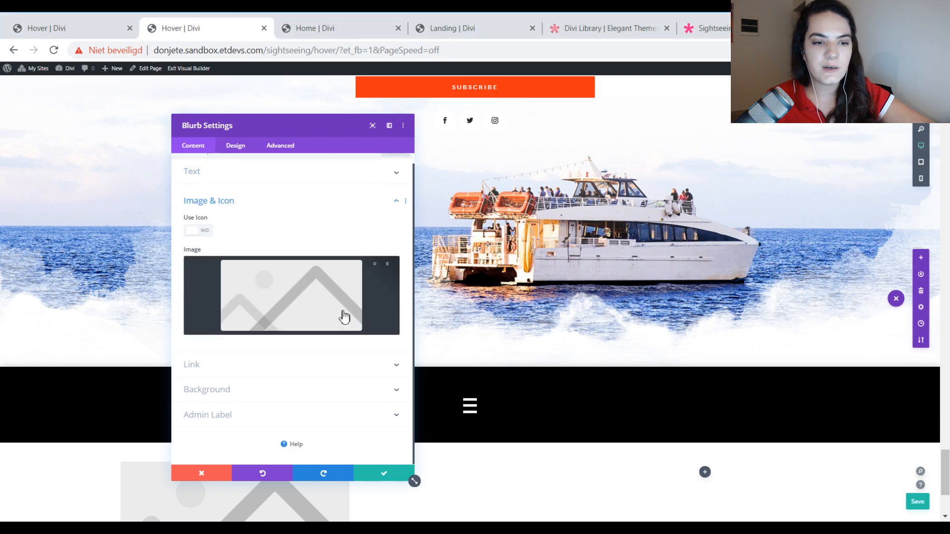
{"action": "left_click", "coordinate": [390, 267]}
Paste the copied text content into the blurb, with the title "Home" and the body starting "Cras nulla diam, euismod id quam nec"
{"action": "left_click", "coordinate": [288, 173]}
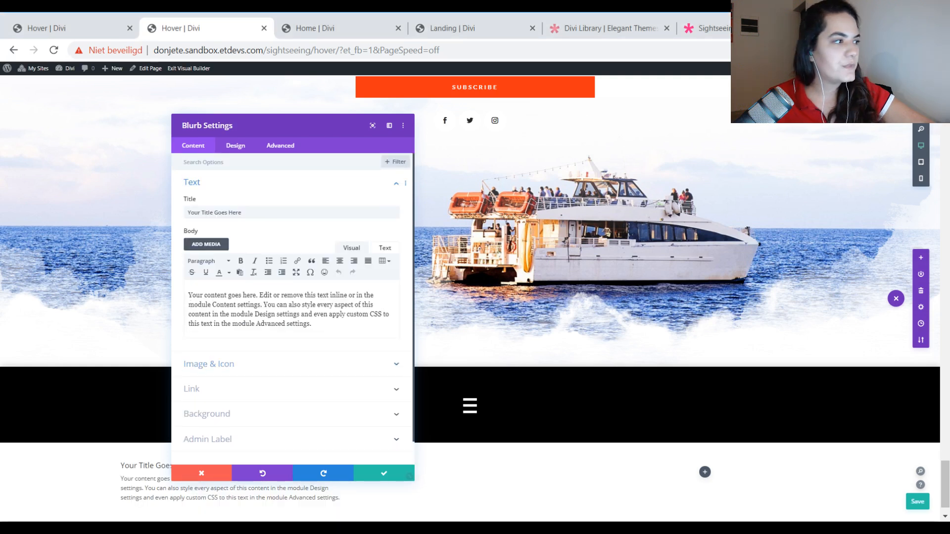
{"action": "scroll", "coordinate": [237, 166], "scroll_direction": "down", "scroll_amount": 1}
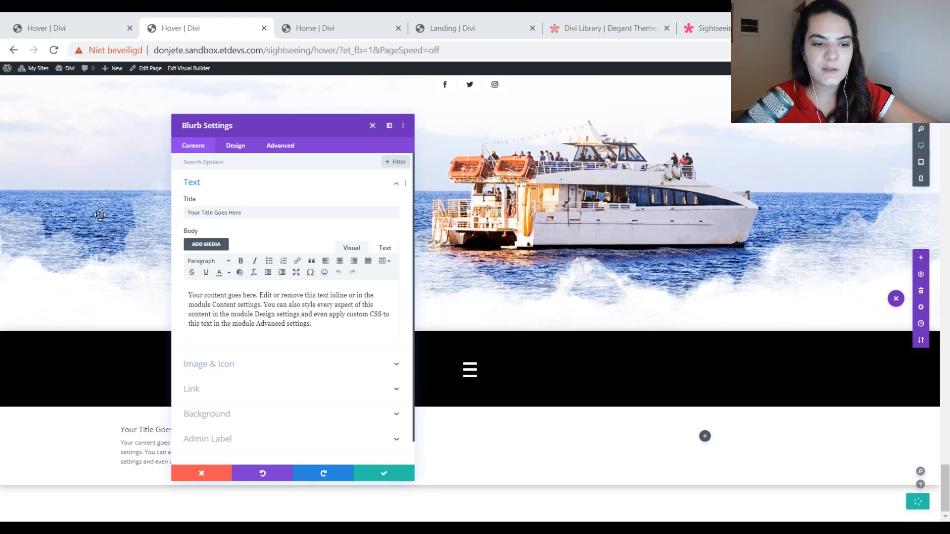
{"action": "left_click_drag", "start_coordinate": [267, 123], "coordinate": [378, 137]}
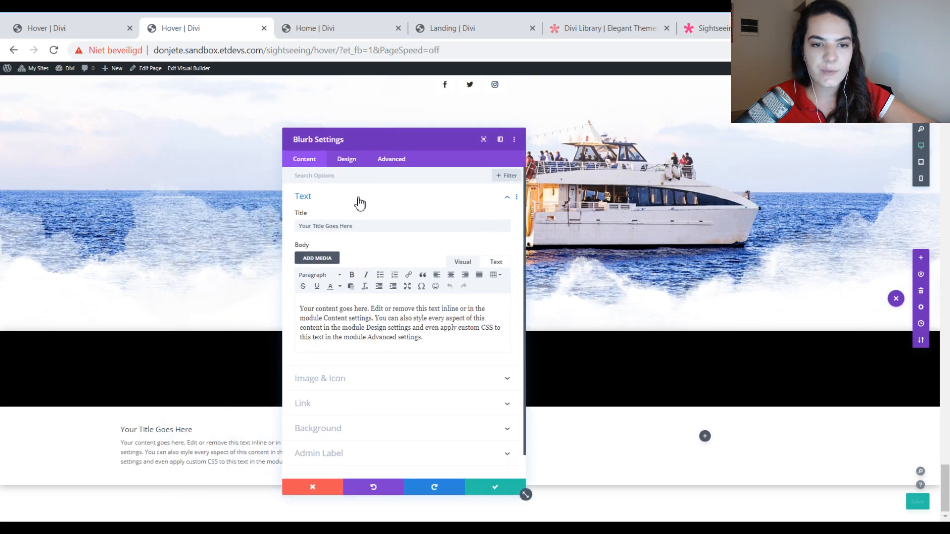
{"action": "right_click", "coordinate": [360, 203]}
{"action": "left_click", "coordinate": [358, 229]}
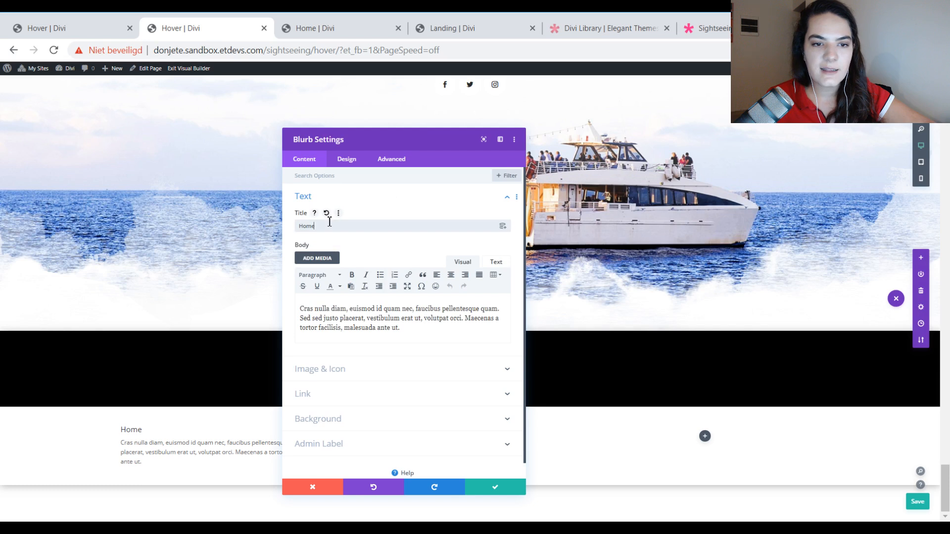
{"action": "double_click", "coordinate": [328, 225]}
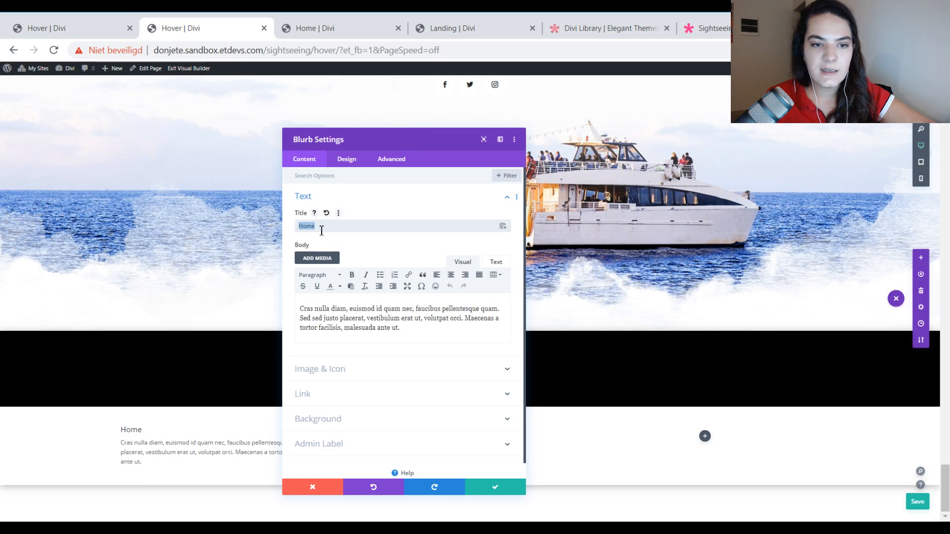
{"action": "double_click", "coordinate": [308, 226]}
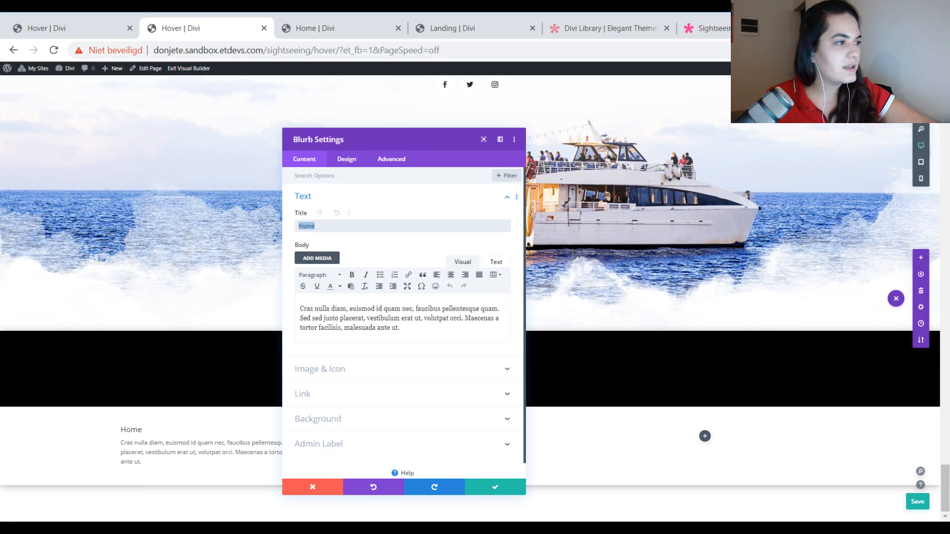
Use the solid house icon instead of an image for the Home blurb and set its title link URL to "#"
{"action": "left_click", "coordinate": [366, 369]}
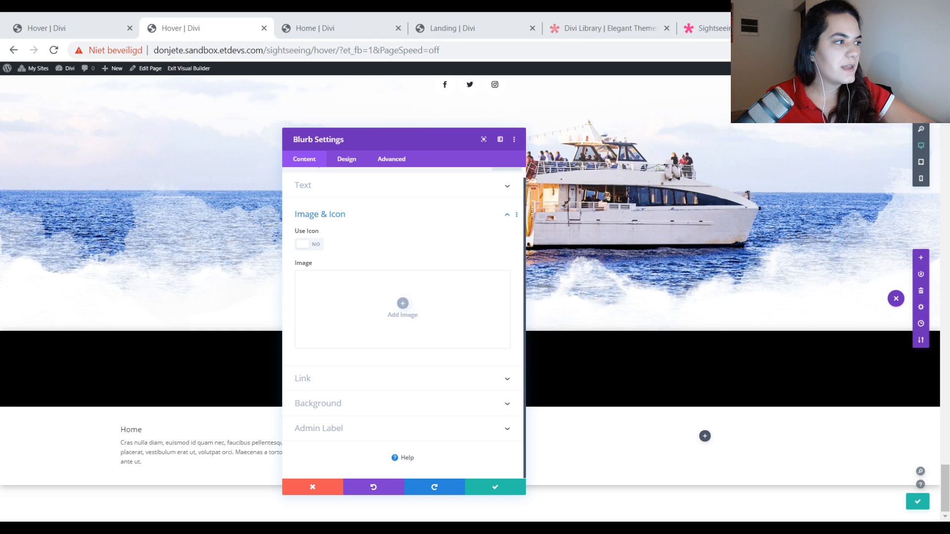
{"action": "right_click", "coordinate": [361, 216]}
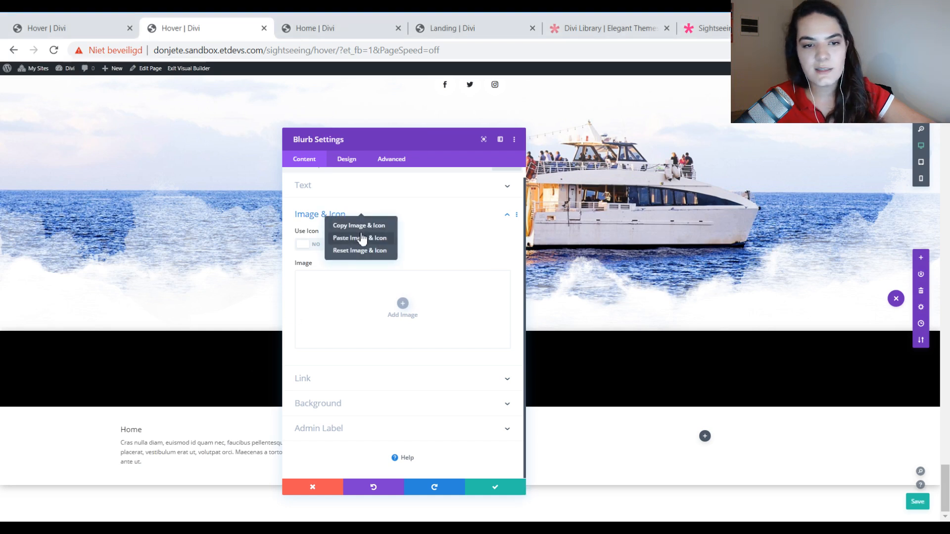
{"action": "left_click", "coordinate": [362, 238]}
{"action": "scroll", "coordinate": [483, 321], "scroll_direction": "down", "scroll_amount": 1}
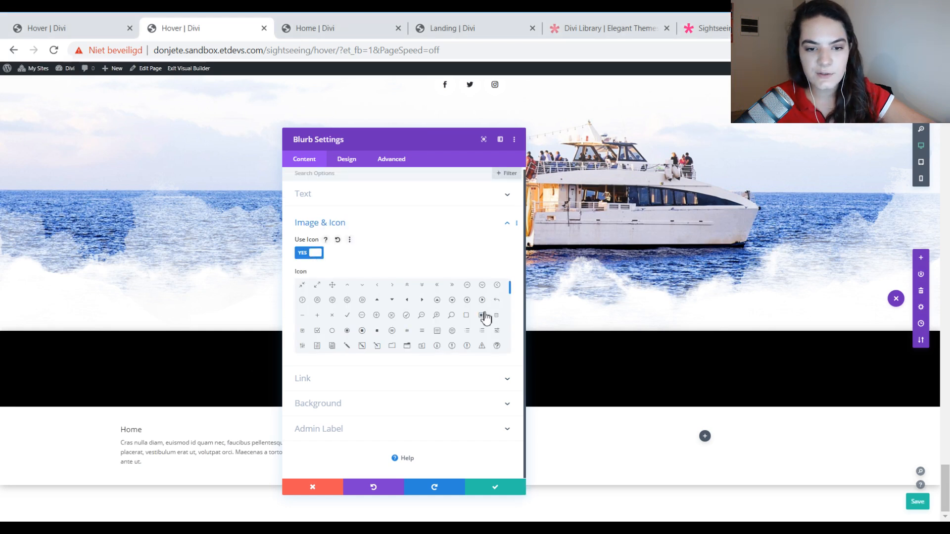
{"action": "left_click_drag", "start_coordinate": [509, 304], "coordinate": [511, 330]}
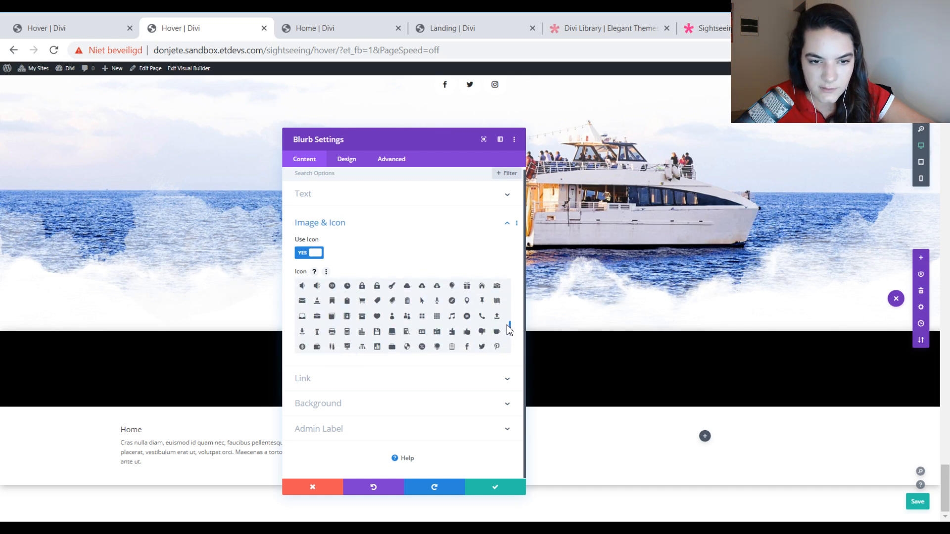
{"action": "left_click", "coordinate": [482, 287]}
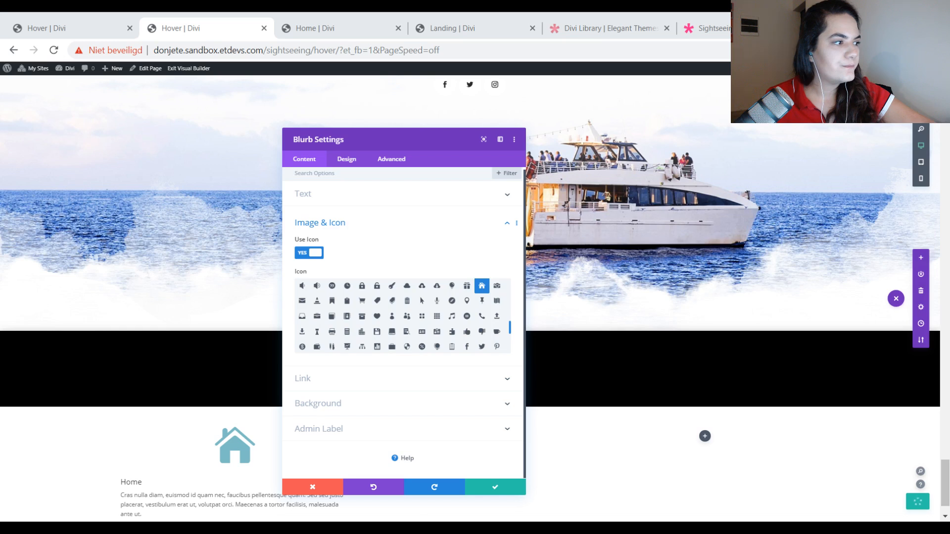
{"action": "left_click", "coordinate": [342, 386]}
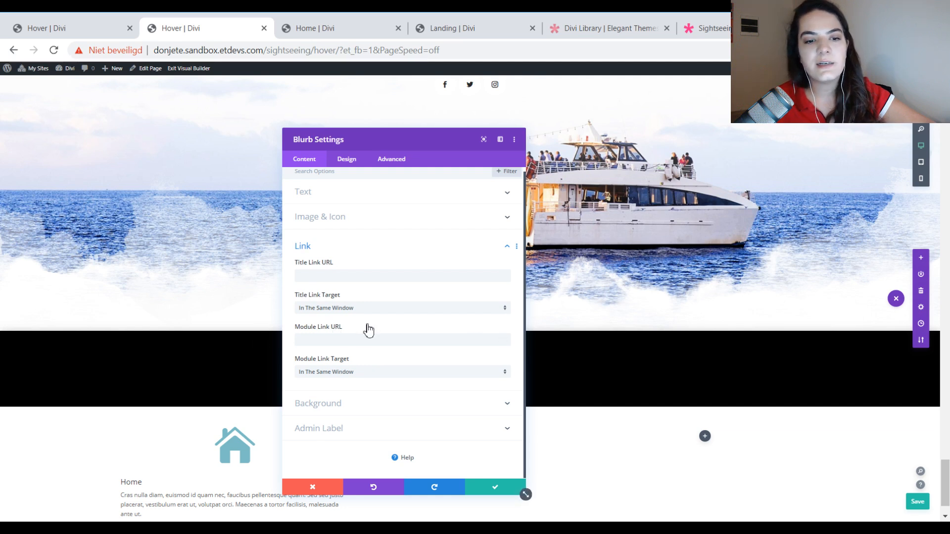
{"action": "left_click", "coordinate": [313, 276]}
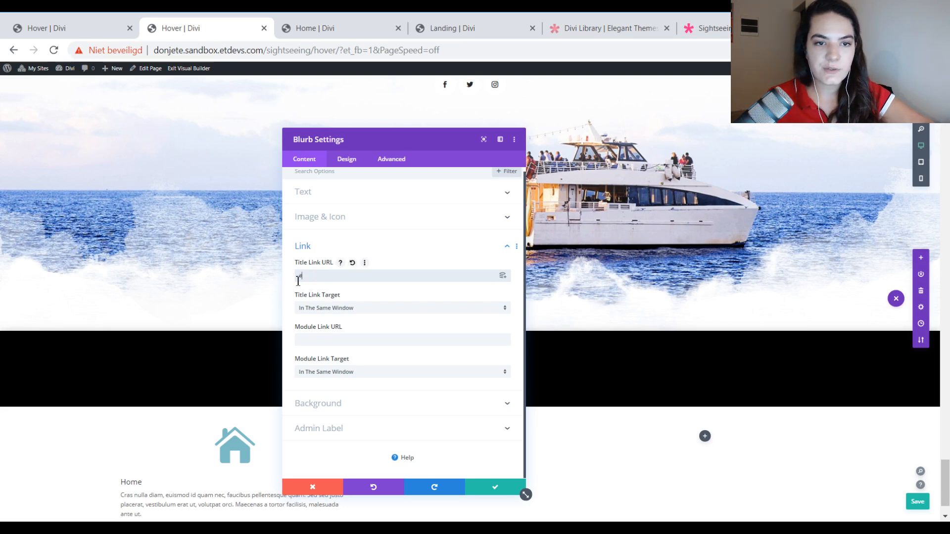
Examine how the finished menu's Home link leads to its page by comparing the Home preview with the live Hover page
{"action": "left_click", "coordinate": [365, 29]}
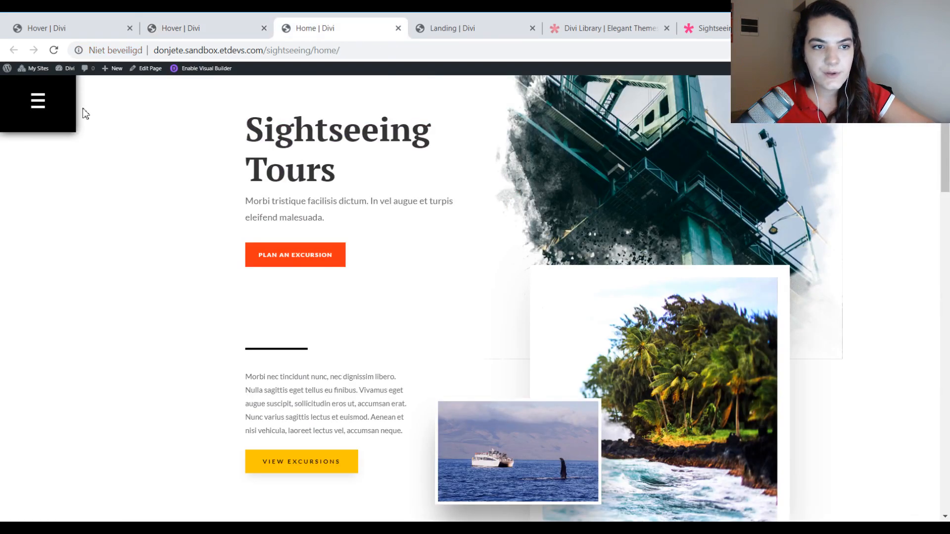
{"action": "left_click", "coordinate": [63, 101]}
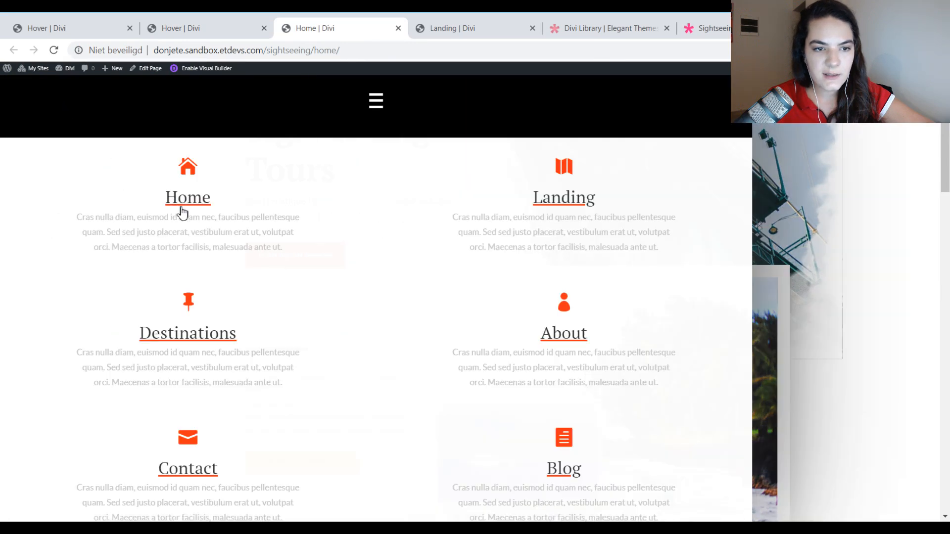
{"action": "left_click", "coordinate": [182, 212]}
{"action": "left_click", "coordinate": [64, 28]}
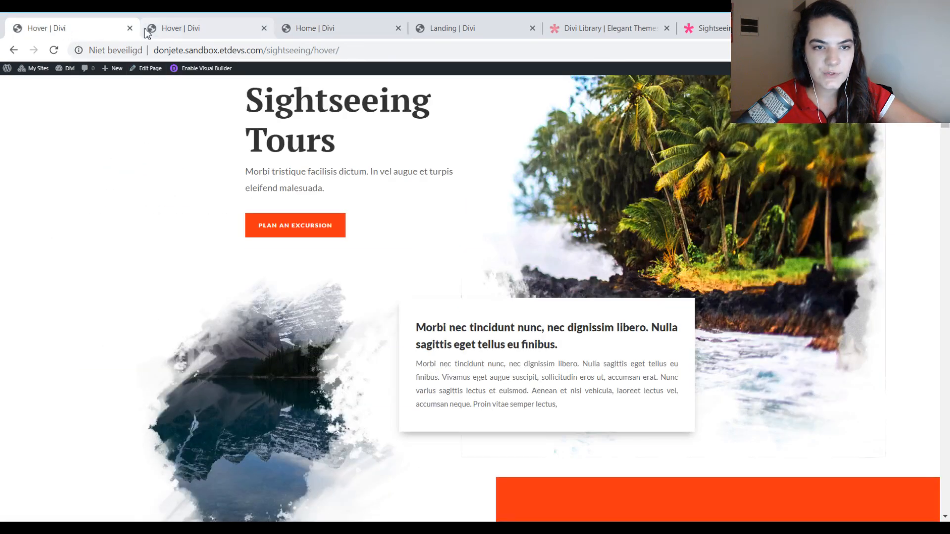
{"action": "left_click", "coordinate": [172, 31]}
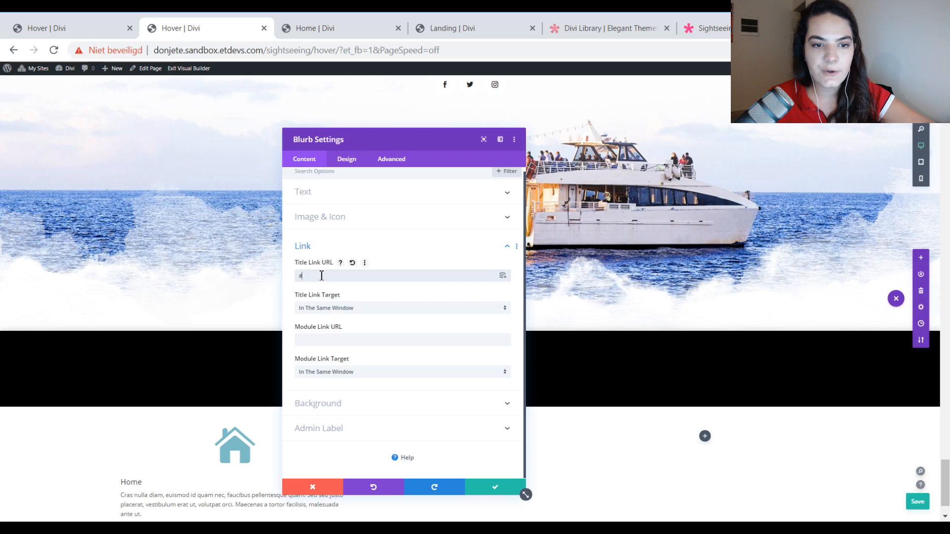
{"action": "left_click", "coordinate": [327, 29]}
{"action": "mouse_move", "coordinate": [54, 116]}
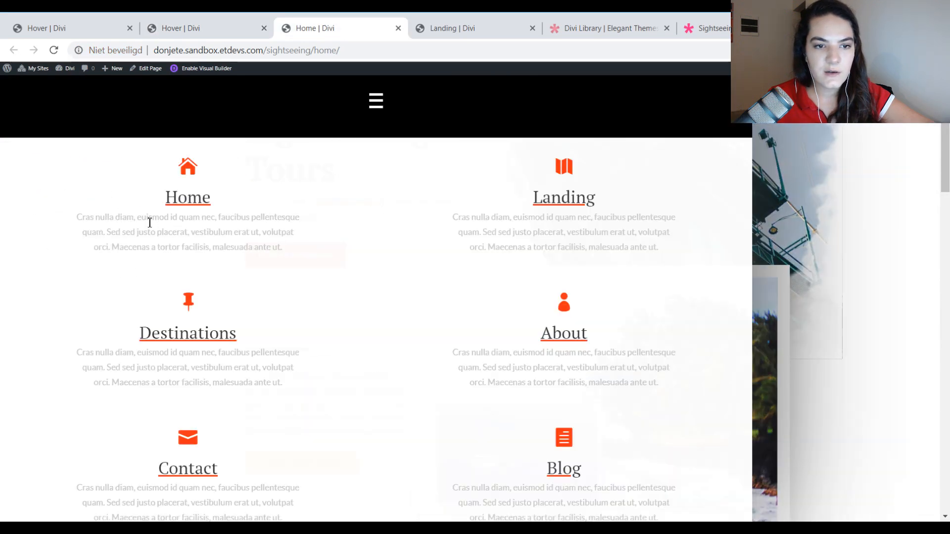
{"action": "left_click", "coordinate": [99, 28]}
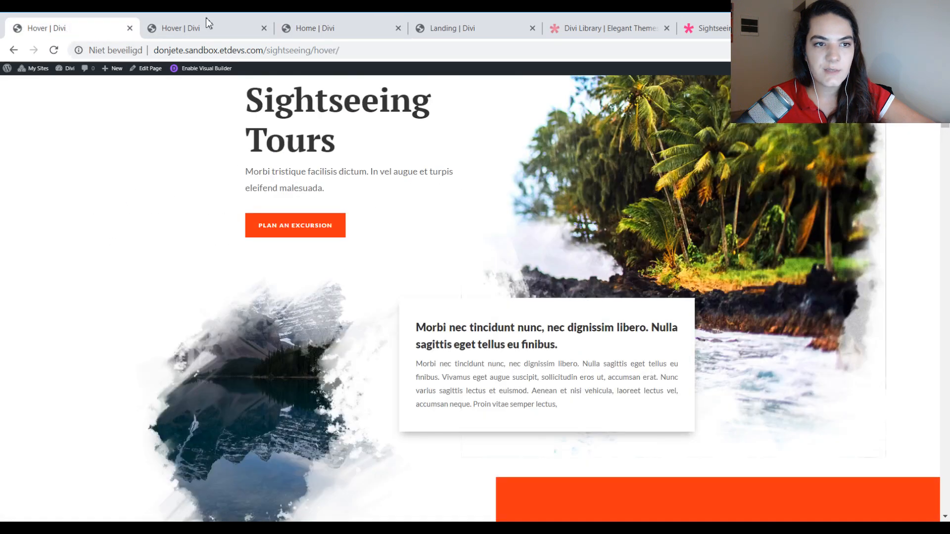
{"action": "left_click", "coordinate": [207, 31]}
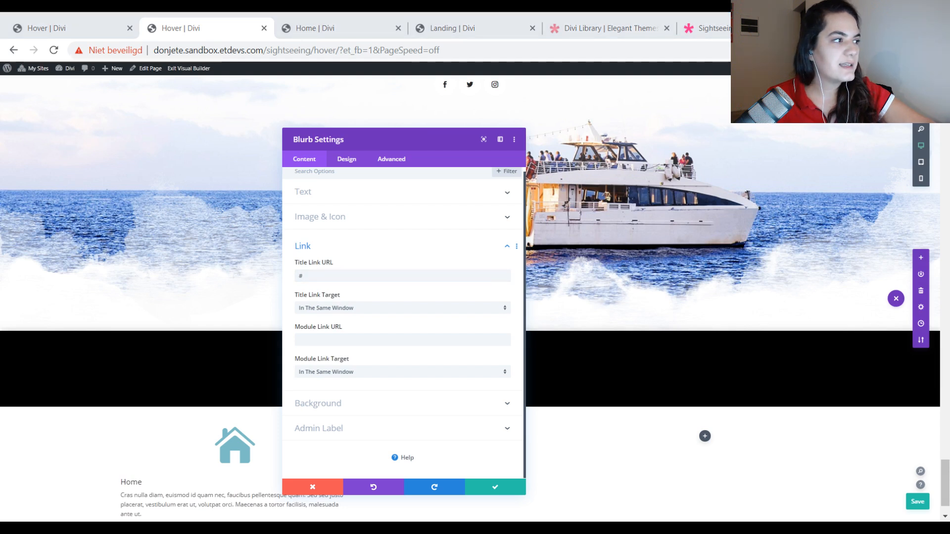
Paste the copied image and icon styles onto the Home blurb, with an orange icon color and icon font size enabled
{"action": "left_click", "coordinate": [341, 160]}
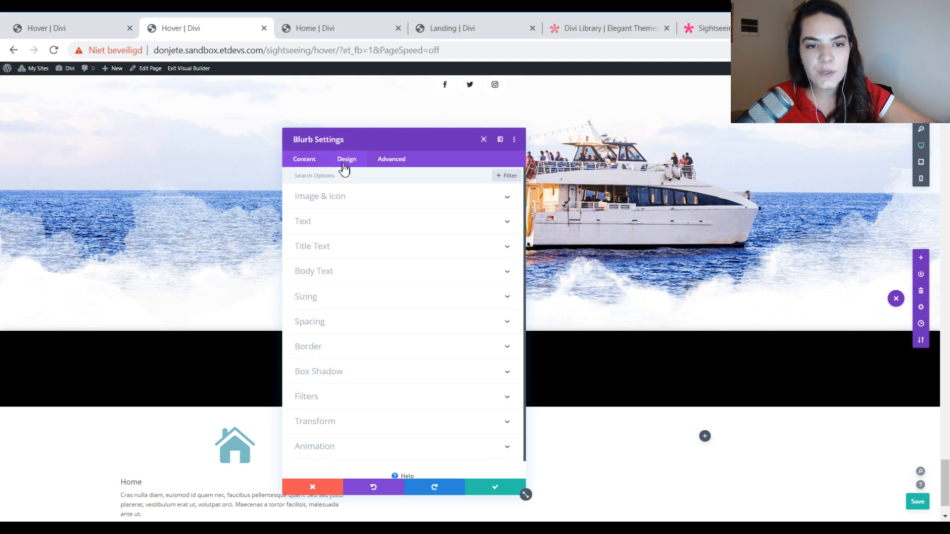
{"action": "left_click", "coordinate": [330, 200]}
{"action": "right_click", "coordinate": [360, 198]}
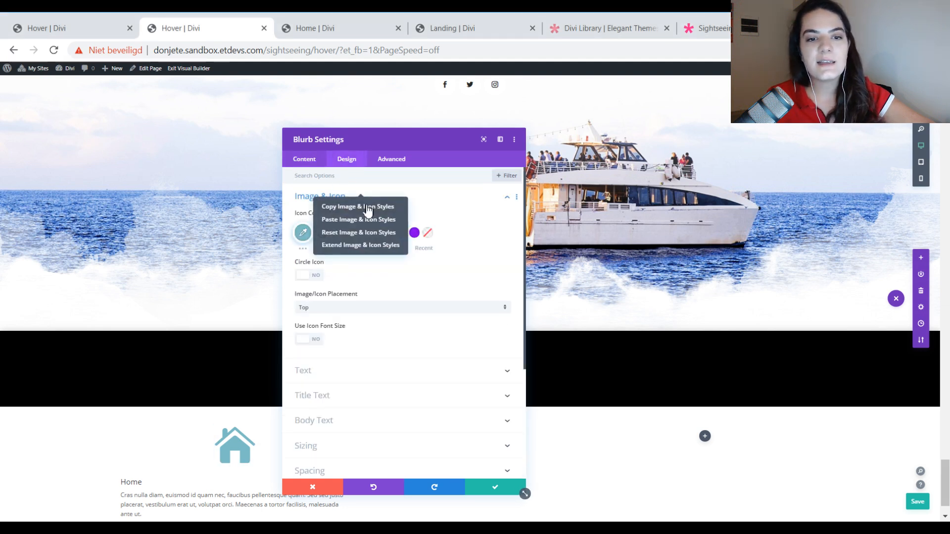
{"action": "left_click", "coordinate": [359, 223]}
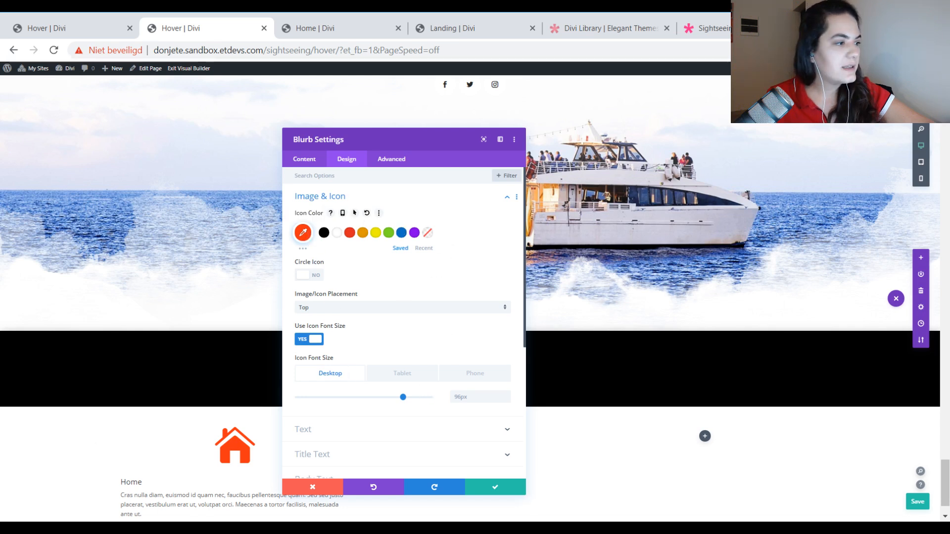
Set the Home blurb's desktop icon font size to 2vw
{"action": "left_click", "coordinate": [466, 400]}
{"action": "type", "text": "év"}
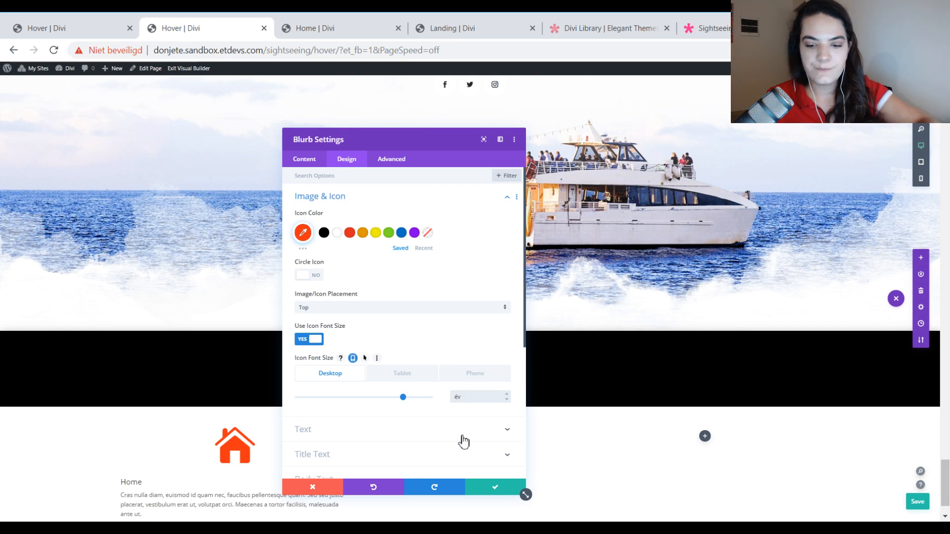
{"action": "key", "text": "BackSpace"}
{"action": "key", "text": "BackSpace"}
{"action": "type", "text": "2"}
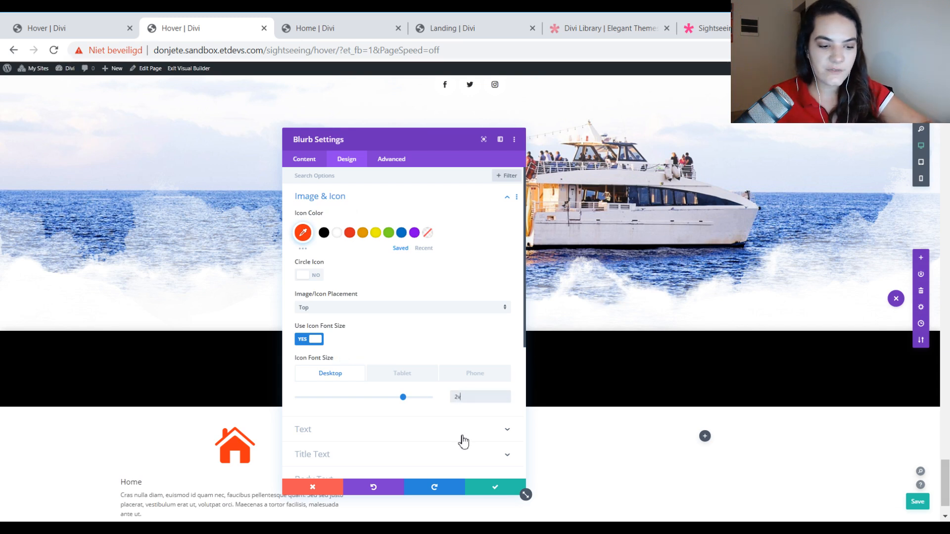
{"action": "type", "text": "2"}
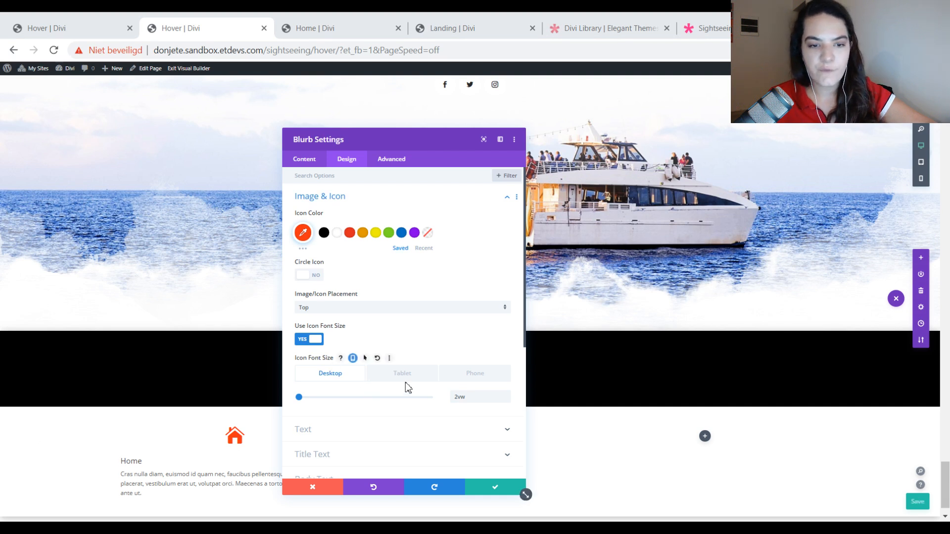
Paste the copied title text styles onto the Home blurb, with PT Serif, an orange solid underline, centered alignment and 1.8vw desktop size
{"action": "scroll", "coordinate": [406, 387], "scroll_direction": "down", "scroll_amount": 3}
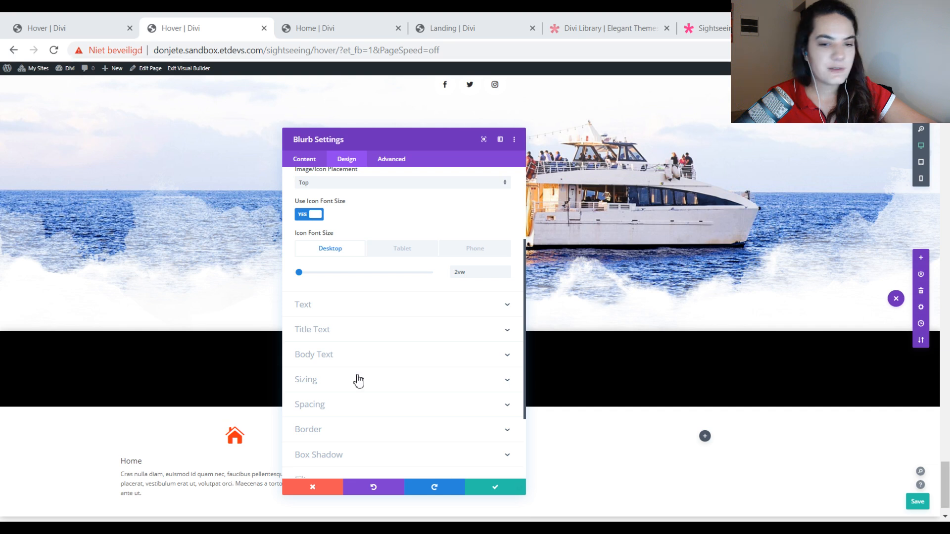
{"action": "left_click", "coordinate": [391, 330]}
{"action": "scroll", "coordinate": [391, 248], "scroll_direction": "up", "scroll_amount": 1}
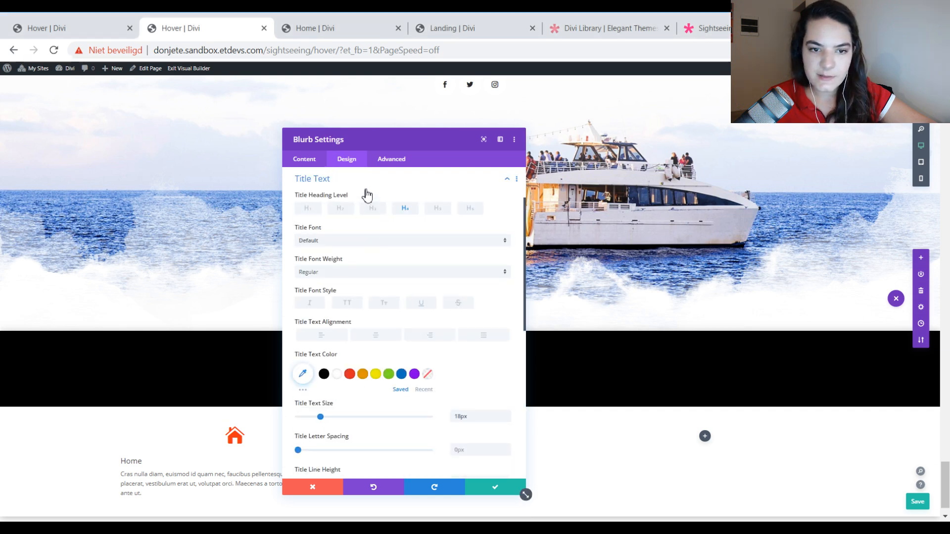
{"action": "right_click", "coordinate": [361, 179]}
{"action": "left_click", "coordinate": [371, 200]}
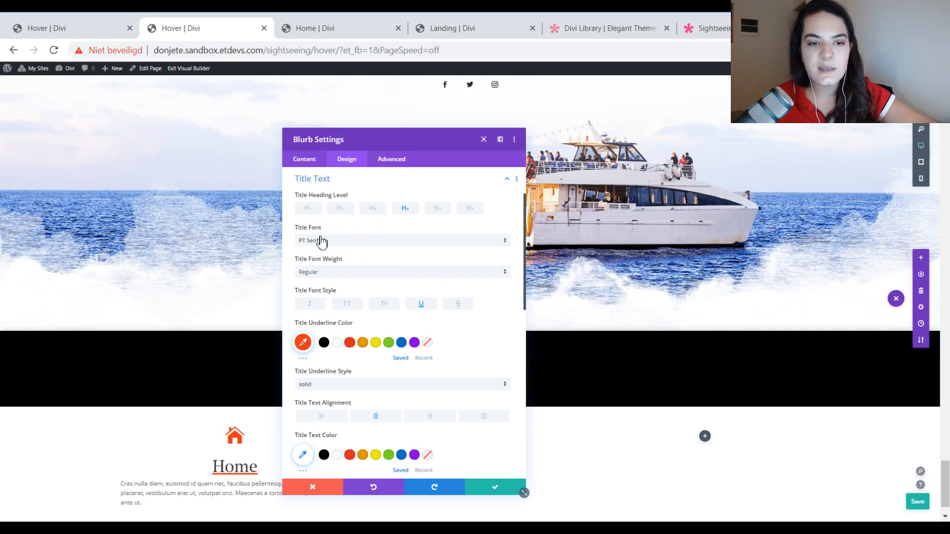
Check the Home blurb's title text settings, including underline color, alignment and desktop size
{"action": "scroll", "coordinate": [385, 268], "scroll_direction": "down", "scroll_amount": 2}
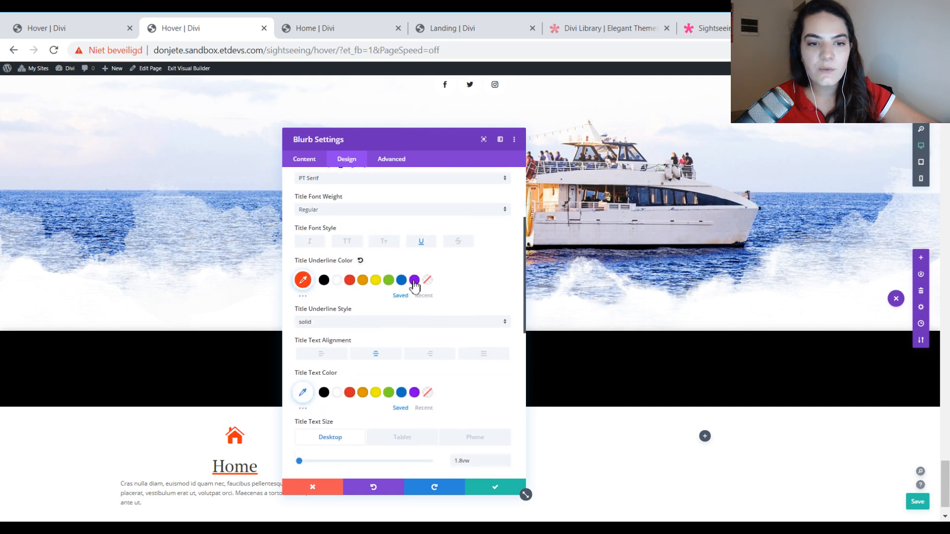
{"action": "left_click", "coordinate": [303, 280]}
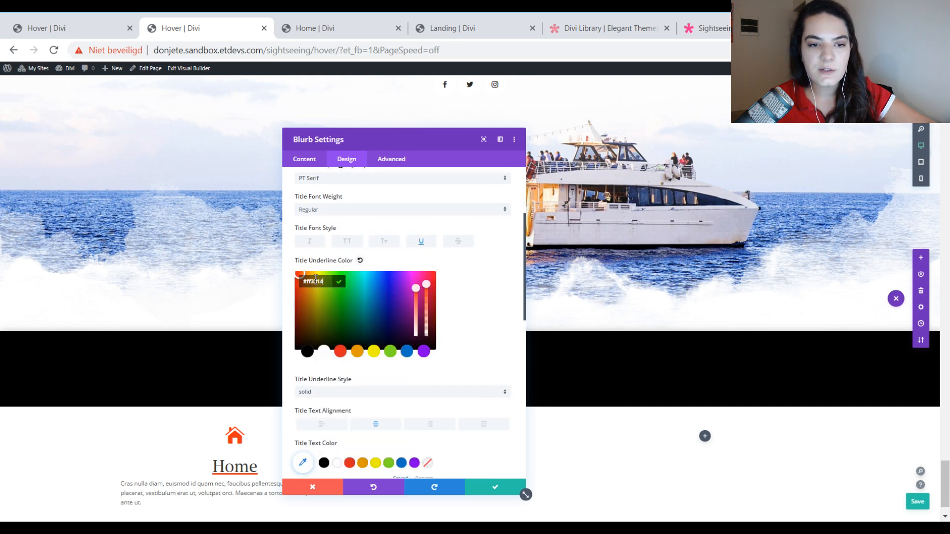
{"action": "left_click", "coordinate": [479, 278]}
{"action": "scroll", "coordinate": [426, 286], "scroll_direction": "down", "scroll_amount": 2}
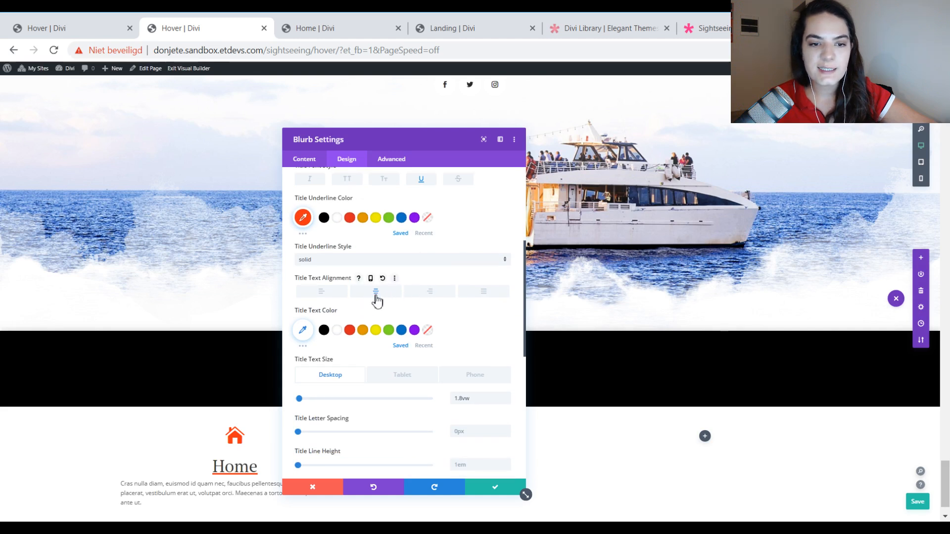
{"action": "scroll", "coordinate": [386, 304], "scroll_direction": "down", "scroll_amount": 4}
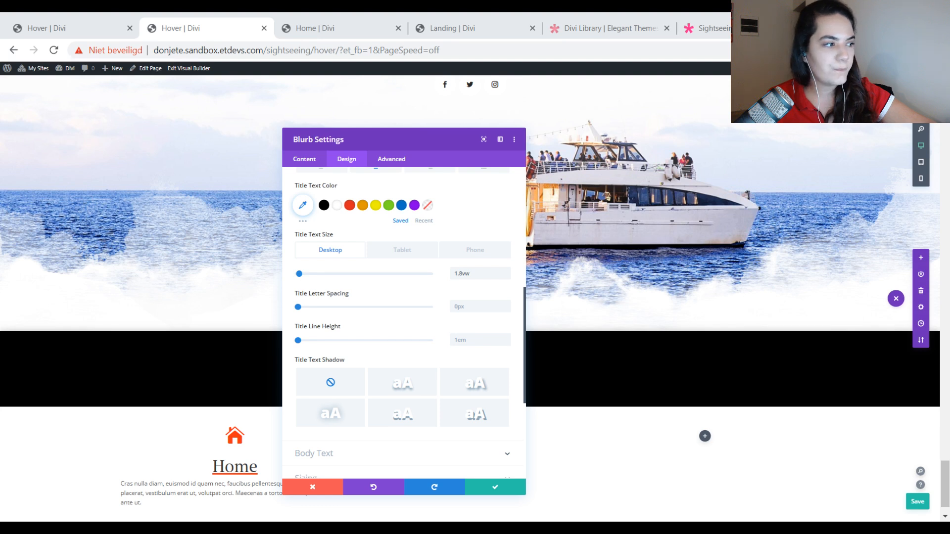
Paste the copied body text styles onto the Home blurb, with Lato, centered alignment, light grey color, 0.9vw desktop size and 1.8em line height
{"action": "scroll", "coordinate": [411, 320], "scroll_direction": "down", "scroll_amount": 4}
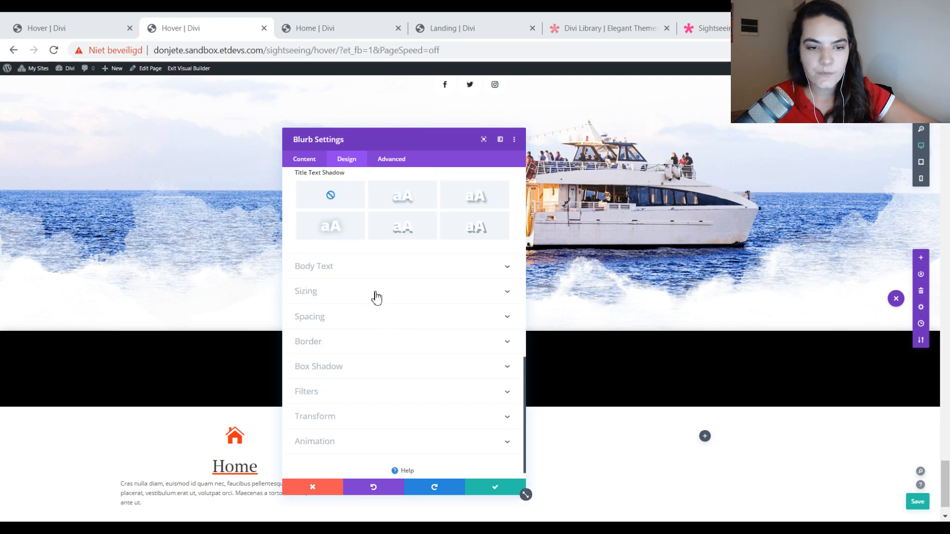
{"action": "left_click", "coordinate": [374, 269]}
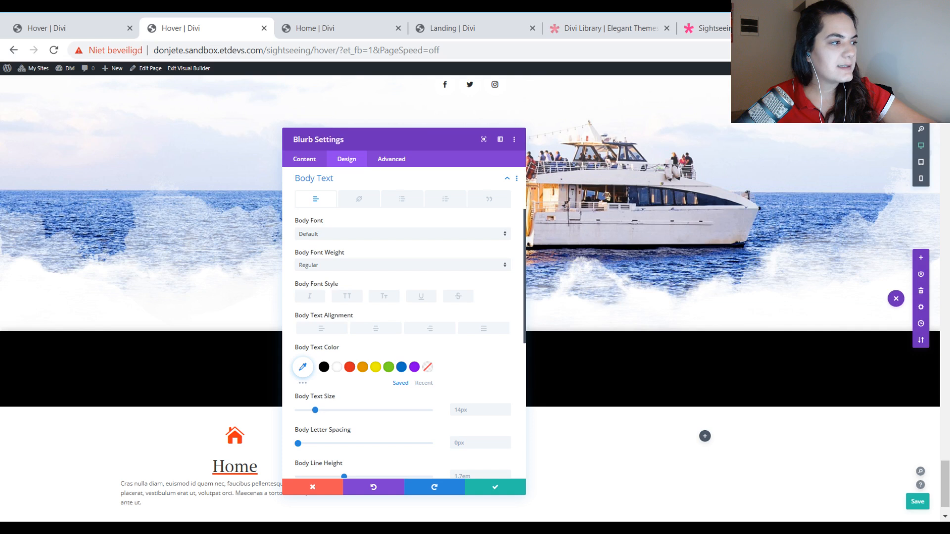
{"action": "right_click", "coordinate": [369, 200]}
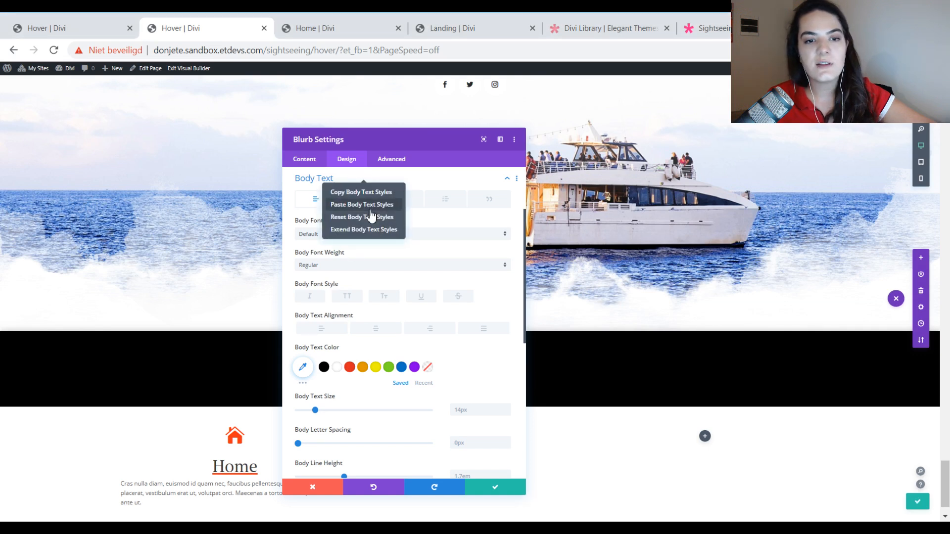
{"action": "left_click", "coordinate": [370, 209]}
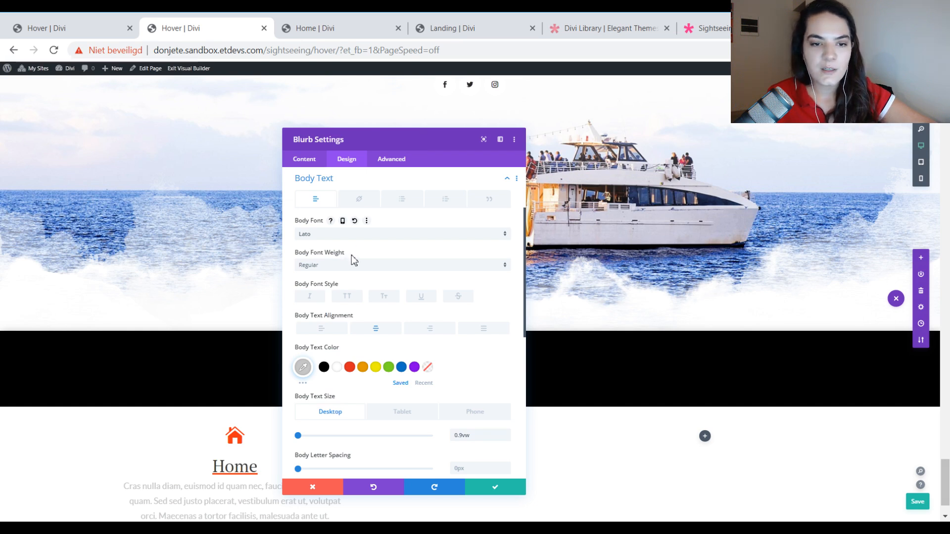
{"action": "scroll", "coordinate": [437, 293], "scroll_direction": "down", "scroll_amount": 4}
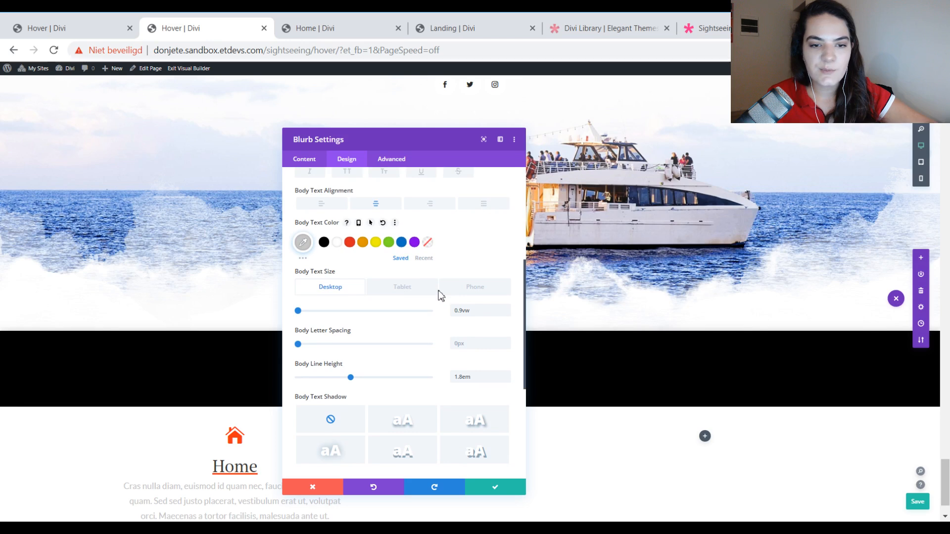
{"action": "scroll", "coordinate": [441, 296], "scroll_direction": "up", "scroll_amount": 4}
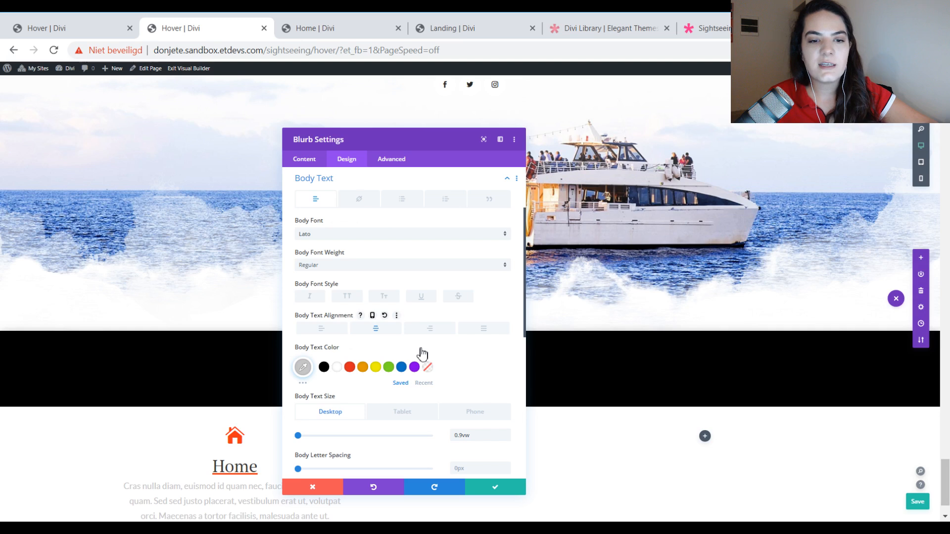
{"action": "left_click", "coordinate": [303, 367]}
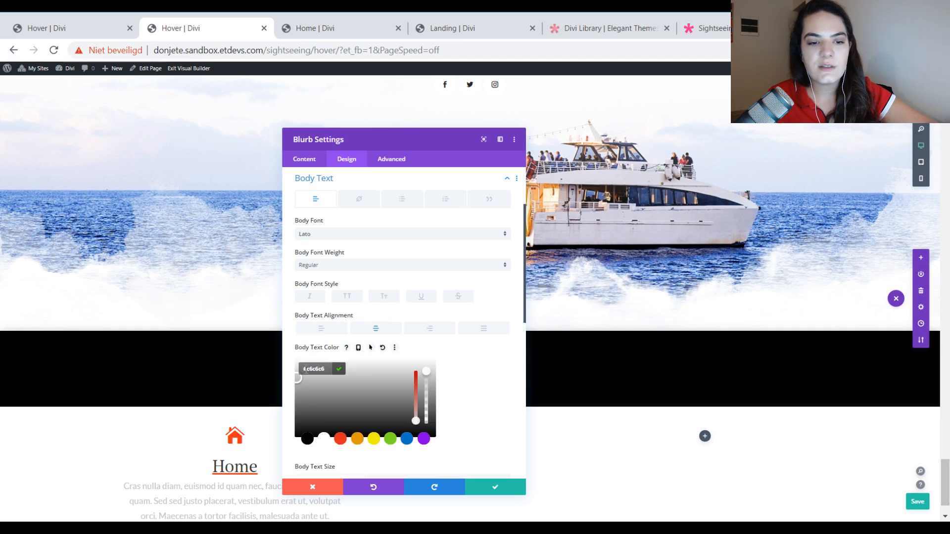
{"action": "left_click", "coordinate": [483, 357]}
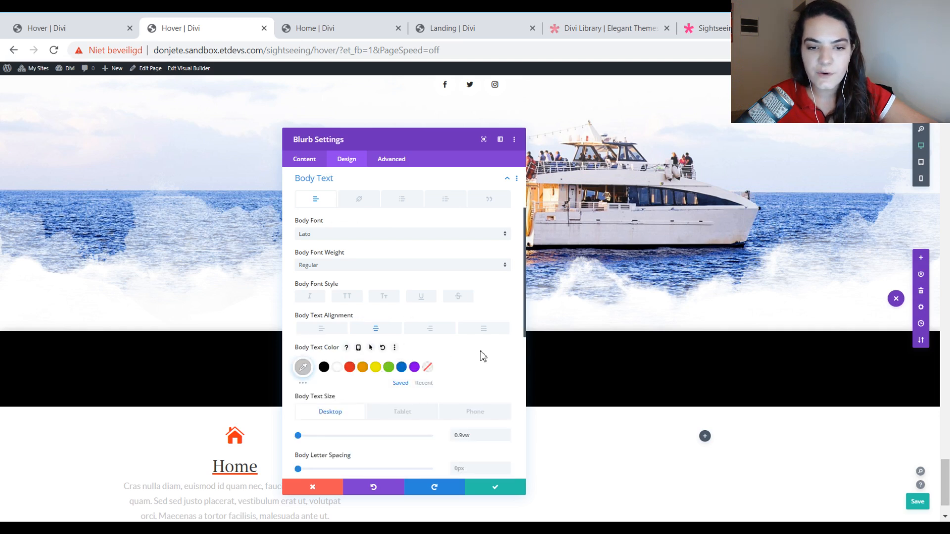
{"action": "scroll", "coordinate": [480, 349], "scroll_direction": "down", "scroll_amount": 3}
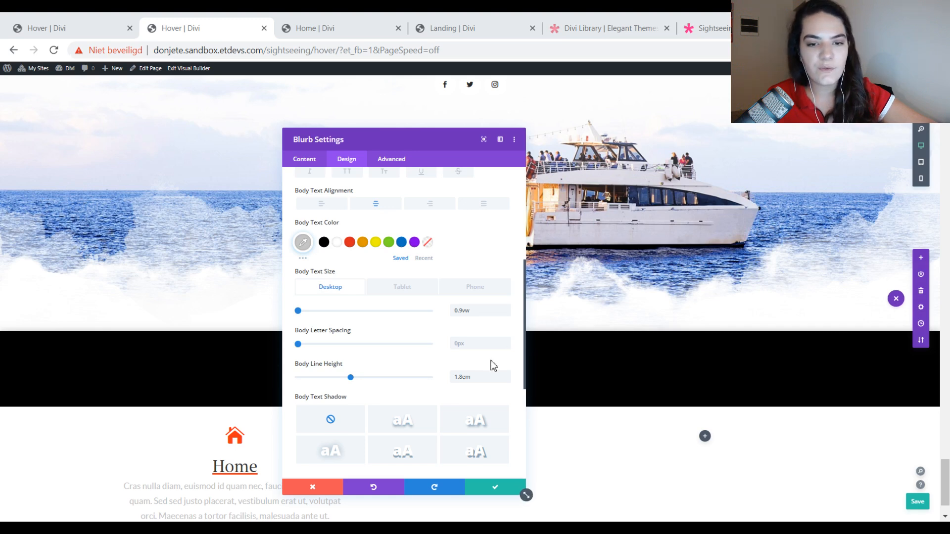
{"action": "left_click", "coordinate": [475, 379]}
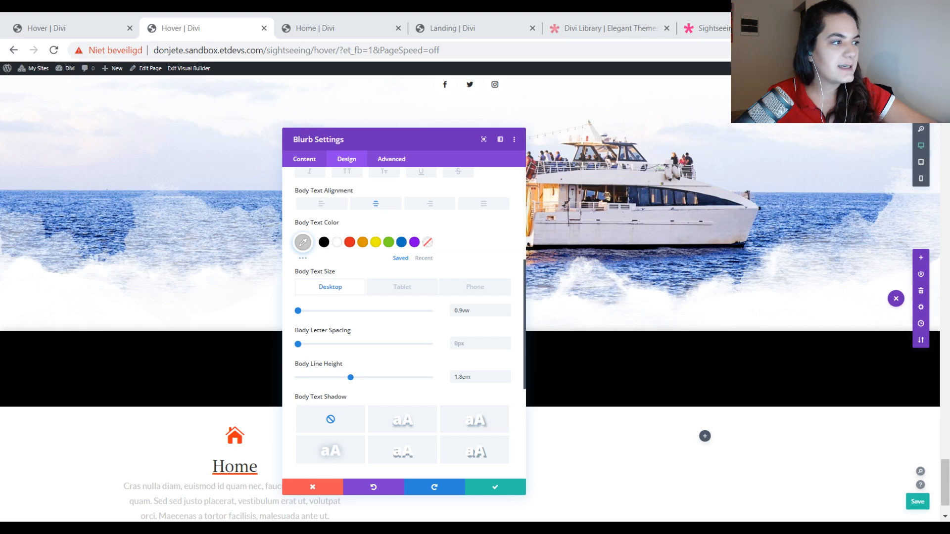
Paste the copied sizing styles onto the Home blurb, with 60% desktop width, and center the module alignment
{"action": "scroll", "coordinate": [421, 349], "scroll_direction": "down", "scroll_amount": 5}
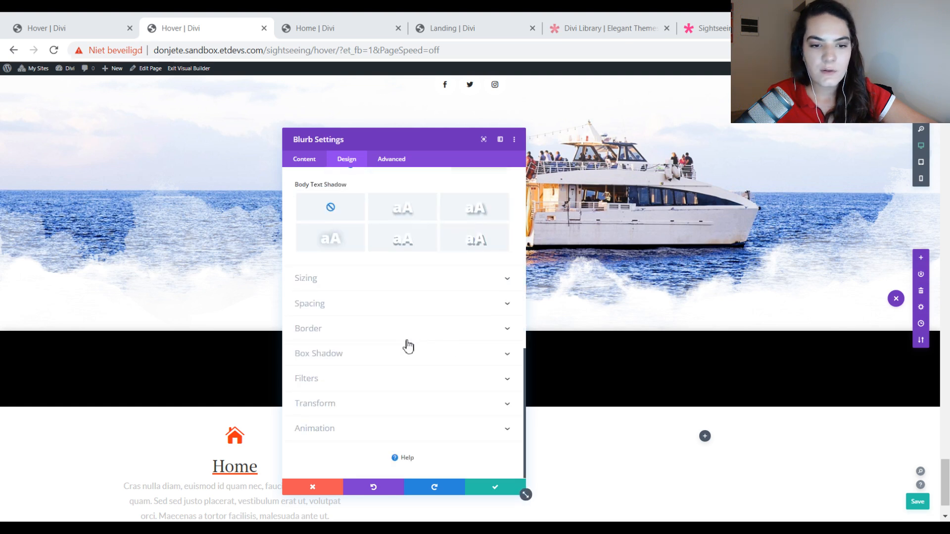
{"action": "left_click", "coordinate": [347, 278]}
{"action": "right_click", "coordinate": [357, 191]}
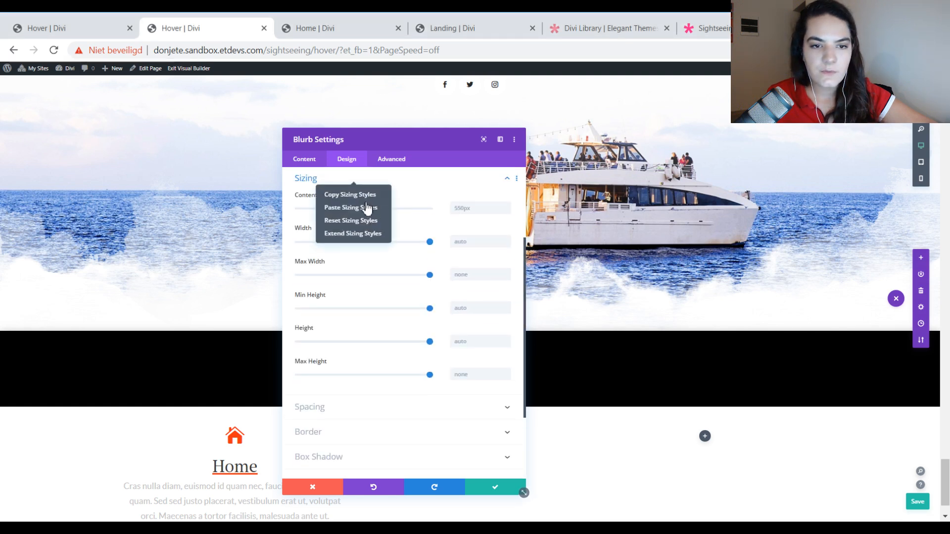
{"action": "left_click", "coordinate": [366, 208]}
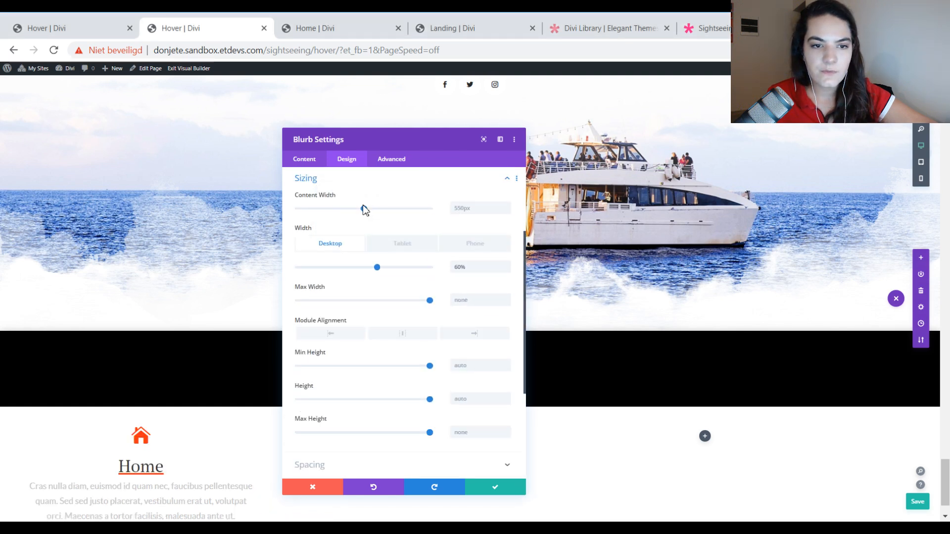
{"action": "left_click", "coordinate": [399, 335]}
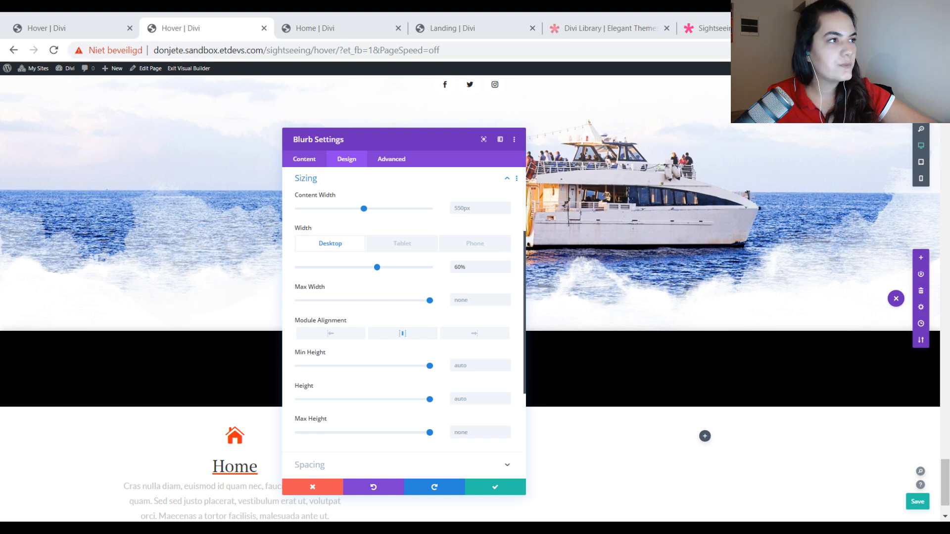
Set the Home blurb's image/icon animation to No Animation and save the blurb settings
{"action": "scroll", "coordinate": [422, 388], "scroll_direction": "down", "scroll_amount": 4}
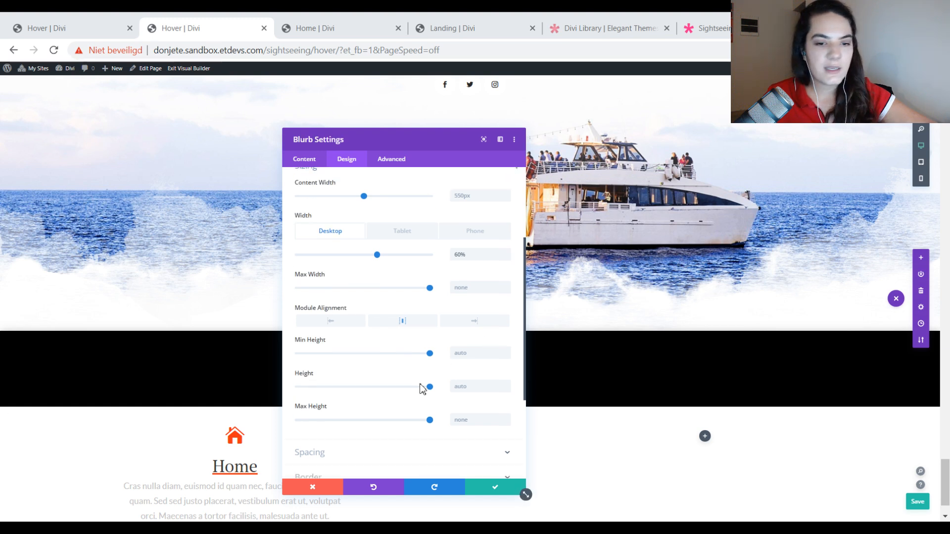
{"action": "left_click", "coordinate": [334, 433]}
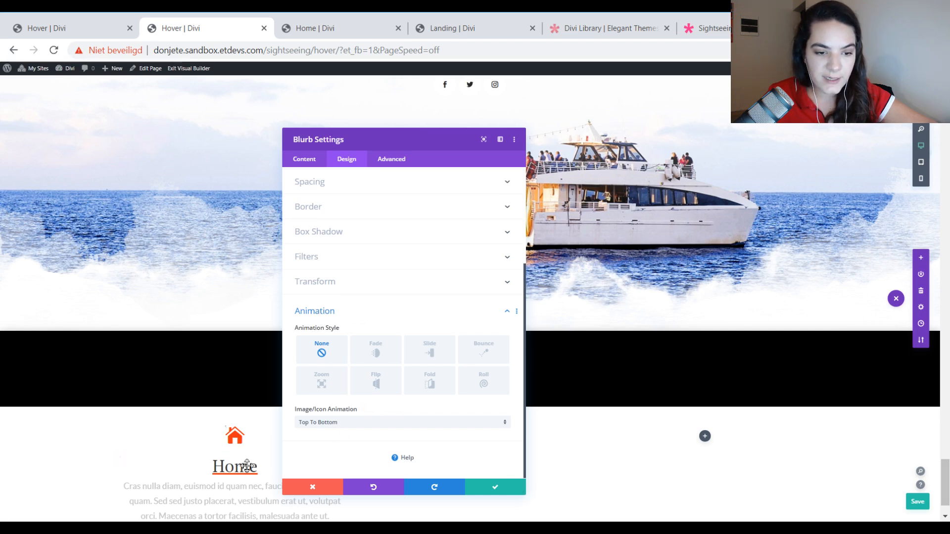
{"action": "left_click", "coordinate": [325, 422]}
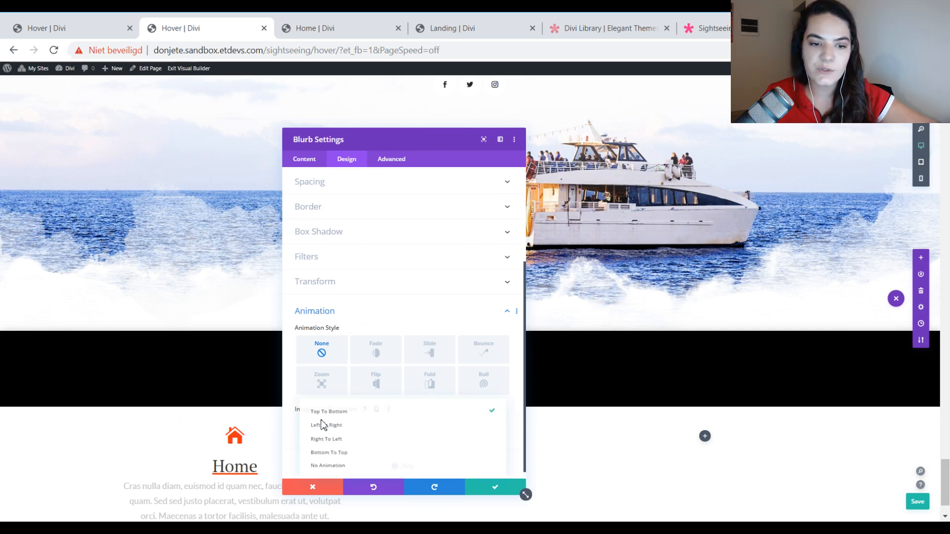
{"action": "left_click", "coordinate": [324, 467]}
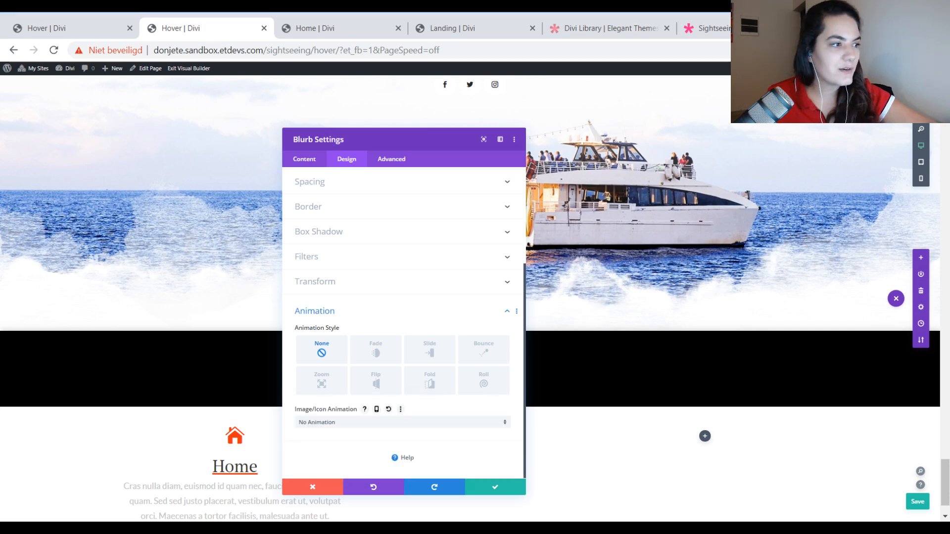
{"action": "left_click", "coordinate": [487, 489]}
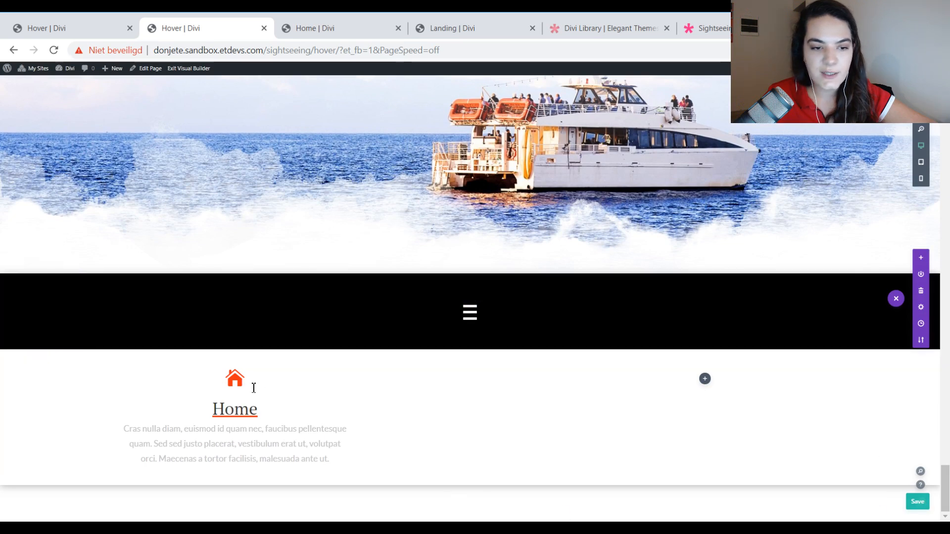
Duplicate the Home blurb and move the copy into the row's empty second column
{"action": "mouse_move", "coordinate": [236, 389]}
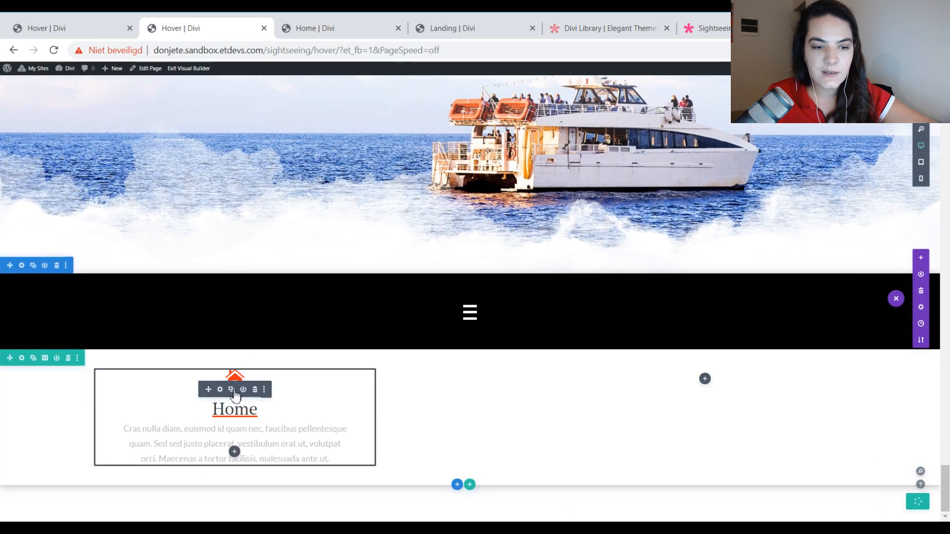
{"action": "left_click", "coordinate": [232, 390]}
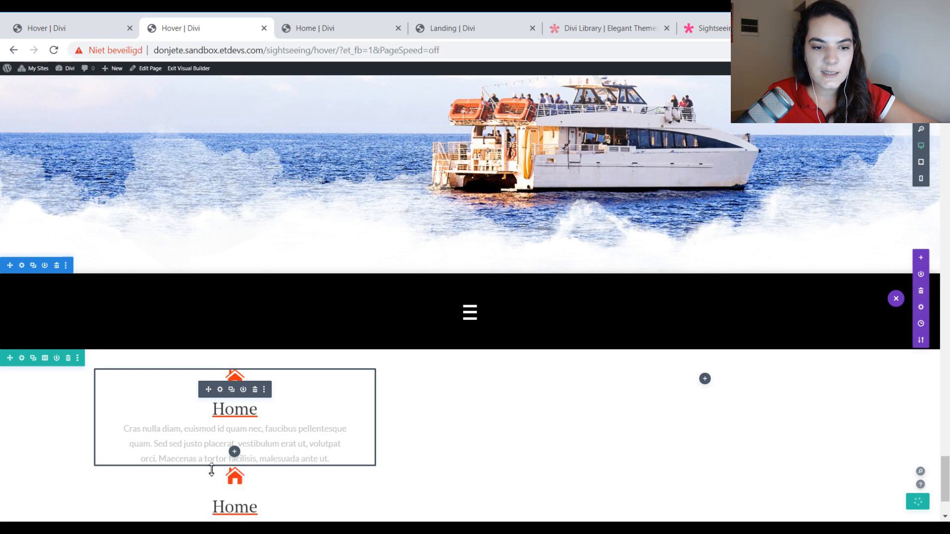
{"action": "left_click_drag", "start_coordinate": [208, 485], "coordinate": [705, 394]}
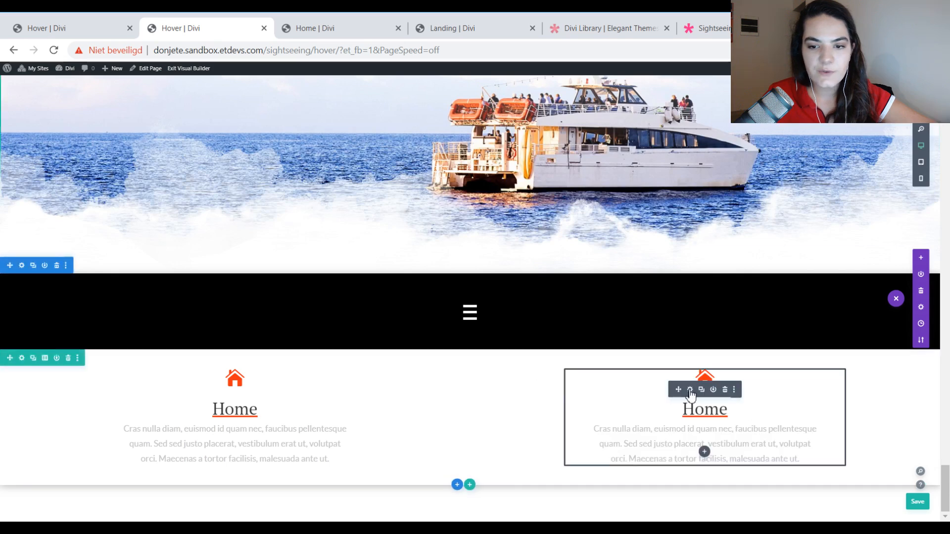
Check the duplicated blurb's content and design options, close its settings and save the page
{"action": "left_click", "coordinate": [689, 390]}
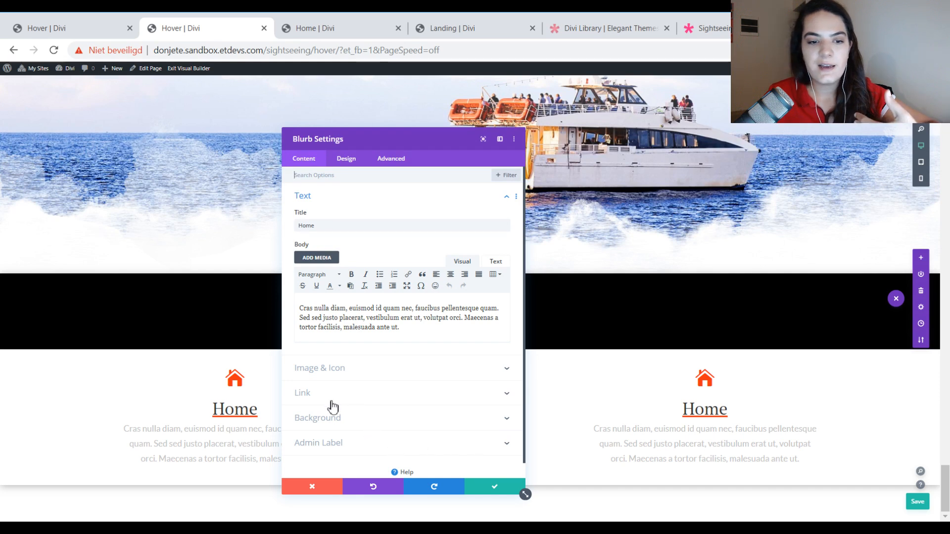
{"action": "left_click", "coordinate": [341, 163]}
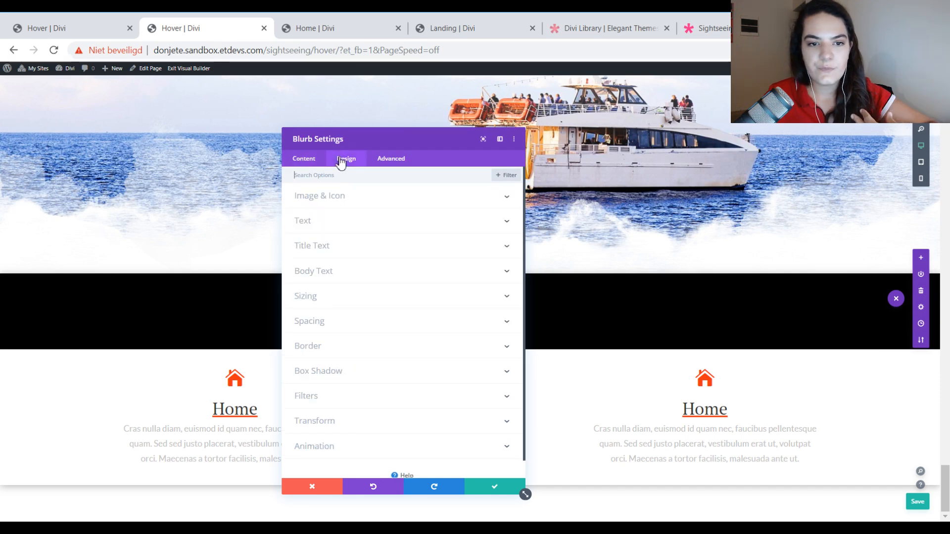
{"action": "left_click", "coordinate": [298, 159]}
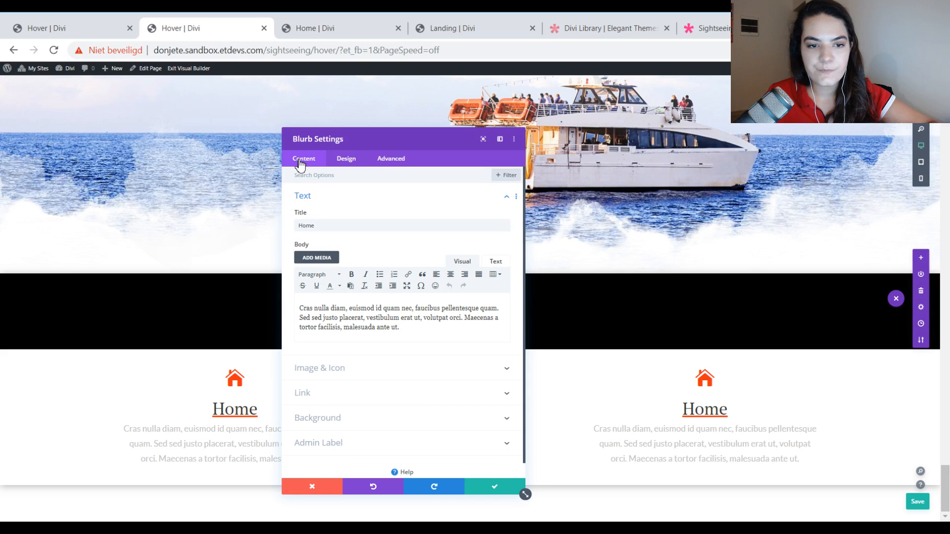
{"action": "left_click", "coordinate": [488, 490]}
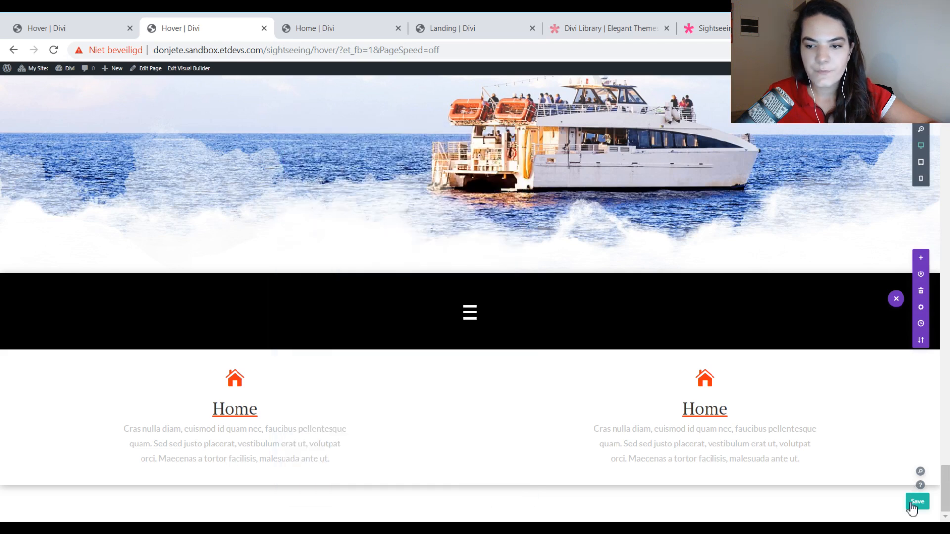
{"action": "left_click", "coordinate": [915, 502]}
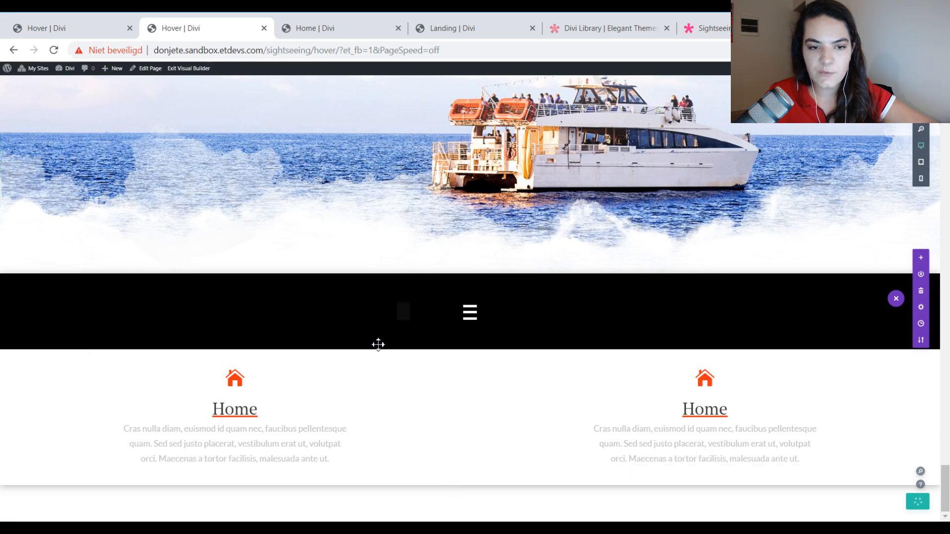
Examine the Home blurb's title and module link settings, then close them
{"action": "left_click", "coordinate": [402, 328]}
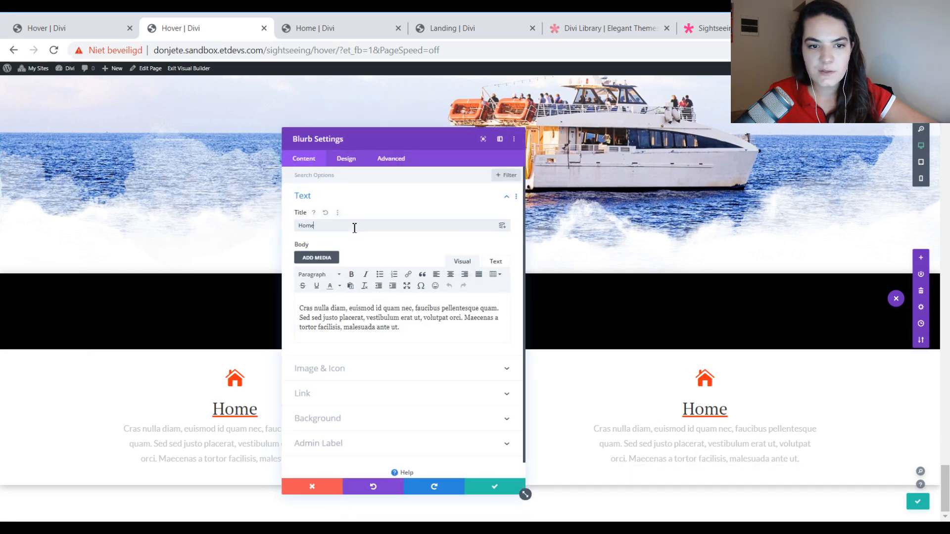
{"action": "left_click", "coordinate": [365, 369]}
{"action": "left_click", "coordinate": [362, 380]}
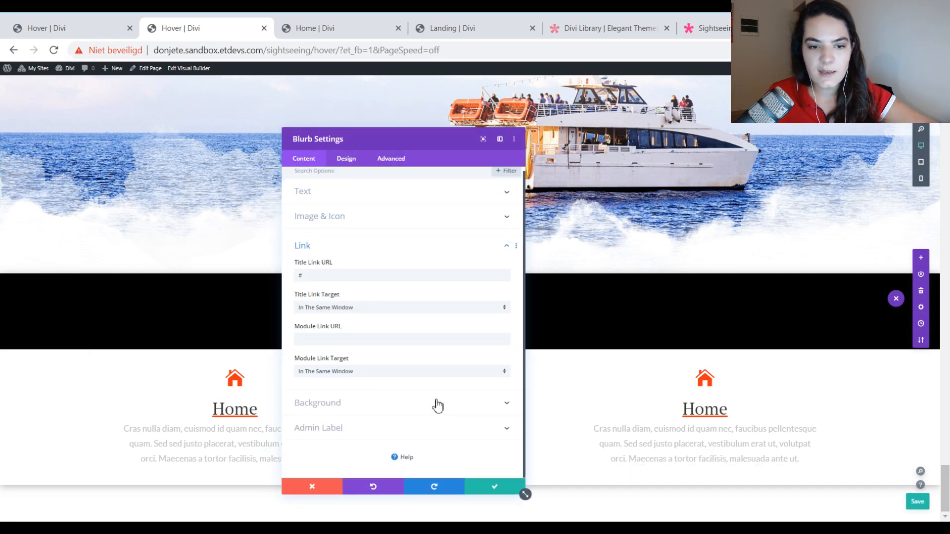
{"action": "left_click", "coordinate": [504, 486]}
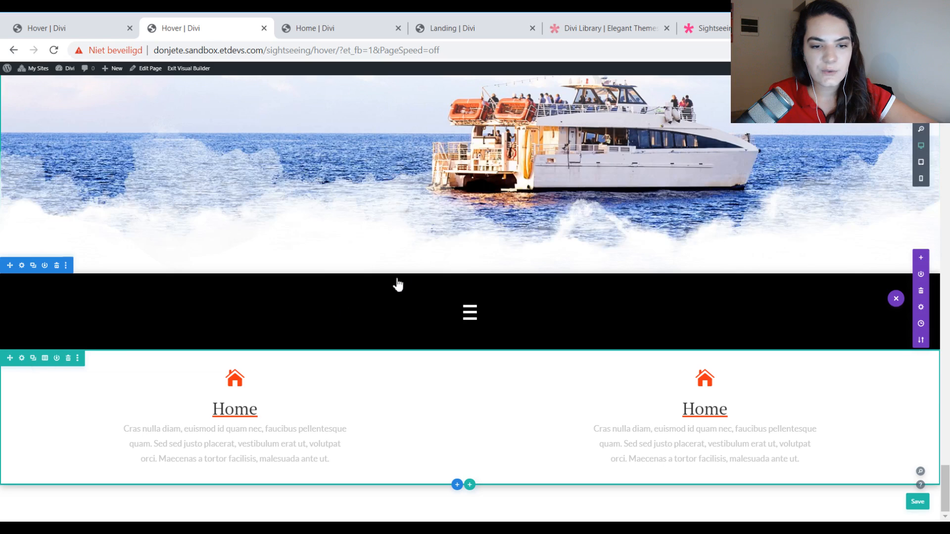
Duplicate the two-column row that holds the two Home blurbs
{"action": "scroll", "coordinate": [406, 274], "scroll_direction": "down", "scroll_amount": 2}
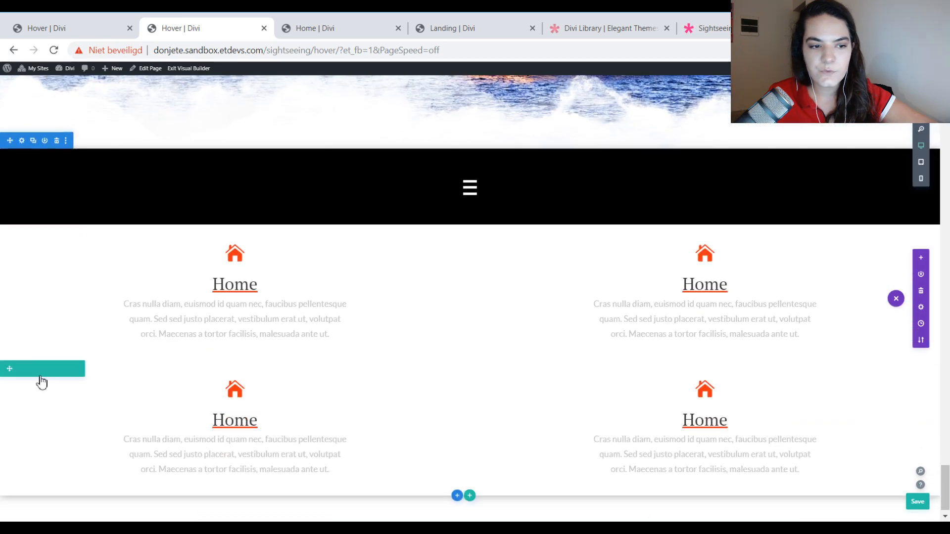
Duplicate the two-column Home blurb row once more to make a third menu row, and save the page
{"action": "left_click", "coordinate": [33, 369]}
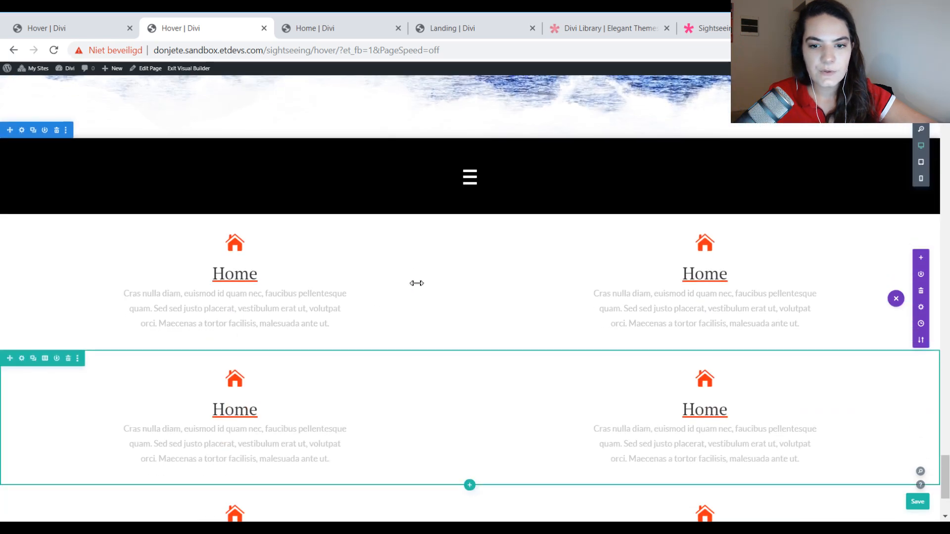
{"action": "scroll", "coordinate": [420, 282], "scroll_direction": "down", "scroll_amount": 3}
{"action": "scroll", "coordinate": [423, 278], "scroll_direction": "up", "scroll_amount": 1}
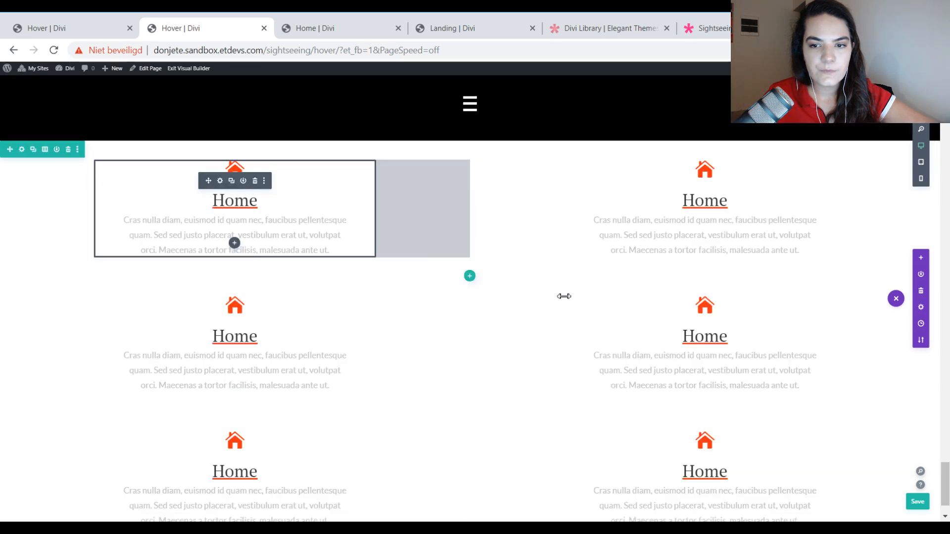
{"action": "key", "text": "ctrl+s"}
{"action": "scroll", "coordinate": [947, 471], "scroll_direction": "down", "scroll_amount": 1}
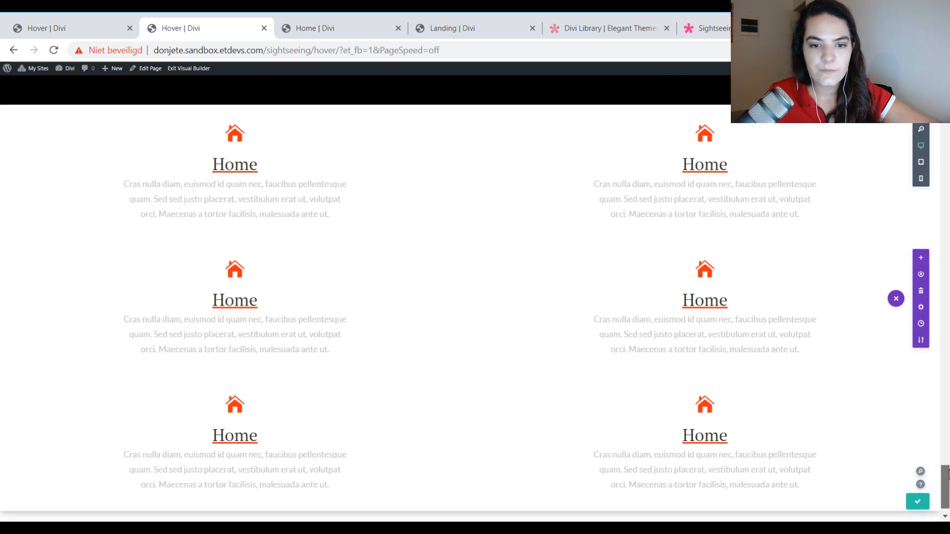
{"action": "scroll", "coordinate": [947, 470], "scroll_direction": "up", "scroll_amount": 1}
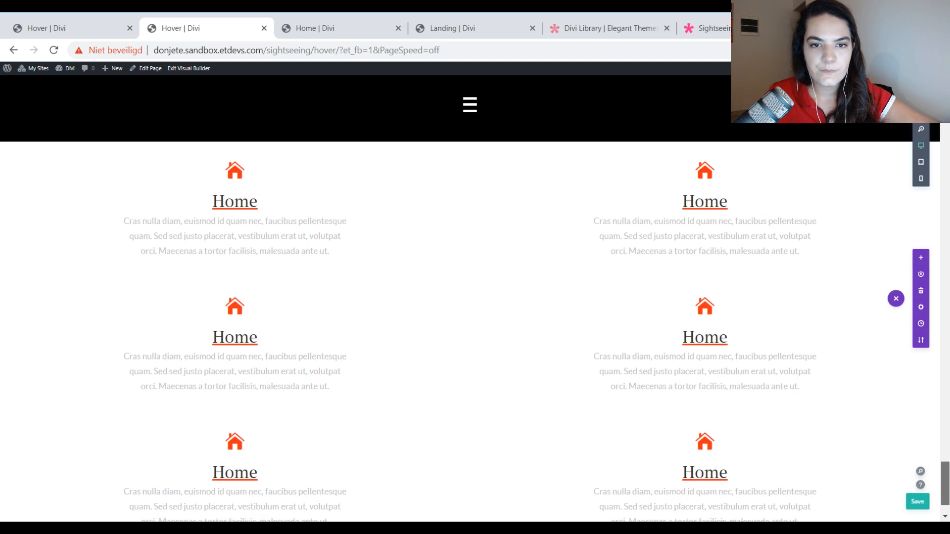
{"action": "scroll", "coordinate": [948, 471], "scroll_direction": "down", "scroll_amount": 1}
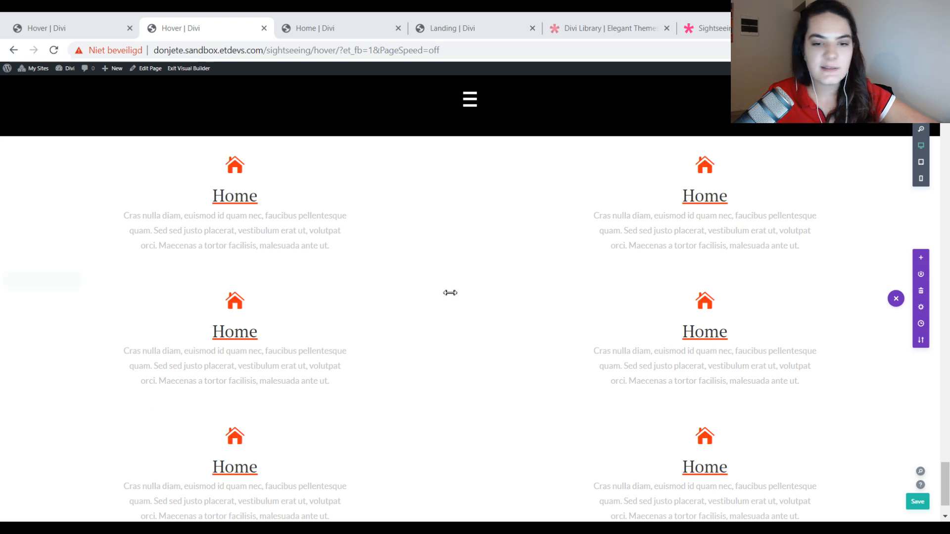
Add "position: fixed; top: 0;" to the menu section's custom CSS for its main element
{"action": "scroll", "coordinate": [350, 228], "scroll_direction": "up", "scroll_amount": 3}
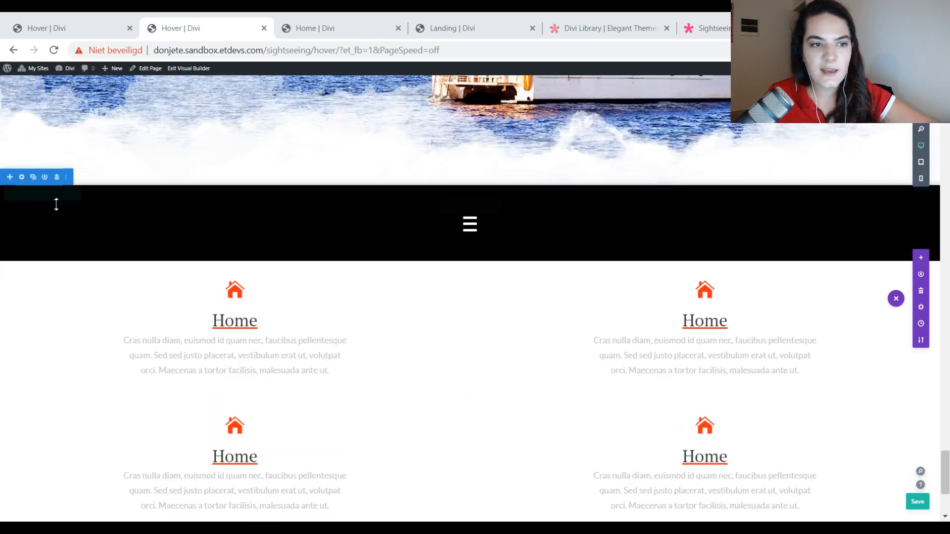
{"action": "left_click", "coordinate": [24, 177]}
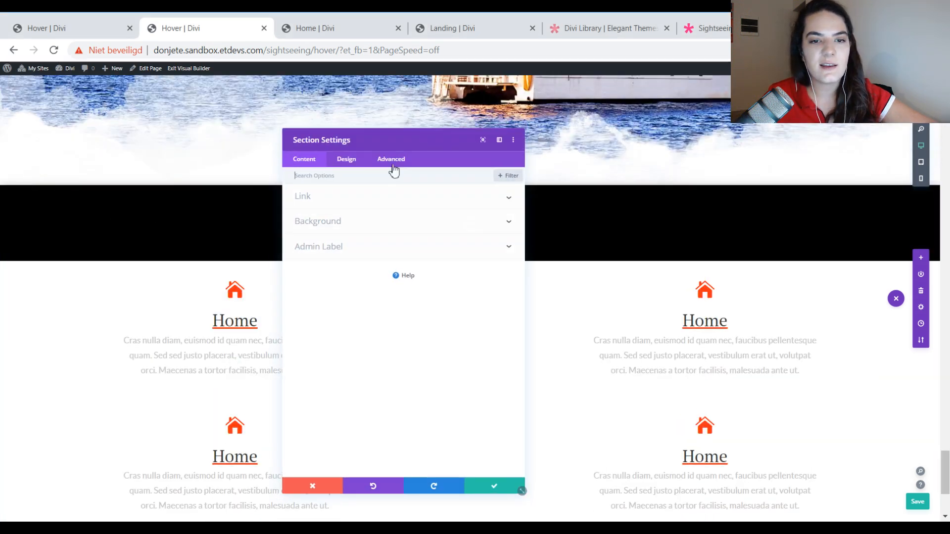
{"action": "left_click", "coordinate": [390, 159]}
{"action": "left_click", "coordinate": [379, 223]}
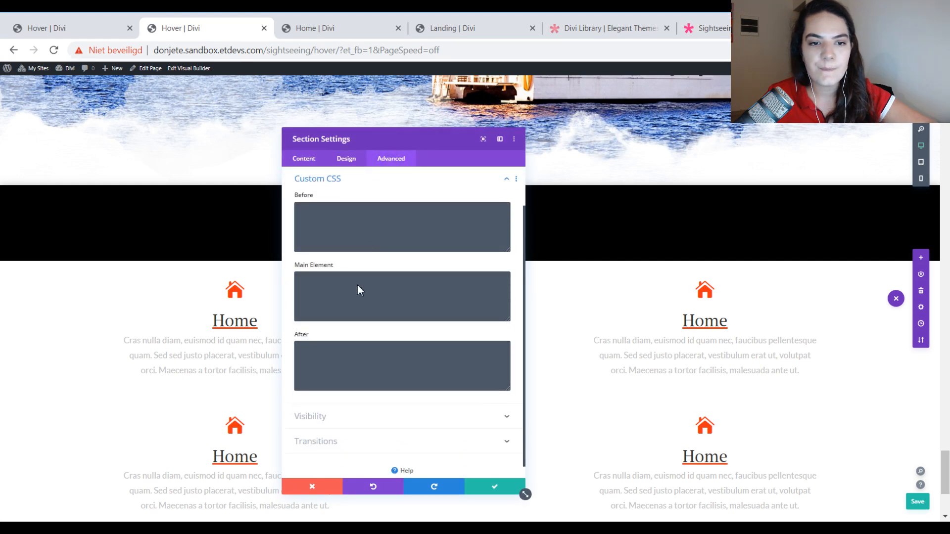
{"action": "left_click", "coordinate": [349, 298]}
{"action": "type", "text": "position: fixed; top: 0;"}
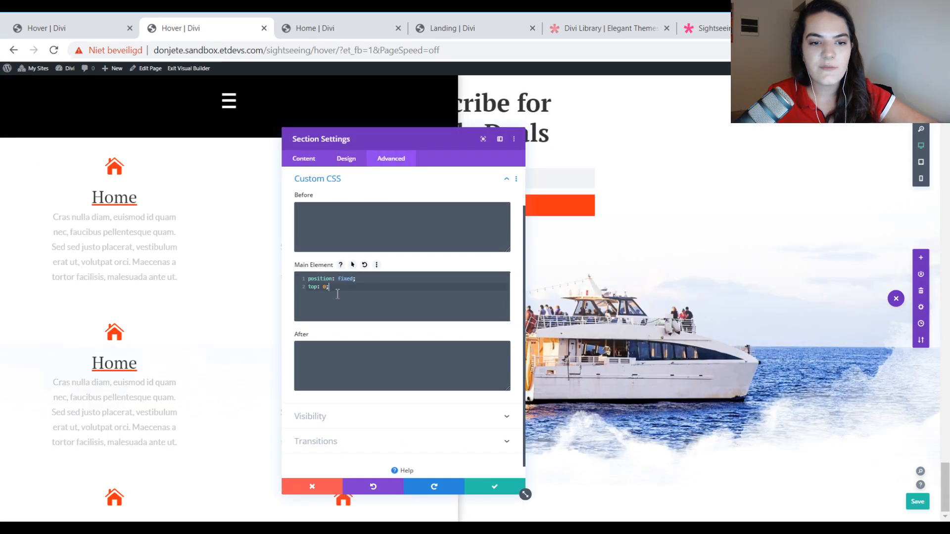
Enable the hover state for the menu section's main element CSS and set it to "position: fixed;"
{"action": "left_click_drag", "start_coordinate": [376, 139], "coordinate": [673, 167]}
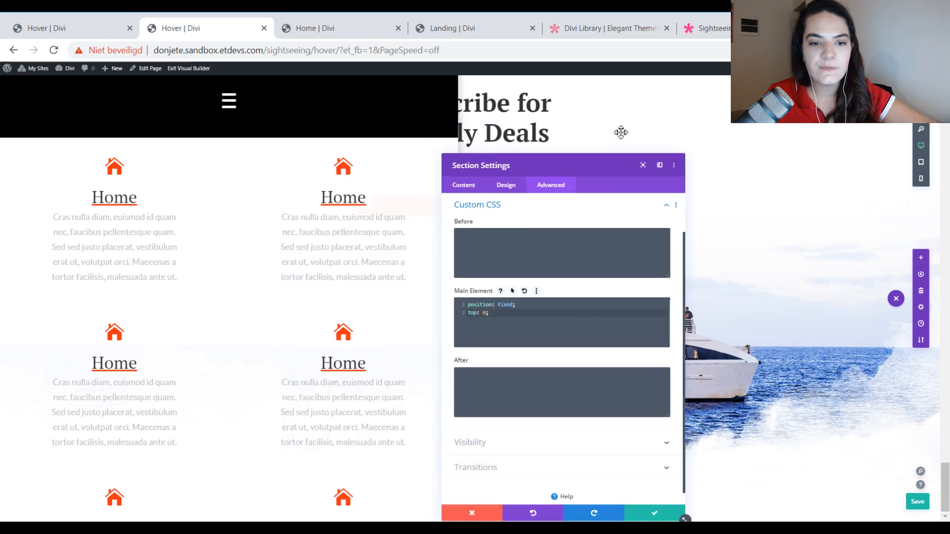
{"action": "left_click_drag", "start_coordinate": [621, 133], "coordinate": [611, 121]}
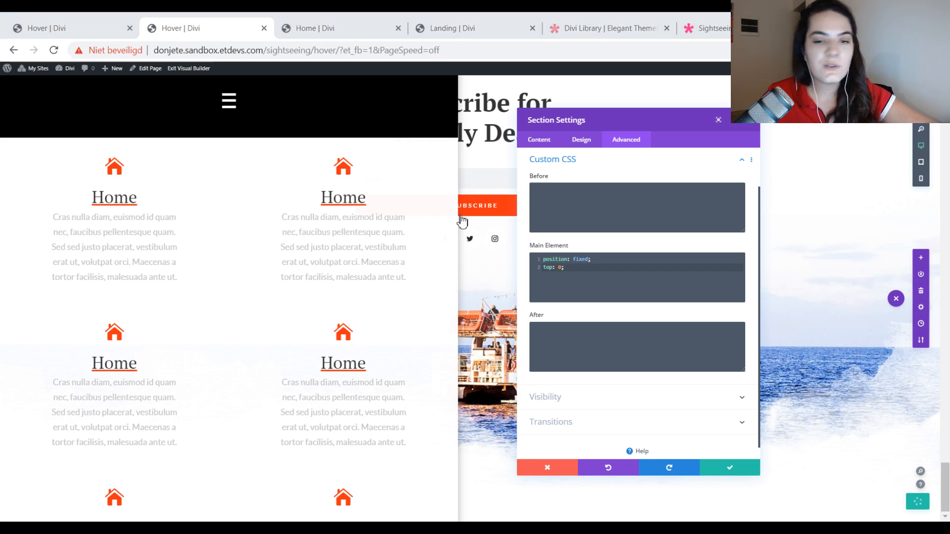
{"action": "left_click", "coordinate": [588, 246]}
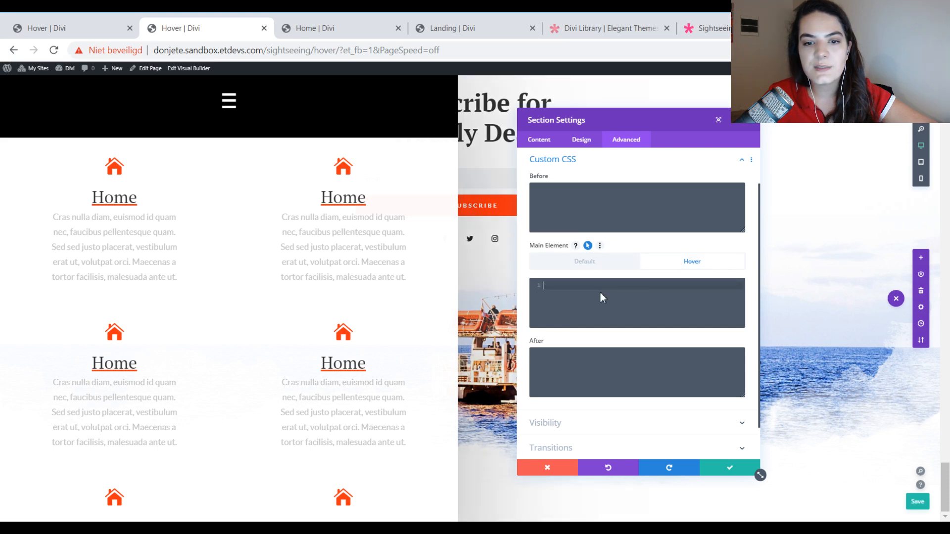
{"action": "type", "text": "position: fixed;"}
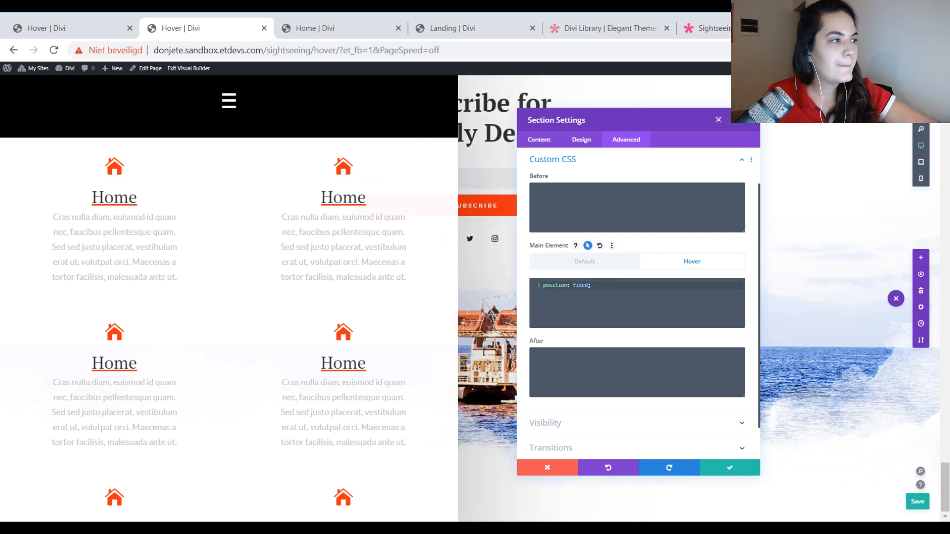
{"action": "left_click", "coordinate": [581, 139]}
{"action": "left_click", "coordinate": [564, 237]}
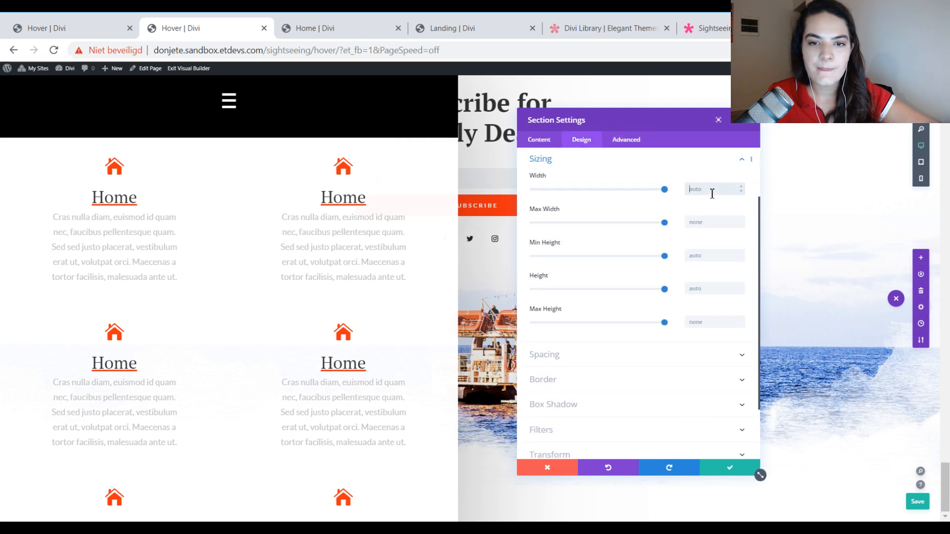
{"action": "type", "text": "100"}
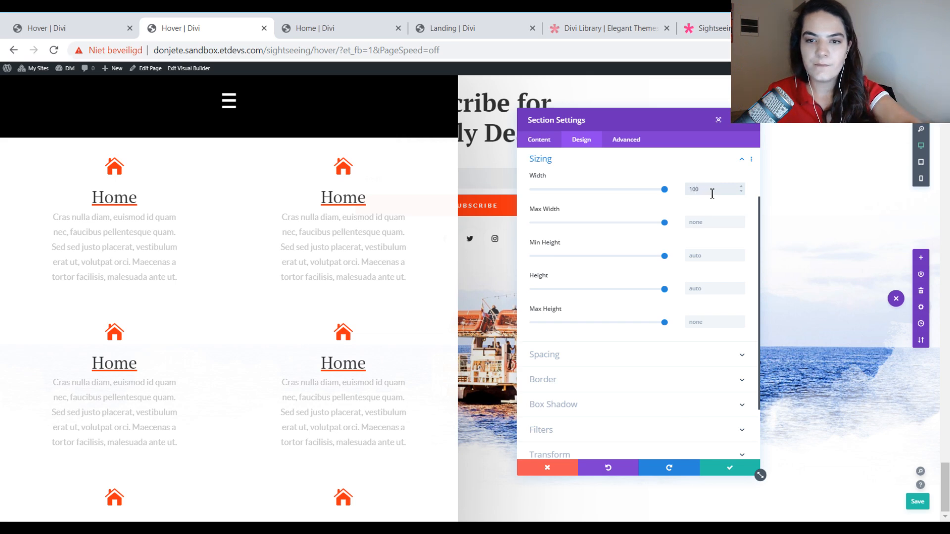
{"action": "type", "text": "px"}
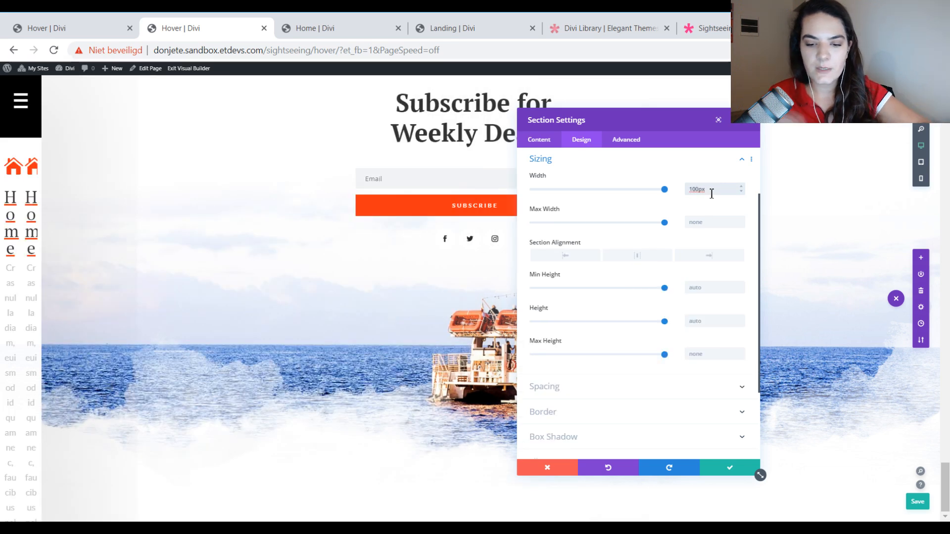
{"action": "key", "text": "BackSpace"}
{"action": "key", "text": "BackSpace"}
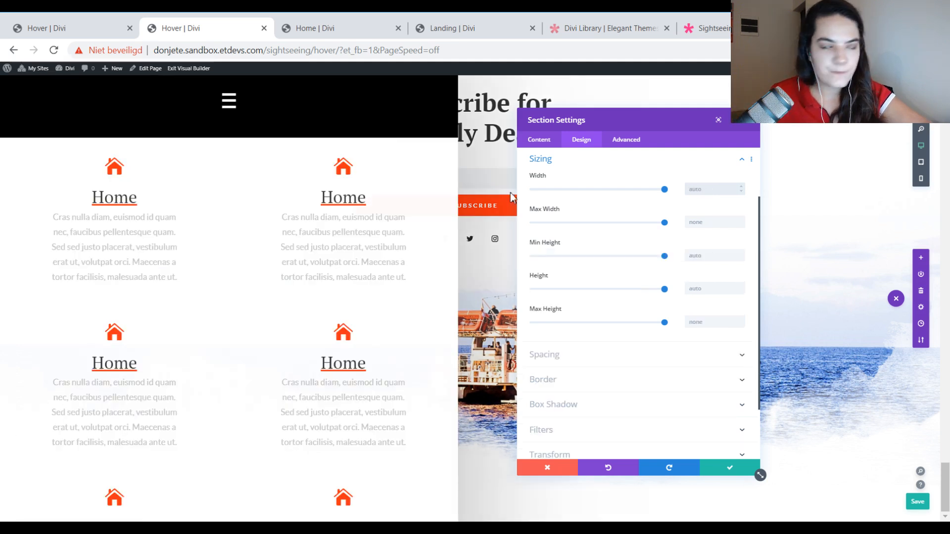
Apply the menu section's settings and save the page
{"action": "left_click", "coordinate": [719, 473]}
{"action": "left_click", "coordinate": [910, 507]}
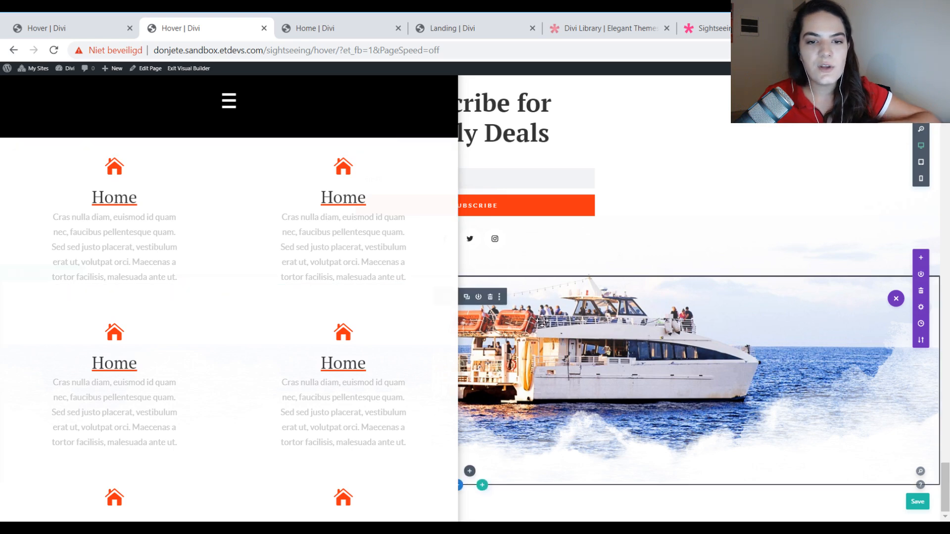
Check how the finished menu expands and collapses on the Home and Landing pages, and return to the Hover page being edited
{"action": "left_click", "coordinate": [360, 29]}
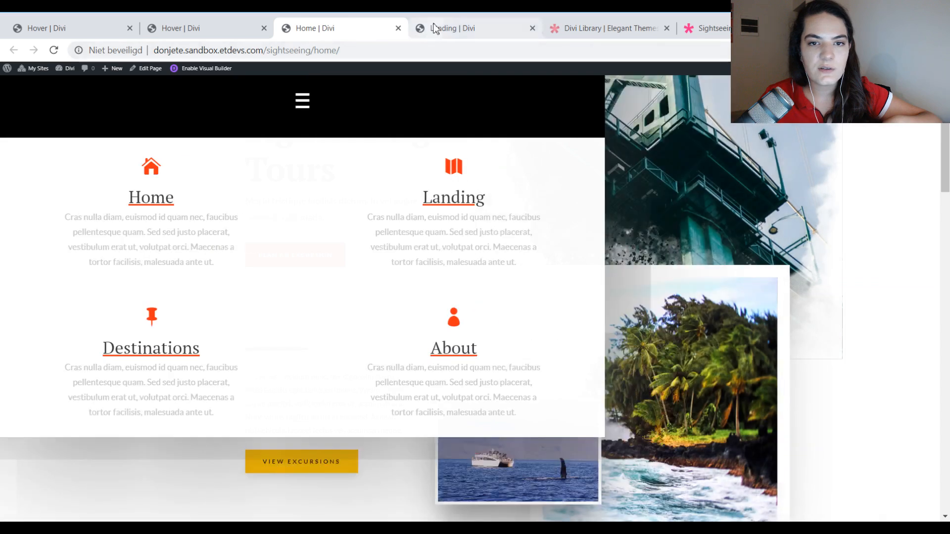
{"action": "left_click", "coordinate": [451, 28]}
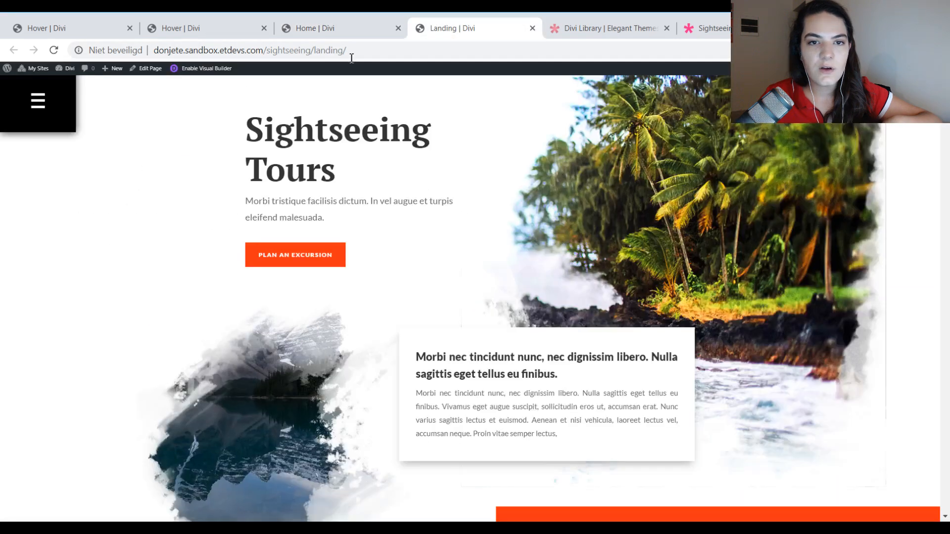
{"action": "left_click", "coordinate": [48, 97]}
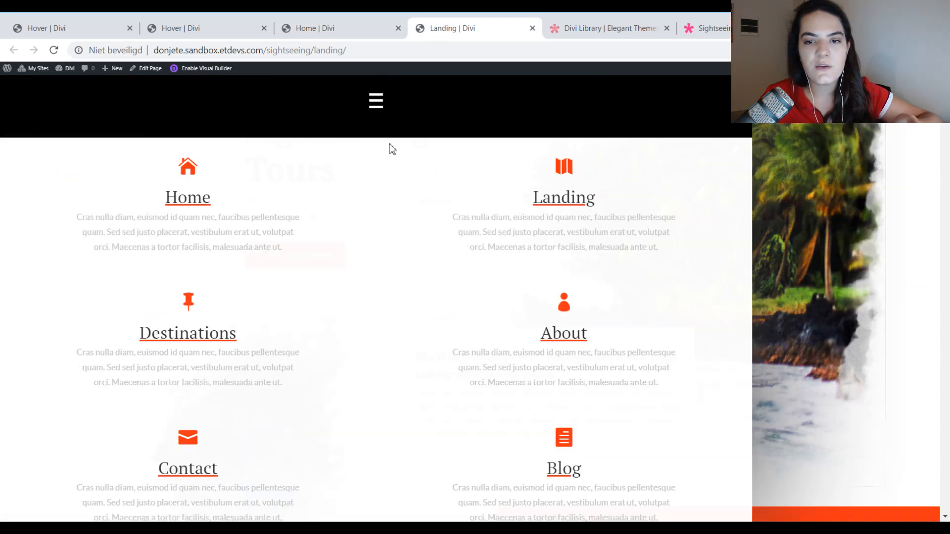
{"action": "left_click", "coordinate": [379, 114]}
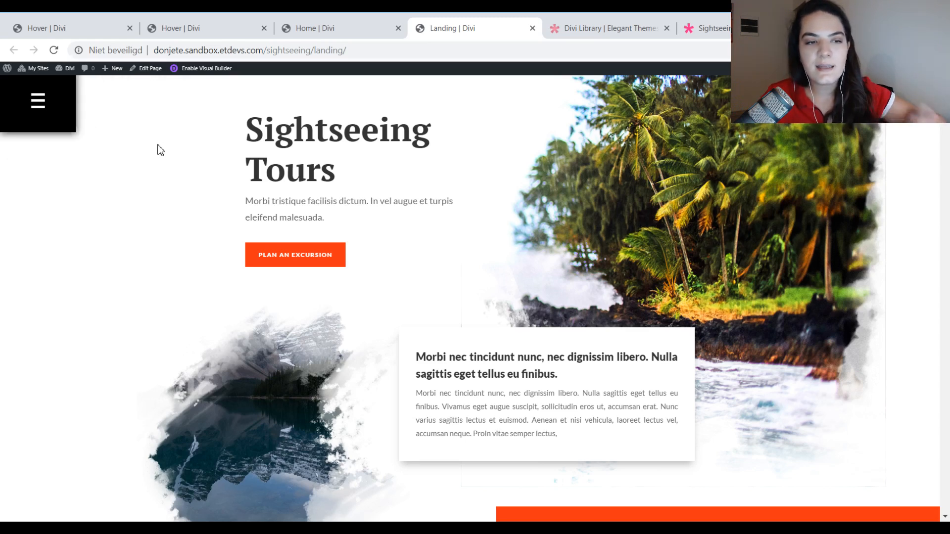
{"action": "left_click", "coordinate": [61, 107]}
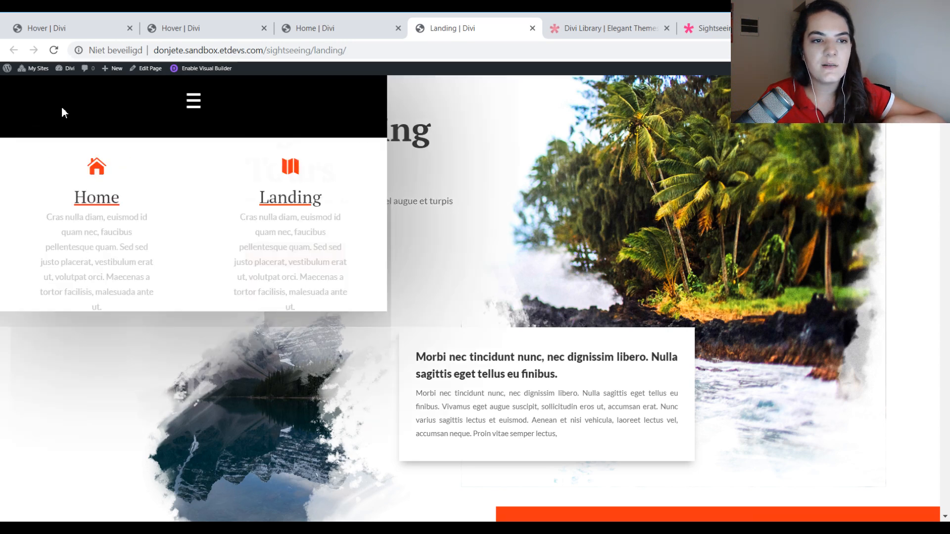
{"action": "key", "text": "ctrl+shift+Tab"}
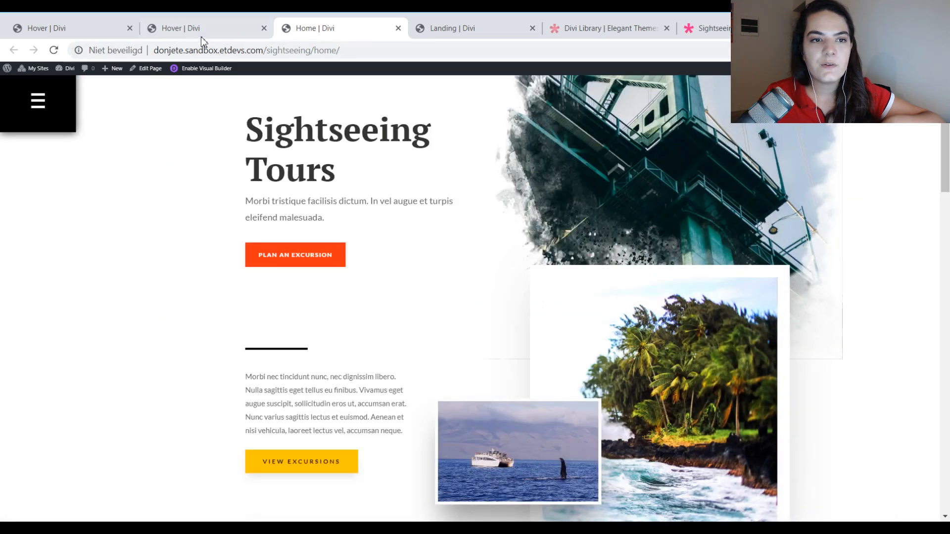
{"action": "left_click", "coordinate": [199, 34]}
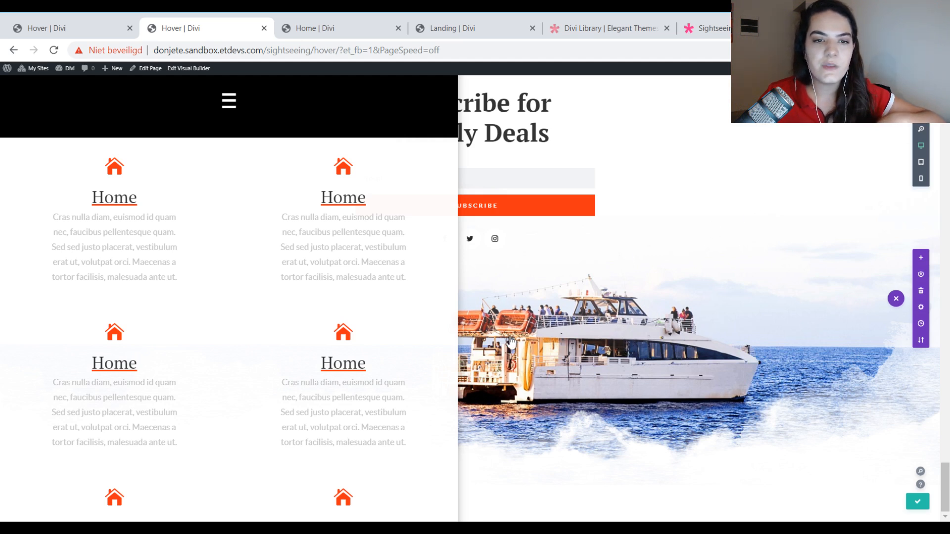
In wireframe view, paste the copied sizing styles (8vw width, 7.4vw height) onto the menu section, and return to desktop view
{"action": "key", "text": "ctrl+shift+w"}
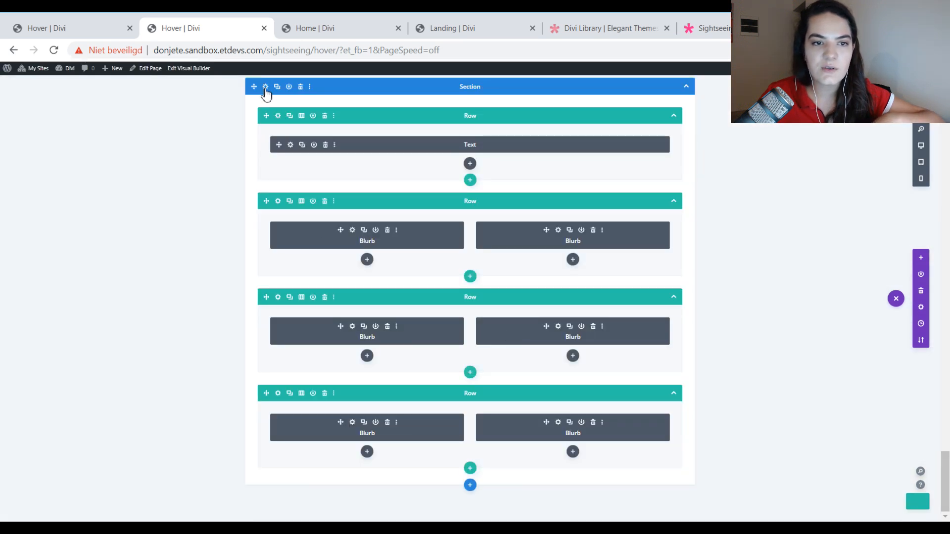
{"action": "left_click", "coordinate": [265, 87]}
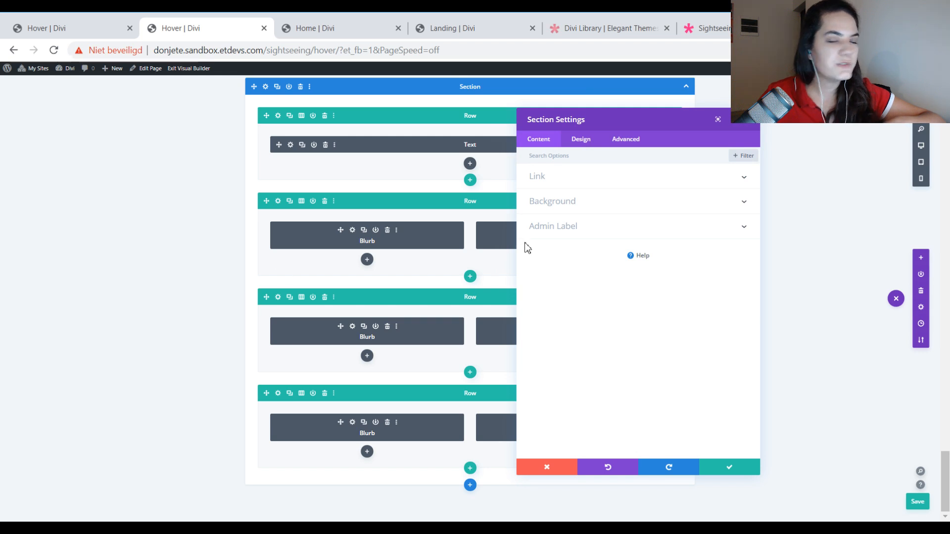
{"action": "left_click", "coordinate": [588, 146]}
{"action": "left_click", "coordinate": [558, 227]}
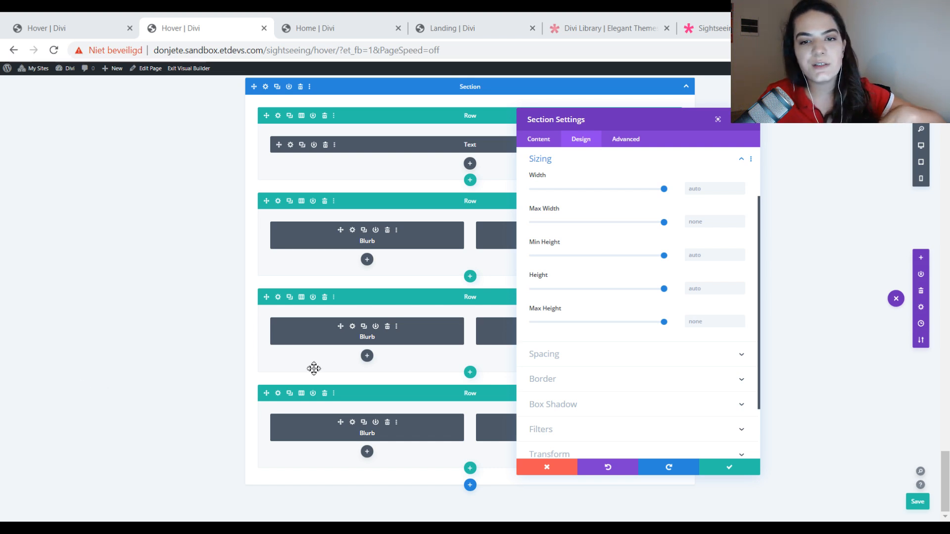
{"action": "right_click", "coordinate": [591, 163]}
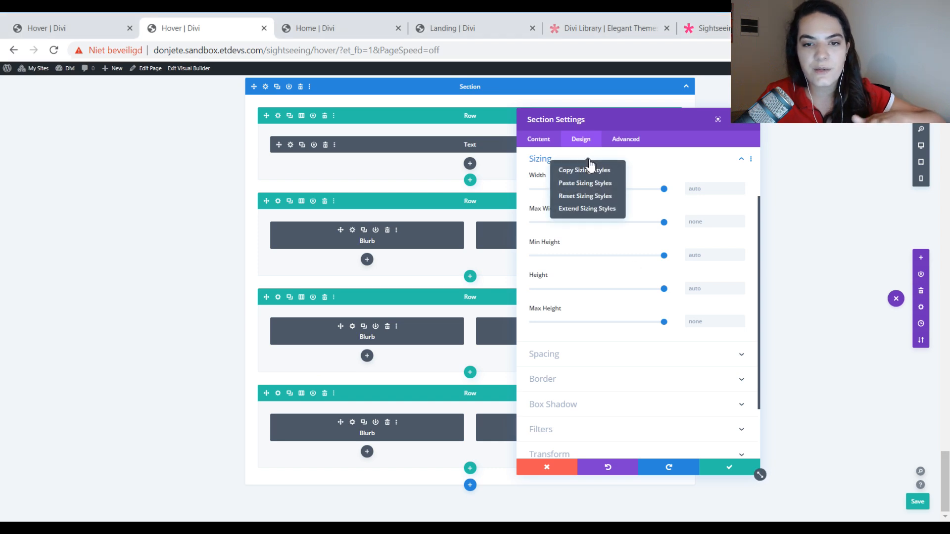
{"action": "left_click", "coordinate": [600, 185]}
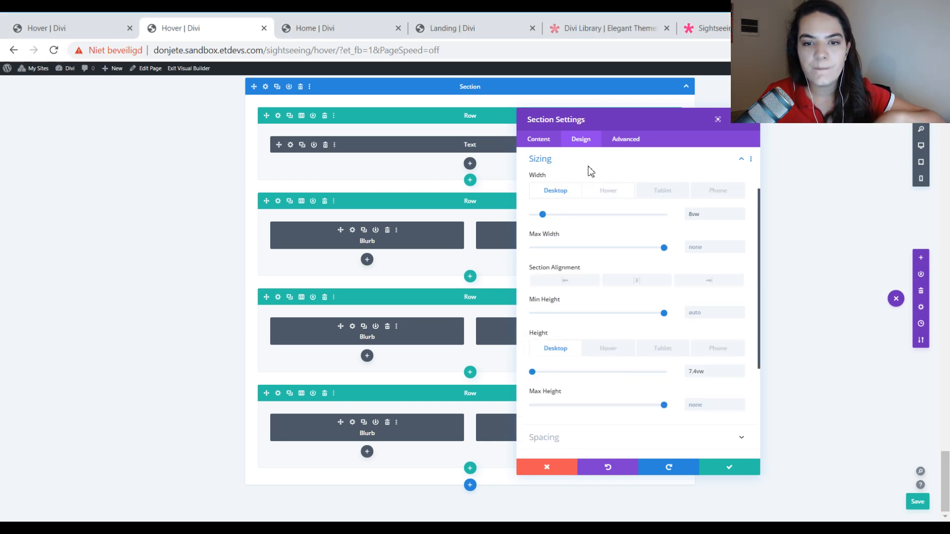
{"action": "left_click", "coordinate": [602, 158]}
{"action": "left_click", "coordinate": [557, 231]}
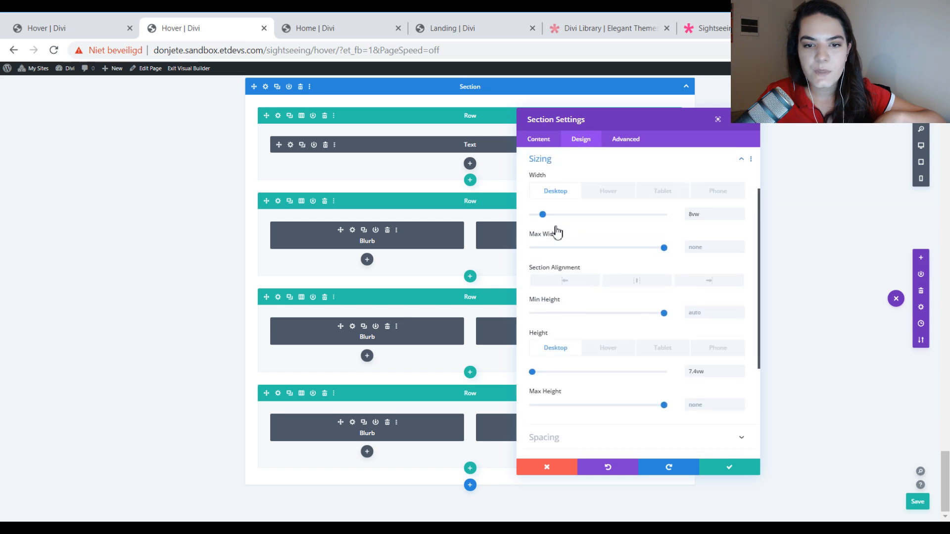
{"action": "left_click", "coordinate": [922, 147]}
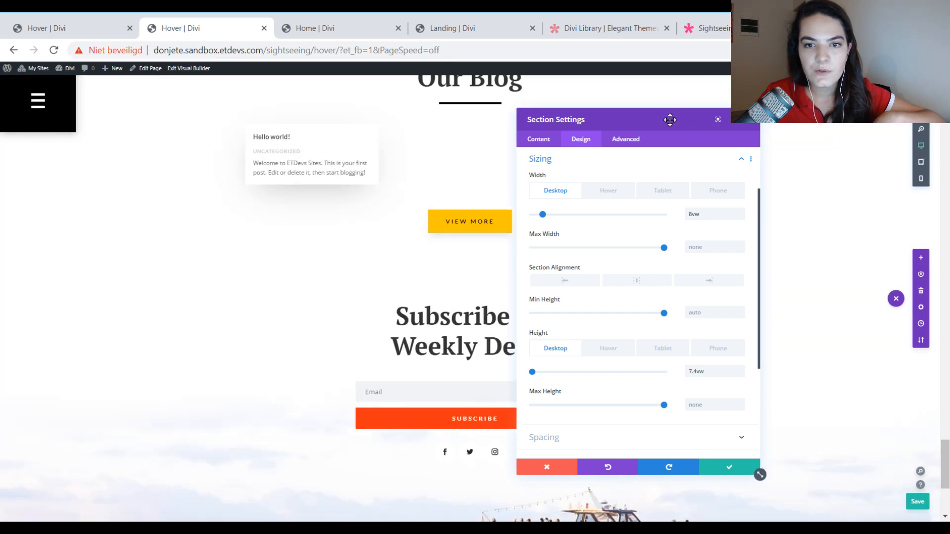
Examine the menu section's hover width and height settings with the settings window moved clear of the menu icon
{"action": "left_click_drag", "start_coordinate": [671, 119], "coordinate": [310, 115]}
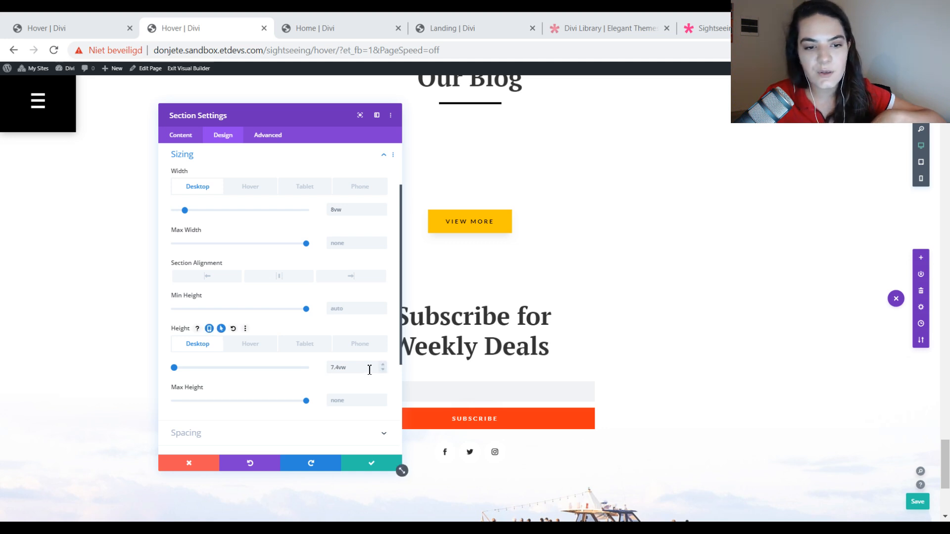
{"action": "left_click", "coordinate": [250, 187]}
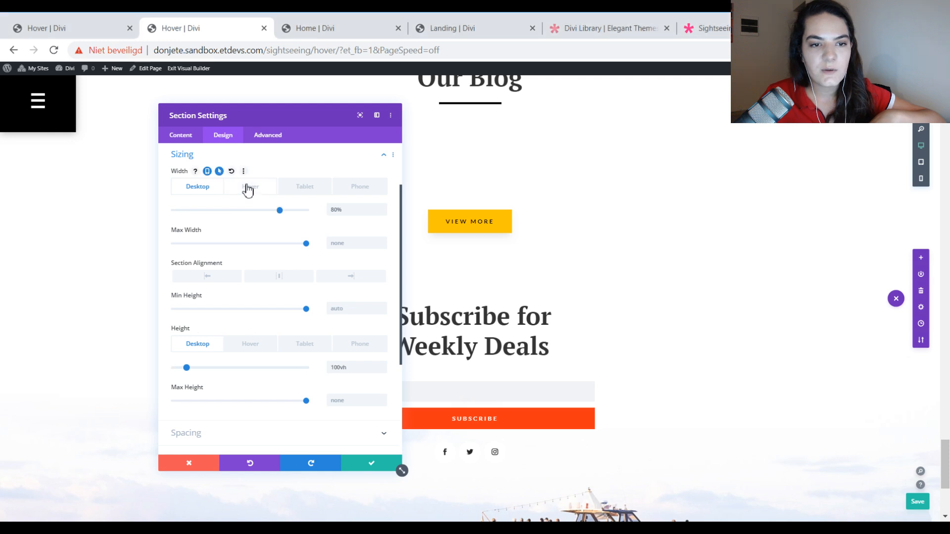
{"action": "left_click_drag", "start_coordinate": [272, 121], "coordinate": [401, 135]}
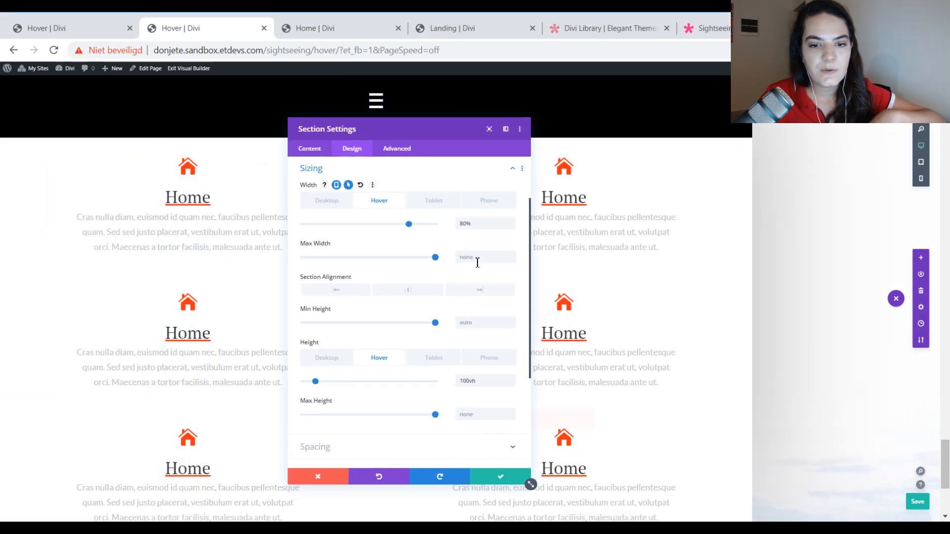
Try hover widths between 80% and 90% for the menu section, stepping the value up and down and back towards 80%
{"action": "left_click", "coordinate": [477, 224]}
{"action": "left_click", "coordinate": [512, 222]}
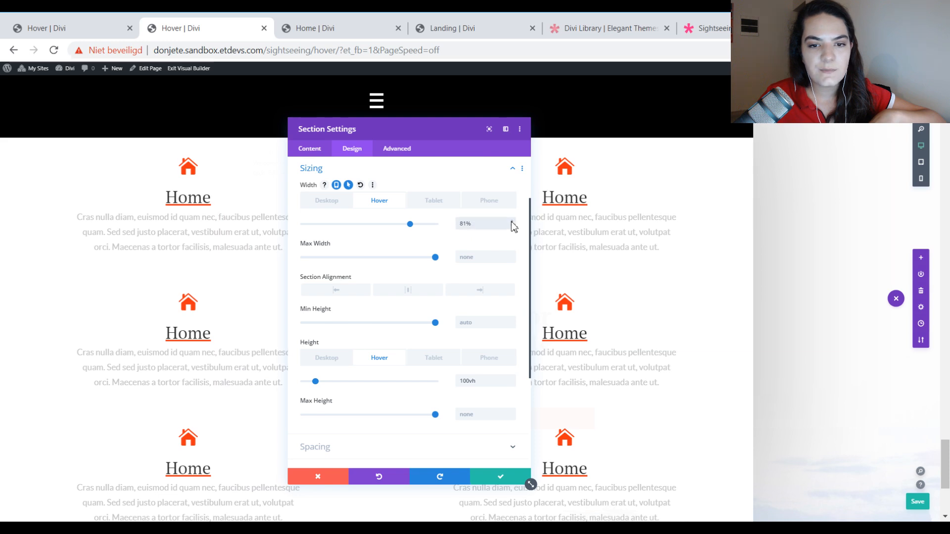
{"action": "left_click", "coordinate": [512, 222]}
{"action": "left_click", "coordinate": [511, 222]}
{"action": "left_click", "coordinate": [512, 222]}
{"action": "left_click", "coordinate": [512, 222]}
{"action": "left_click", "coordinate": [512, 222]}
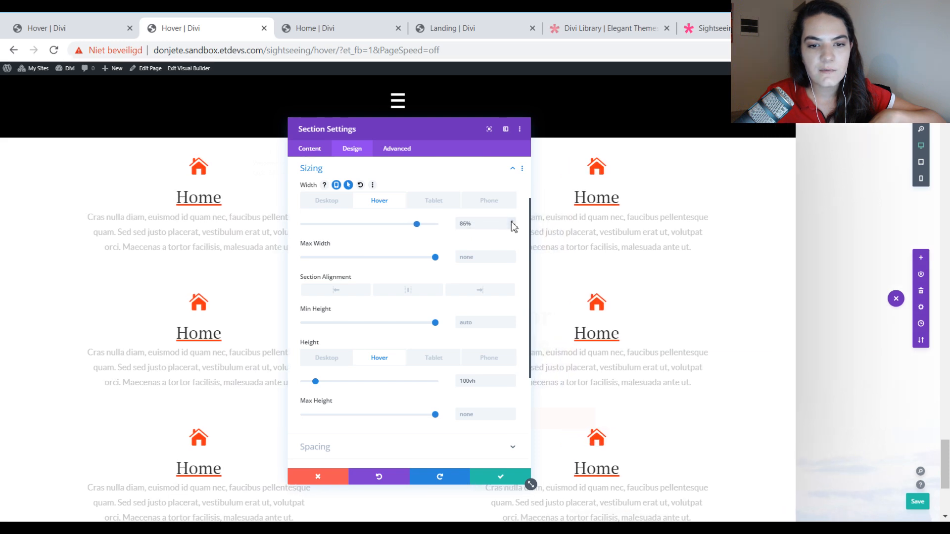
{"action": "left_click", "coordinate": [511, 222]}
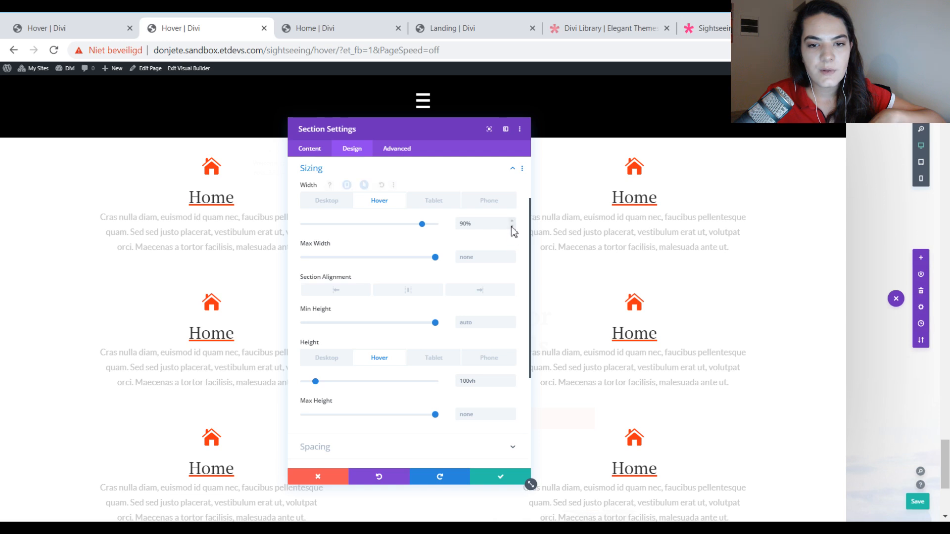
{"action": "left_click", "coordinate": [512, 222]}
{"action": "left_click", "coordinate": [512, 227]}
{"action": "left_click", "coordinate": [513, 227]}
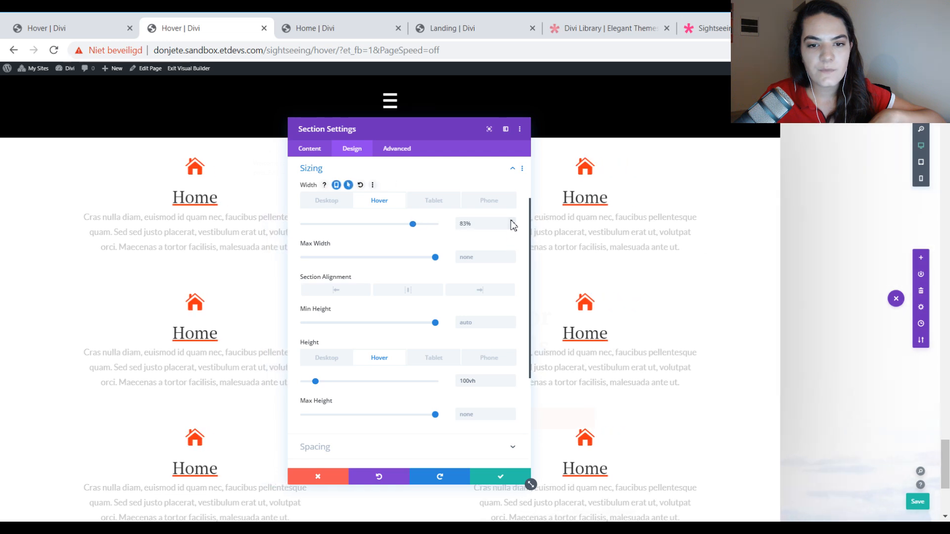
{"action": "left_click", "coordinate": [512, 222]}
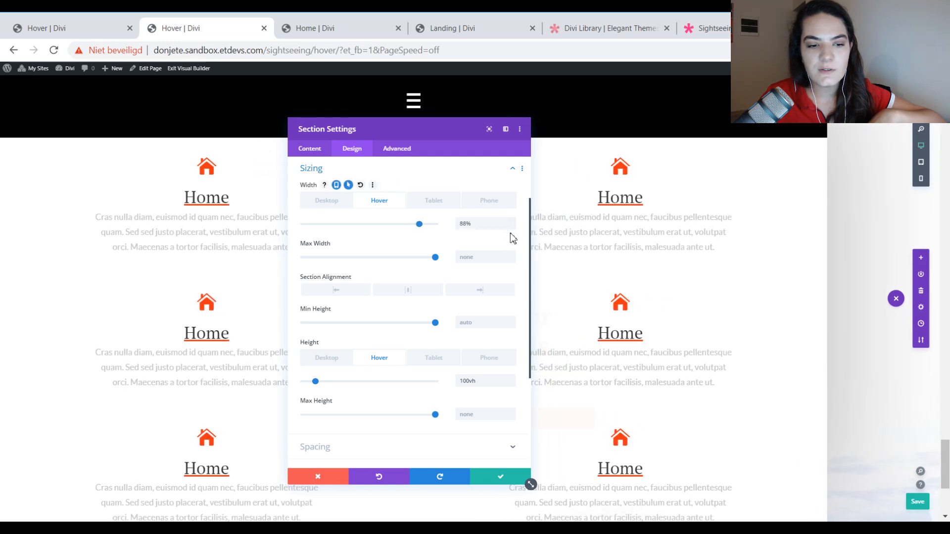
{"action": "left_click", "coordinate": [512, 228]}
{"action": "left_click", "coordinate": [511, 227]}
{"action": "left_click", "coordinate": [512, 228]}
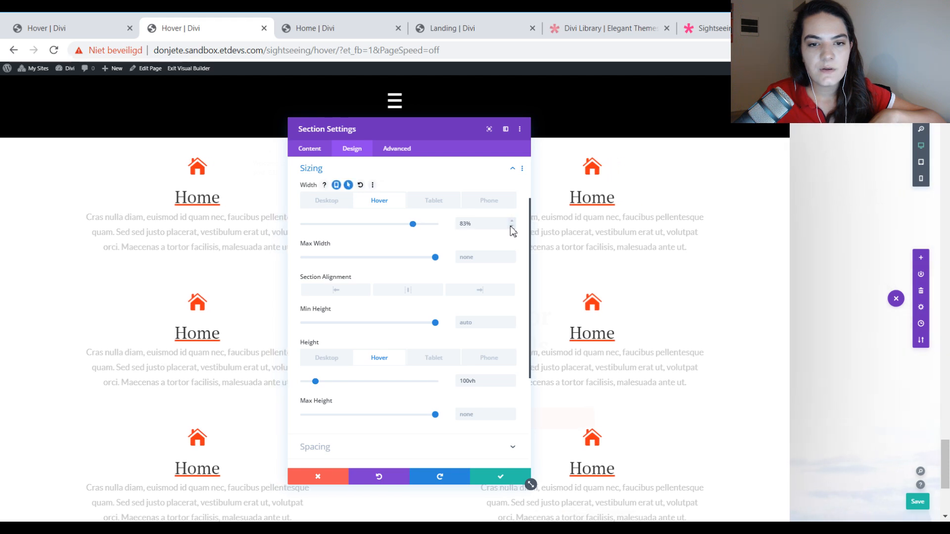
{"action": "left_click", "coordinate": [511, 227]}
{"action": "left_click", "coordinate": [511, 227]}
{"action": "left_click", "coordinate": [512, 227]}
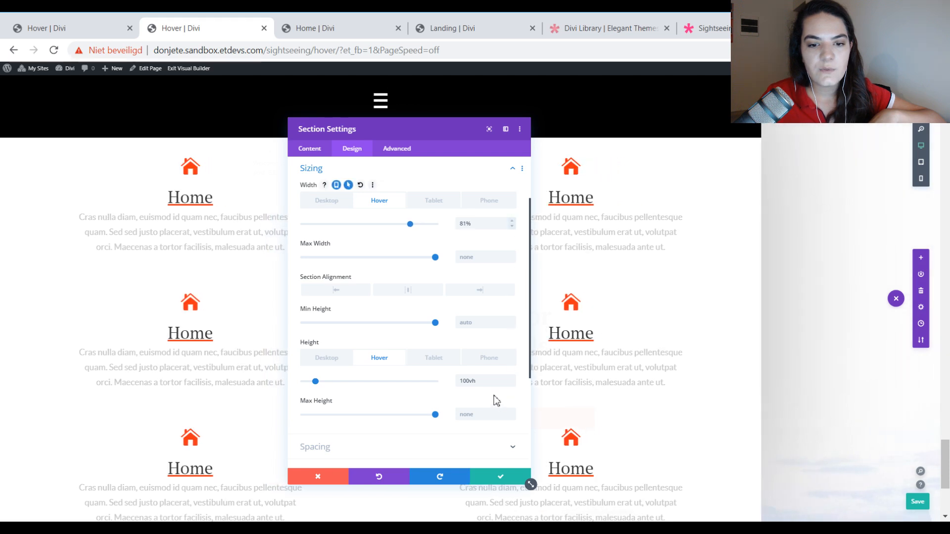
Apply the menu section's sizing settings, save the page, and test the menu icon
{"action": "left_click", "coordinate": [489, 380]}
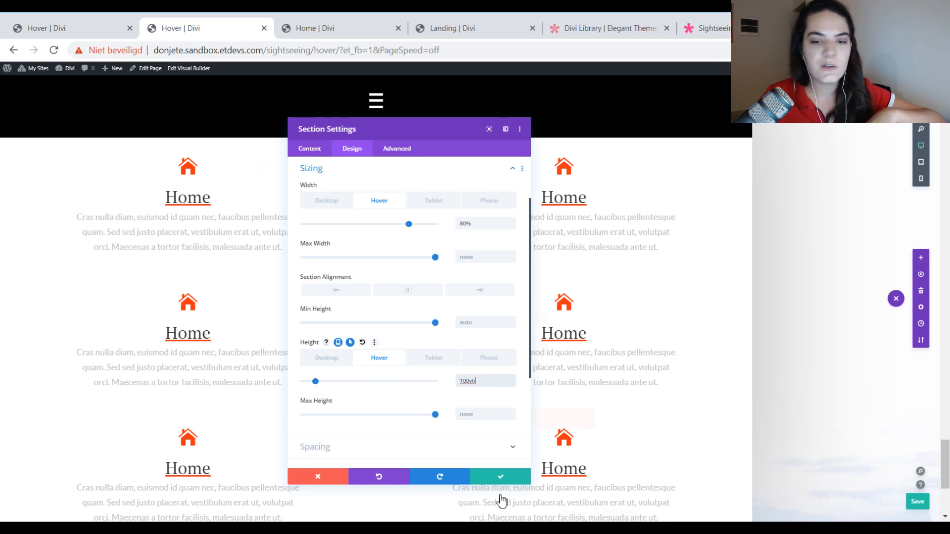
{"action": "left_click", "coordinate": [519, 478]}
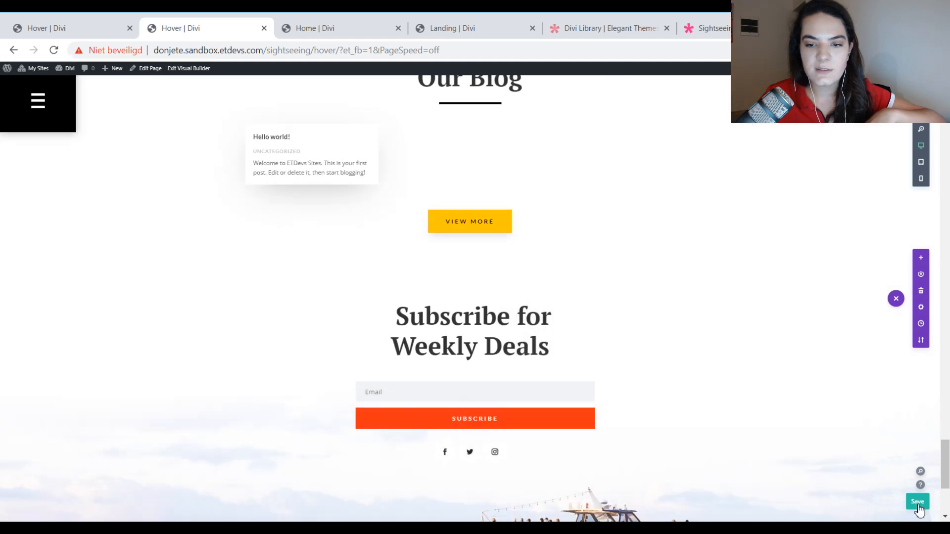
{"action": "left_click", "coordinate": [919, 510]}
{"action": "left_click", "coordinate": [38, 101]}
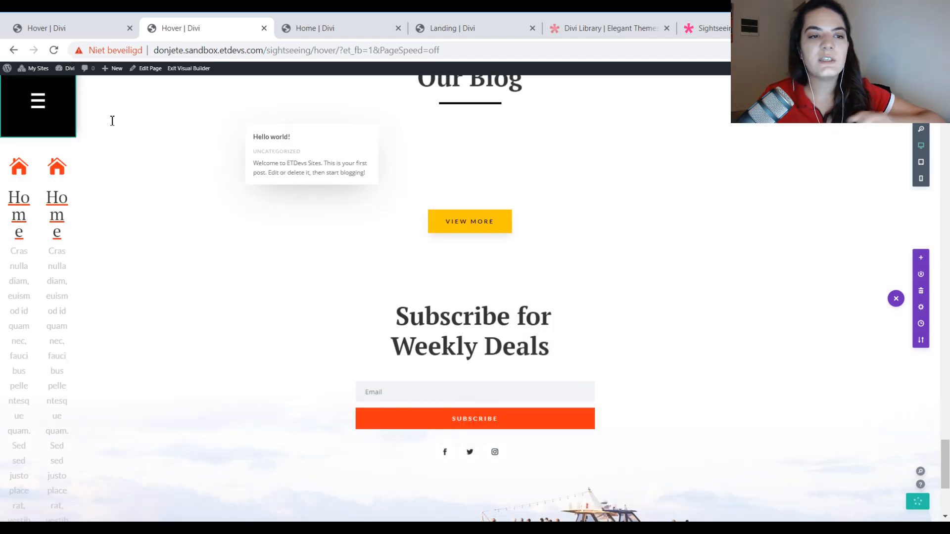
{"action": "left_click", "coordinate": [335, 32]}
{"action": "left_click", "coordinate": [230, 31]}
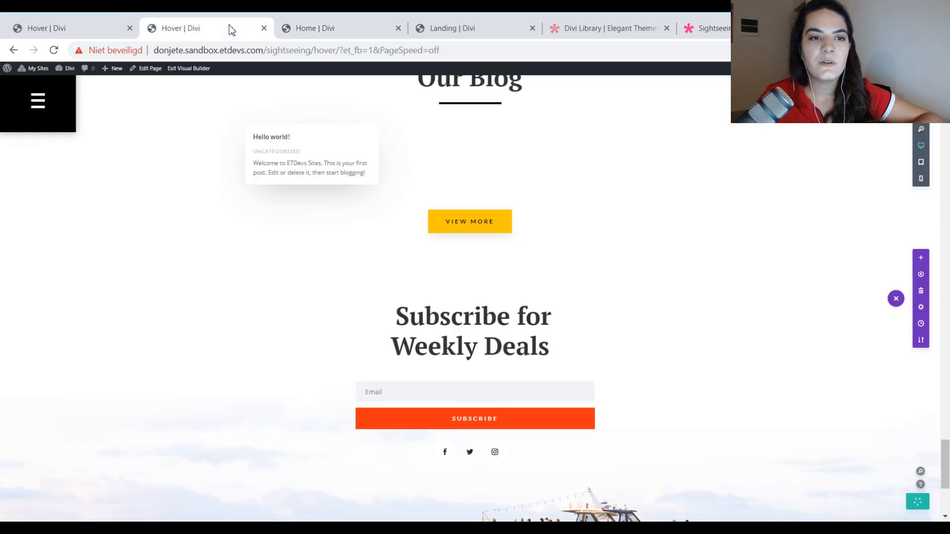
Open the published sightseeing/hover page in a new browser tab, using its address without the builder parameters
{"action": "left_click_drag", "start_coordinate": [337, 50], "coordinate": [154, 49]}
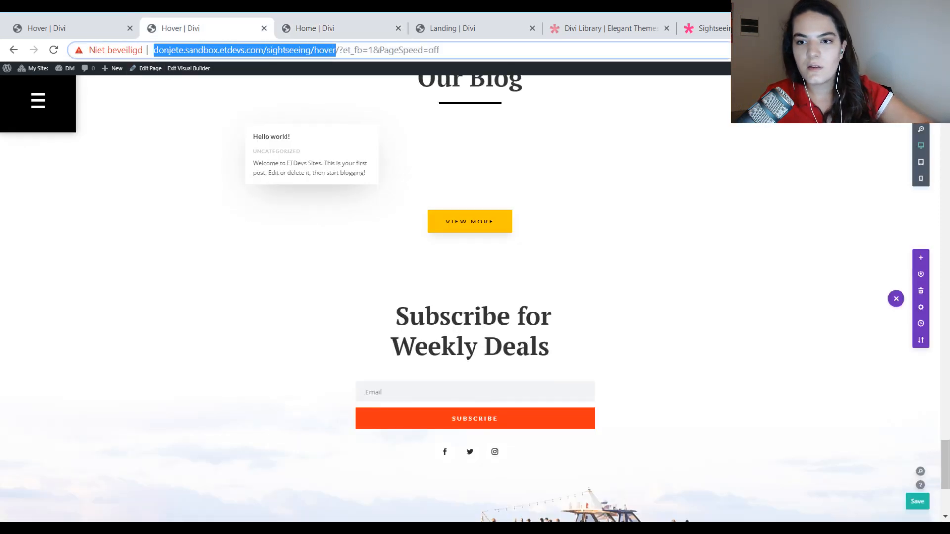
{"action": "key", "text": "ctrl+c"}
{"action": "key", "text": "ctrl+t"}
{"action": "key", "text": "ctrl+v"}
{"action": "key", "text": "Return"}
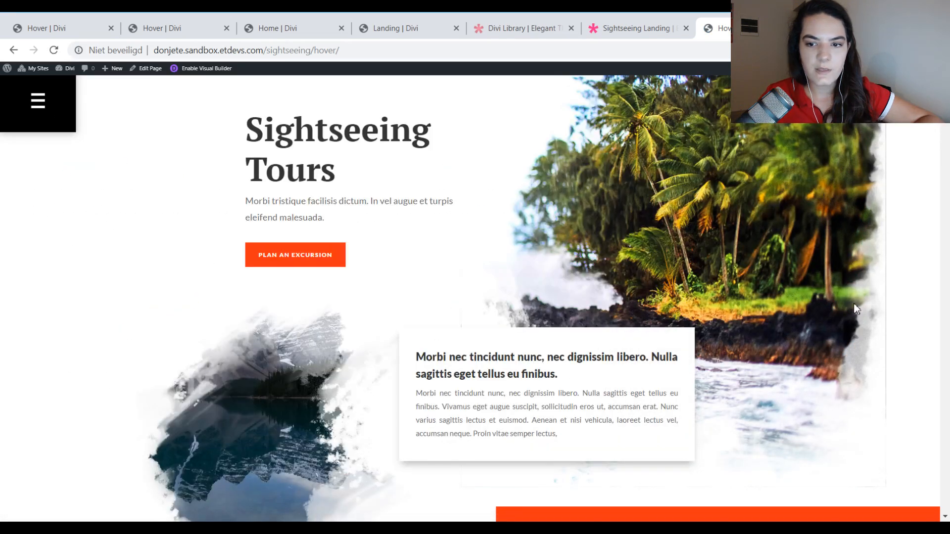
Check in the phone-size device preview how the Hover page's menu expands and collapses, and close the developer tools
{"action": "key", "text": "ctrl+shift+i"}
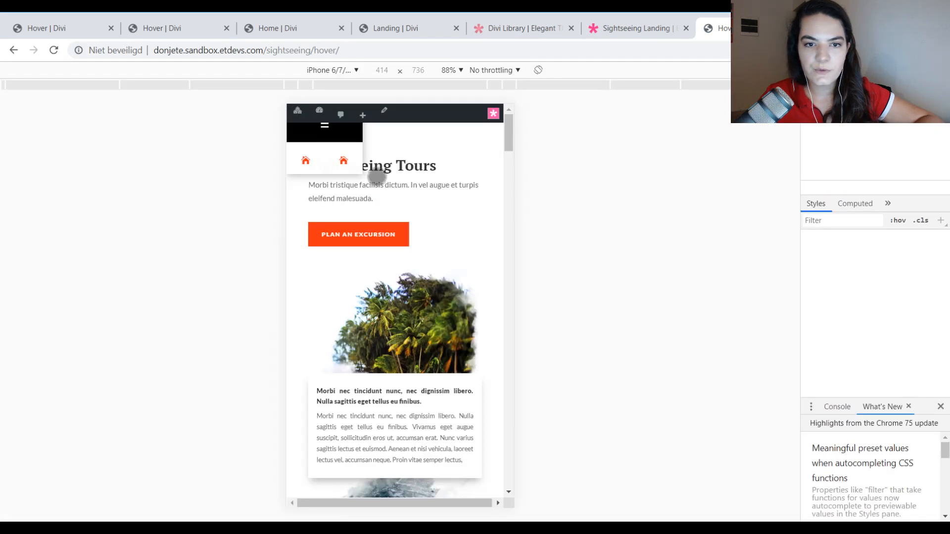
{"action": "scroll", "coordinate": [355, 165], "scroll_direction": "down", "scroll_amount": 8}
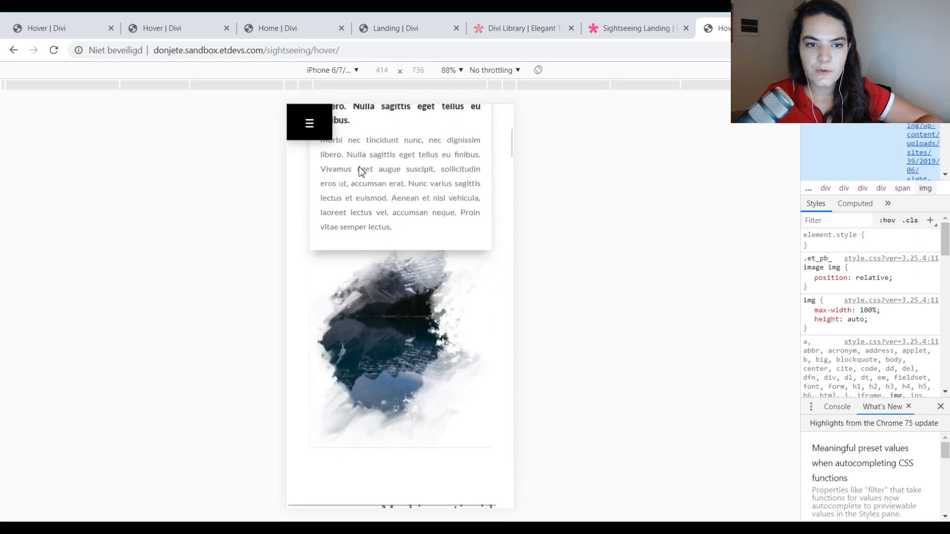
{"action": "left_click", "coordinate": [316, 127]}
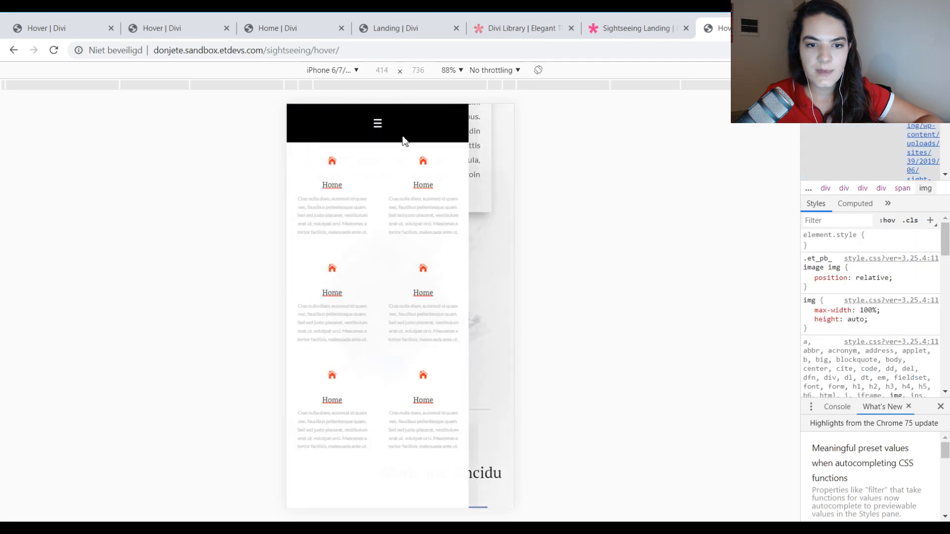
{"action": "left_click", "coordinate": [505, 157]}
{"action": "key", "text": "F12"}
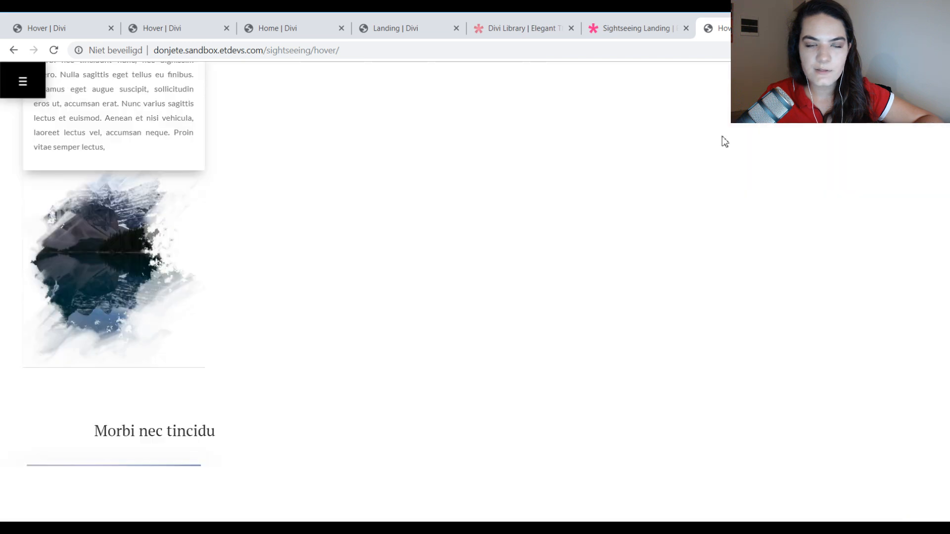
Compare the menus on the Home and Landing pages, and return to the Hover page in the Visual Builder
{"action": "left_click", "coordinate": [282, 32]}
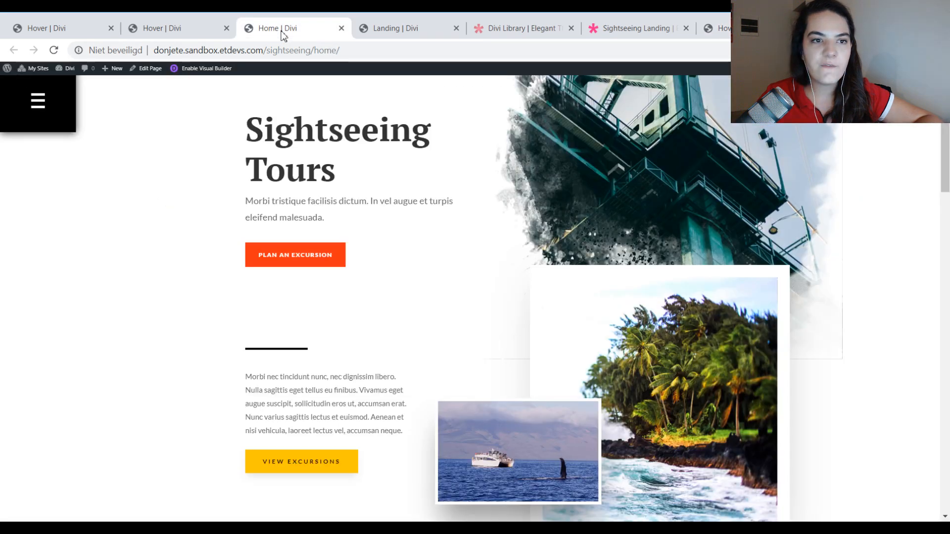
{"action": "left_click", "coordinate": [187, 30]}
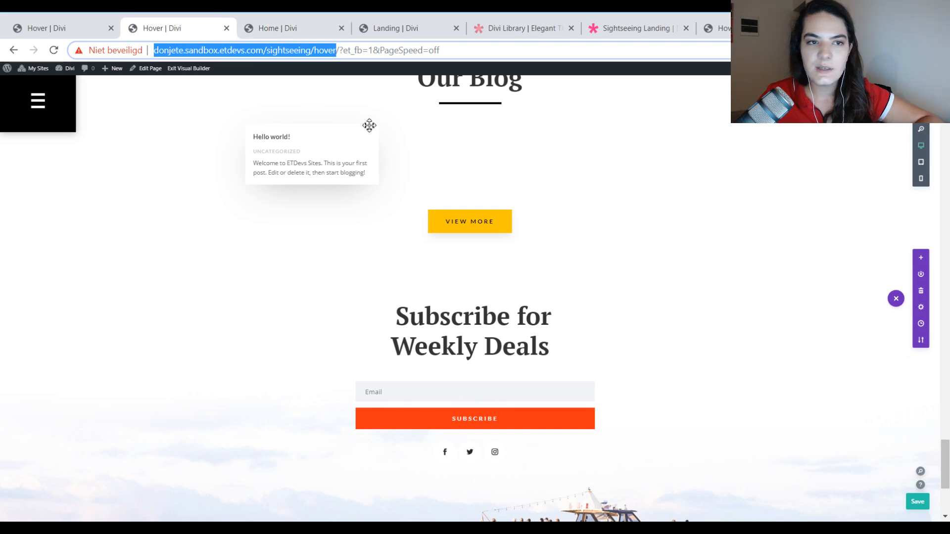
{"action": "left_click", "coordinate": [683, 151]}
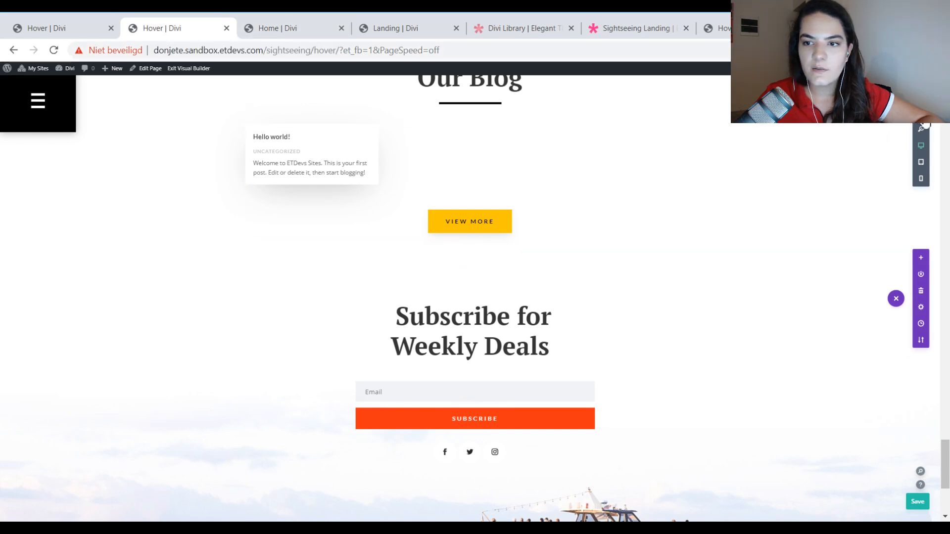
{"action": "left_click", "coordinate": [410, 32]}
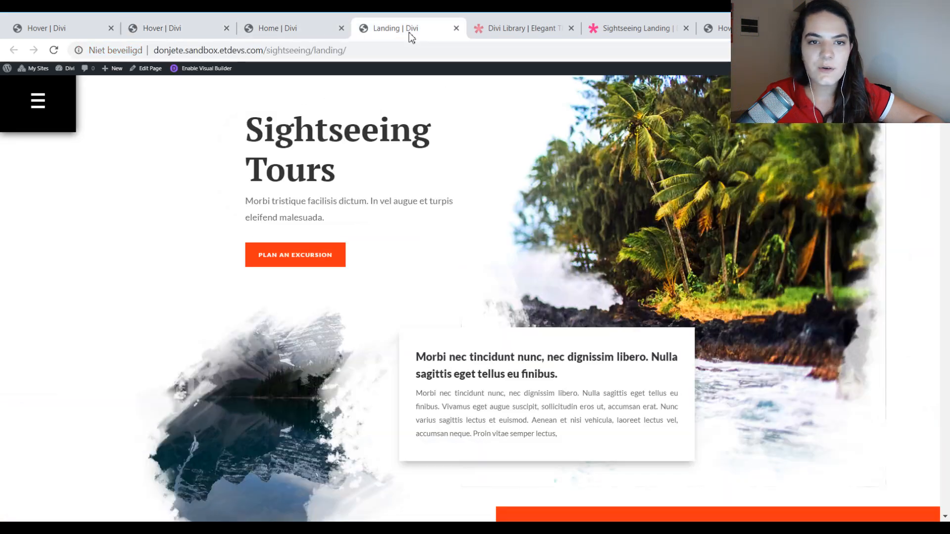
{"action": "left_click", "coordinate": [49, 112]}
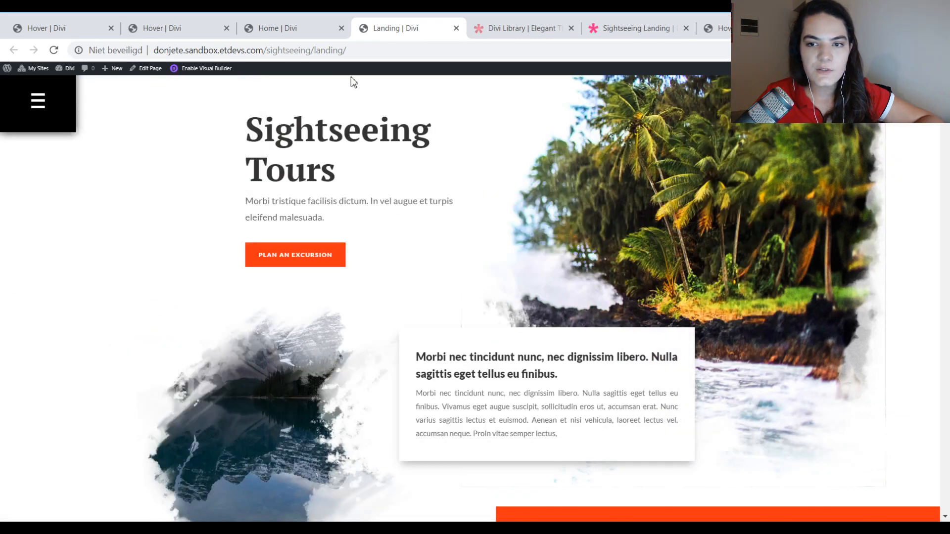
{"action": "left_click", "coordinate": [148, 28]}
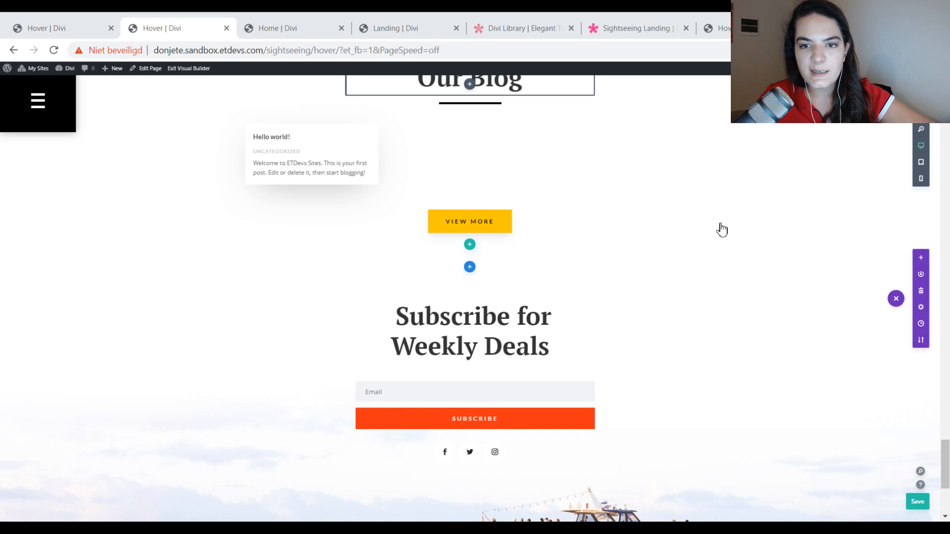
In wireframe view, reset the menu section's sizing styles and close the section settings
{"action": "key", "text": "ctrl+shift+w"}
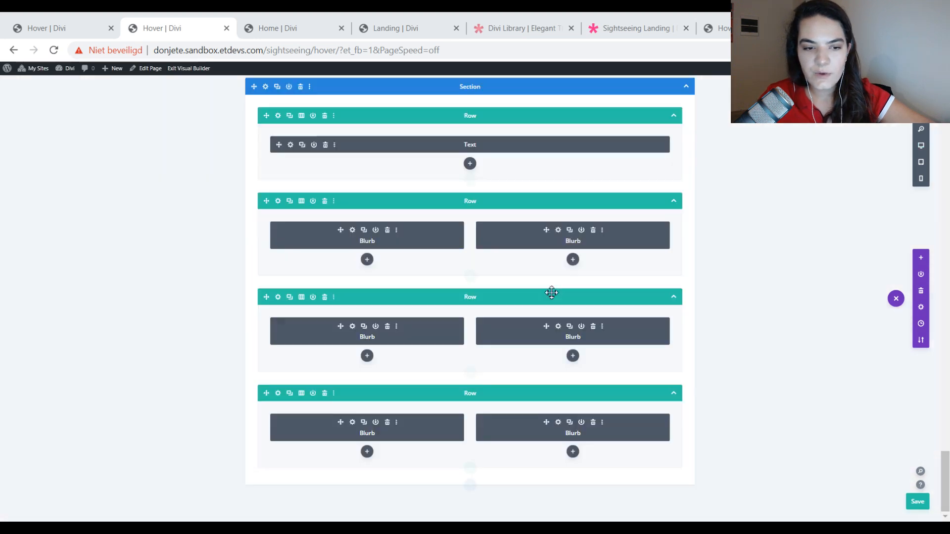
{"action": "left_click", "coordinate": [265, 87]}
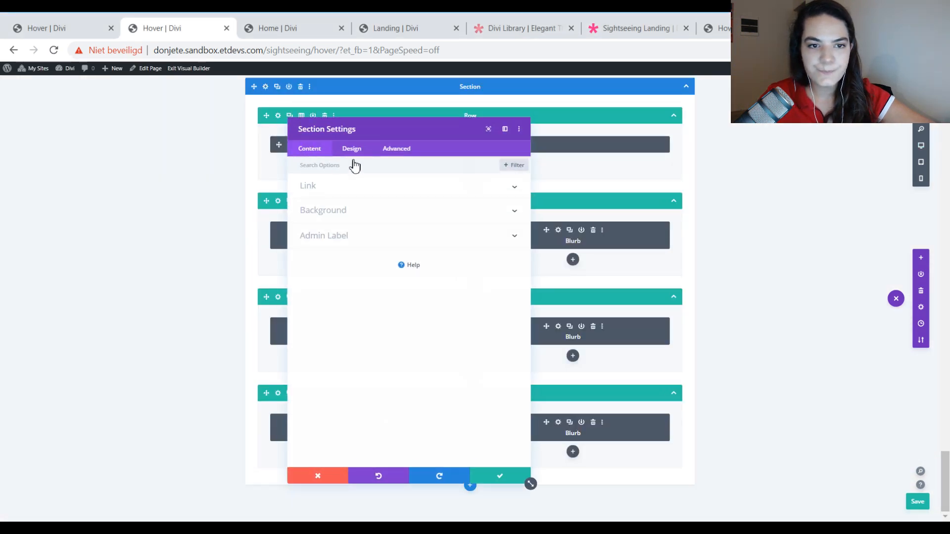
{"action": "left_click", "coordinate": [352, 149]}
{"action": "left_click", "coordinate": [330, 237]}
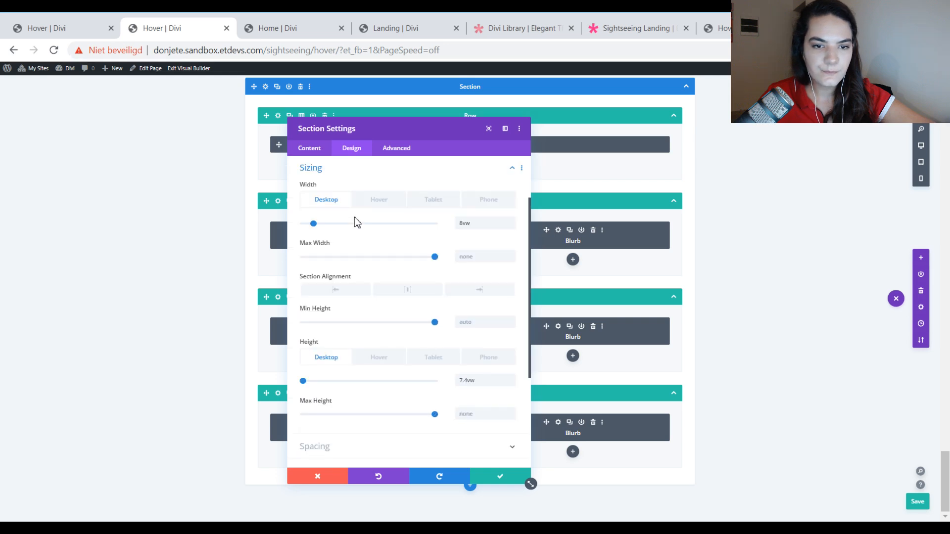
{"action": "right_click", "coordinate": [359, 170]}
{"action": "left_click", "coordinate": [358, 197]}
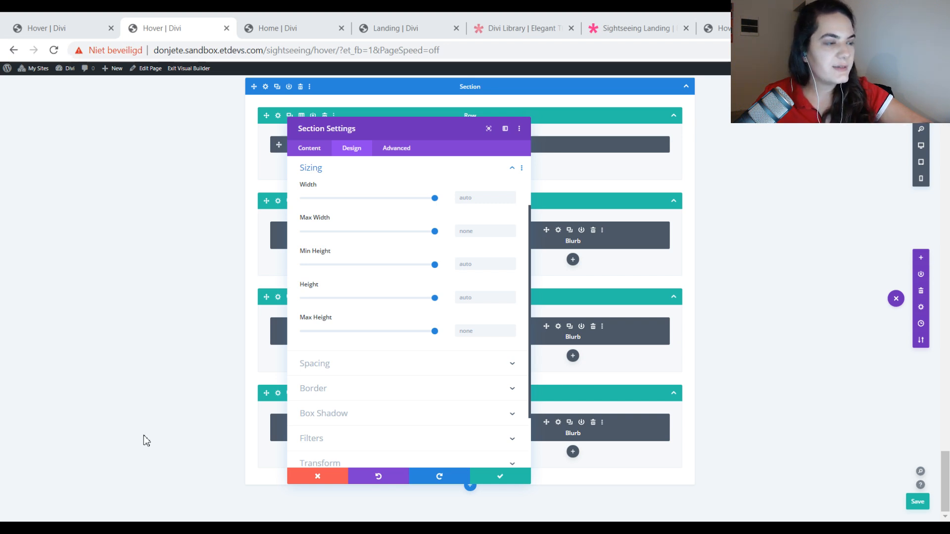
{"action": "left_click", "coordinate": [317, 477]}
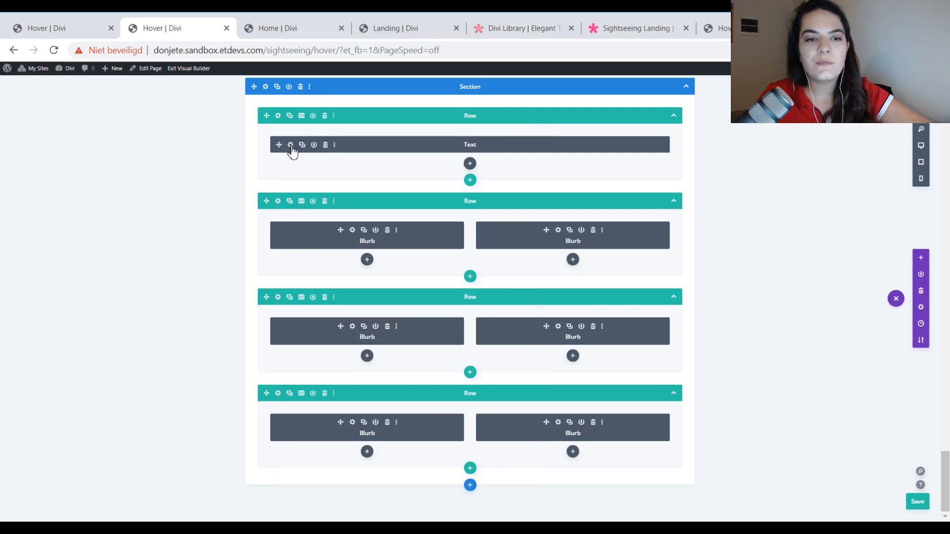
Give the menu icon's text module the CSS class fullwidth-open, apply the change and save the page
{"action": "left_click", "coordinate": [291, 145]}
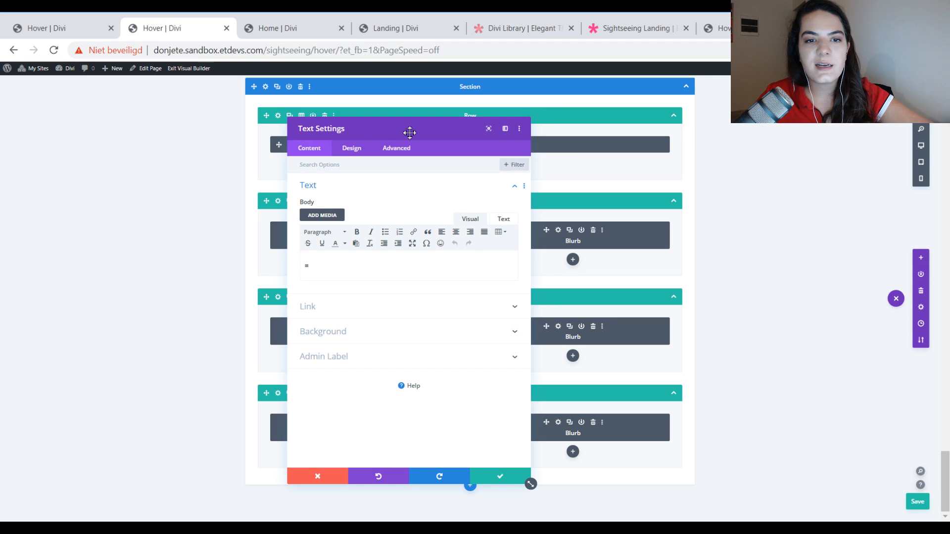
{"action": "left_click_drag", "start_coordinate": [407, 134], "coordinate": [529, 138]}
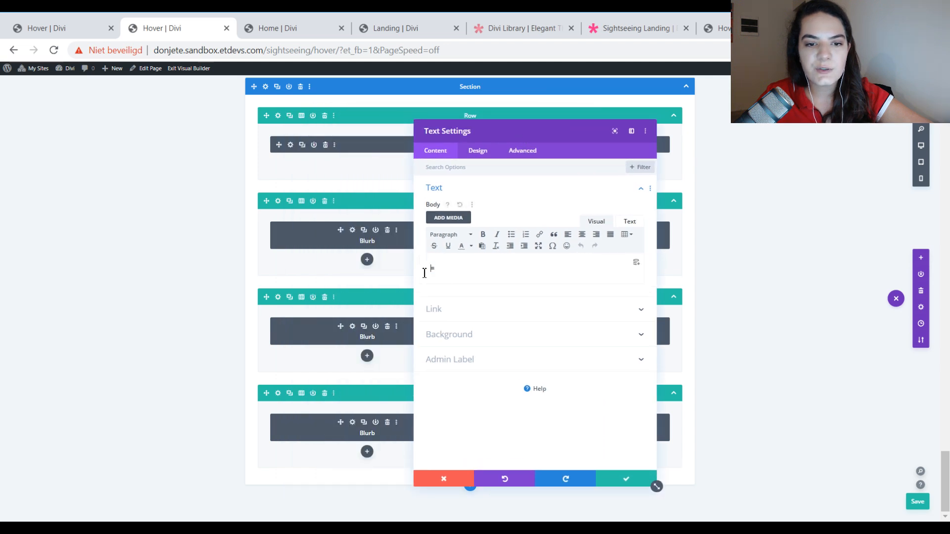
{"action": "left_click", "coordinate": [522, 150]}
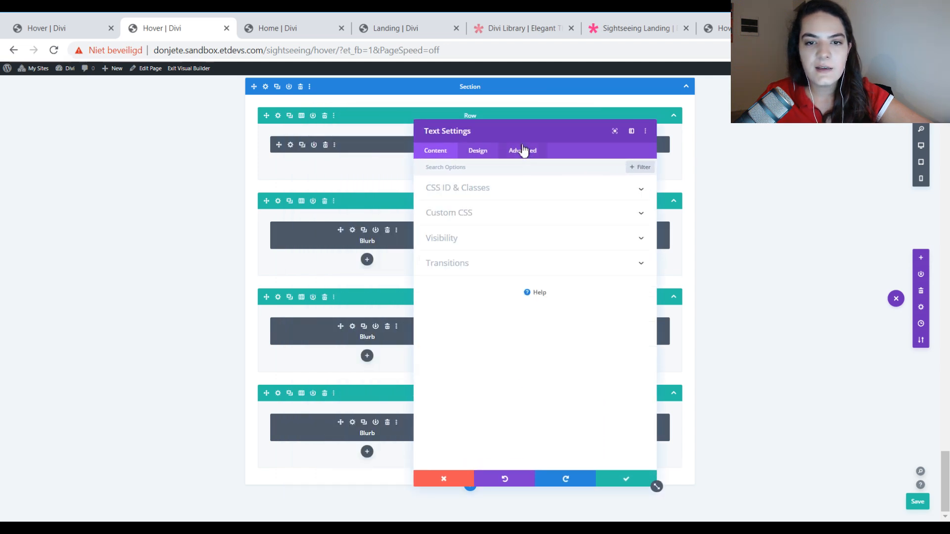
{"action": "left_click", "coordinate": [472, 193]}
{"action": "type", "text": "fullwidth-open"}
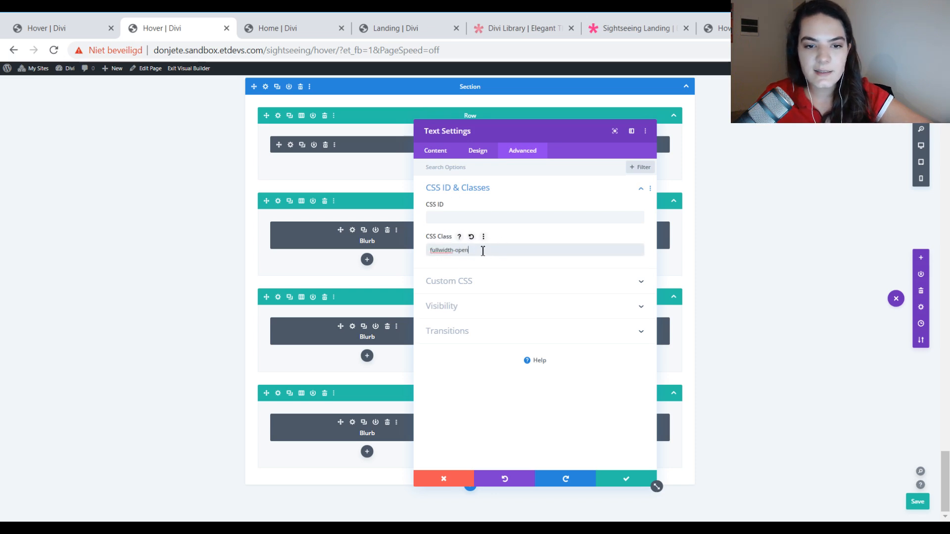
{"action": "key", "text": "Tab"}
{"action": "left_click", "coordinate": [627, 479]}
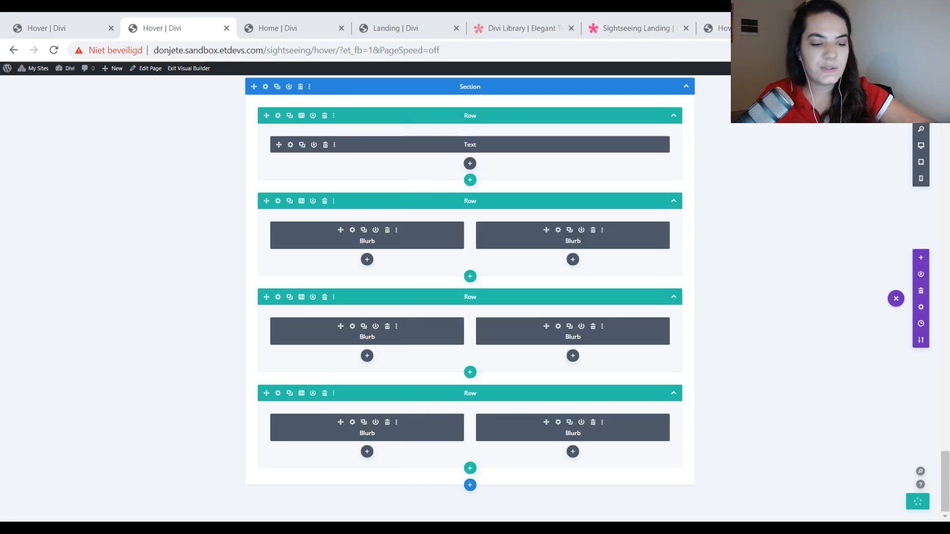
Paste the copied class name as the menu section's CSS class and apply the section settings
{"action": "left_click", "coordinate": [266, 87]}
{"action": "left_click", "coordinate": [516, 151]}
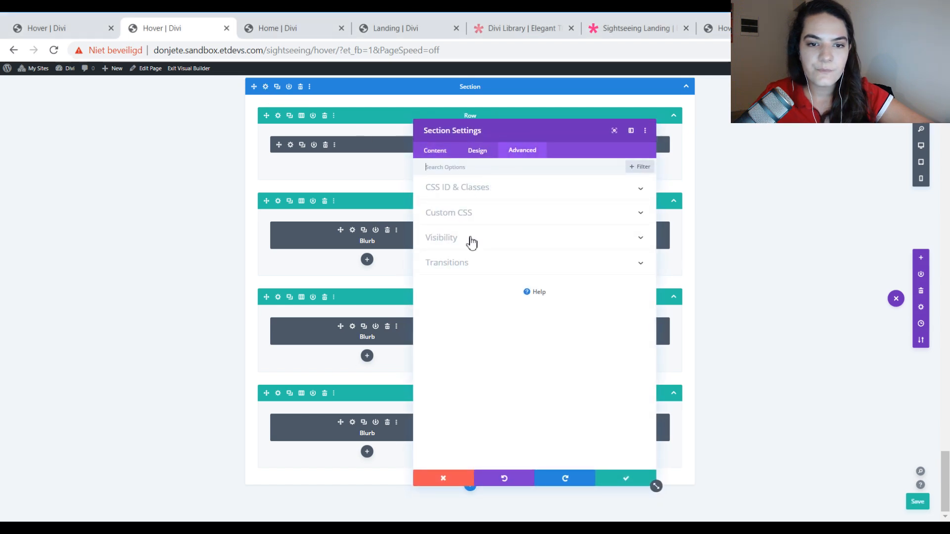
{"action": "left_click", "coordinate": [481, 192]}
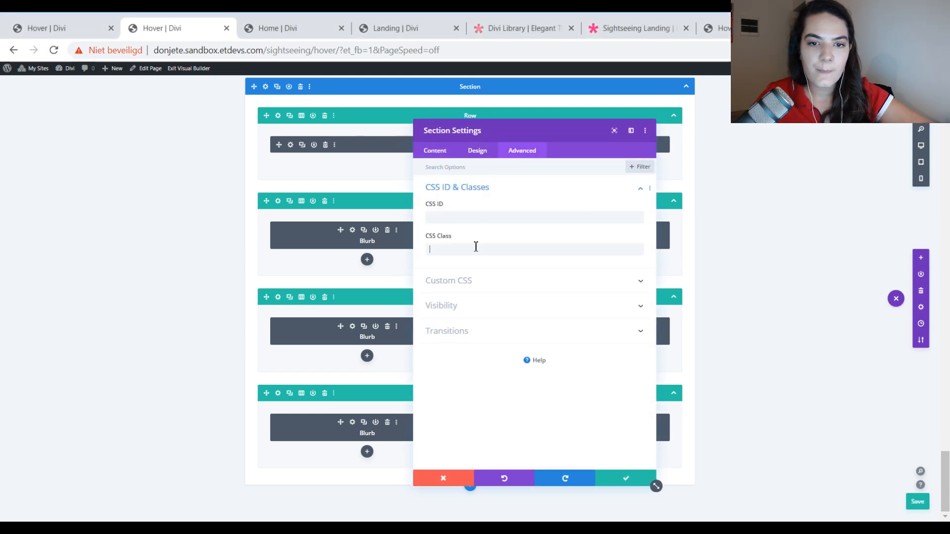
{"action": "key", "text": "ctrl+v"}
{"action": "left_click", "coordinate": [612, 479]}
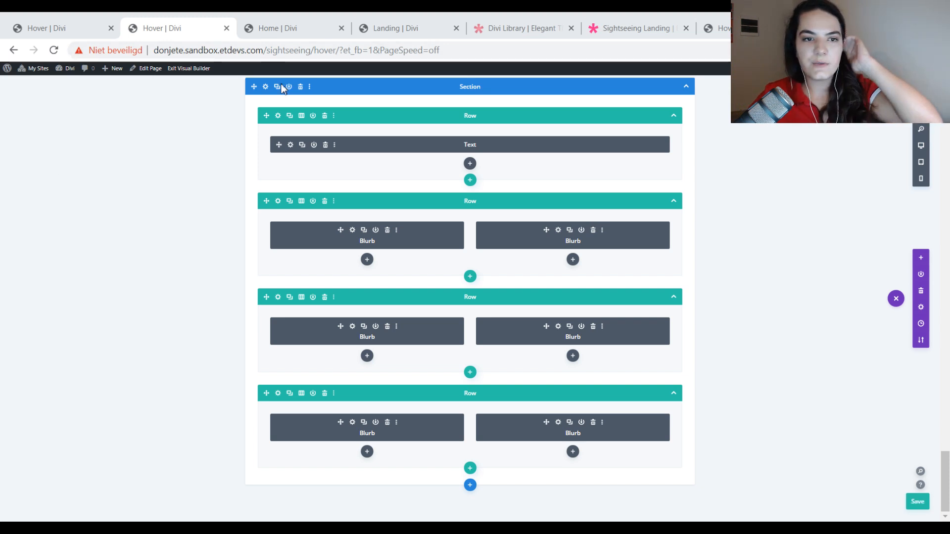
Review the menu section's width and height sizing options, and close the section settings without applying changes
{"action": "left_click", "coordinate": [266, 87]}
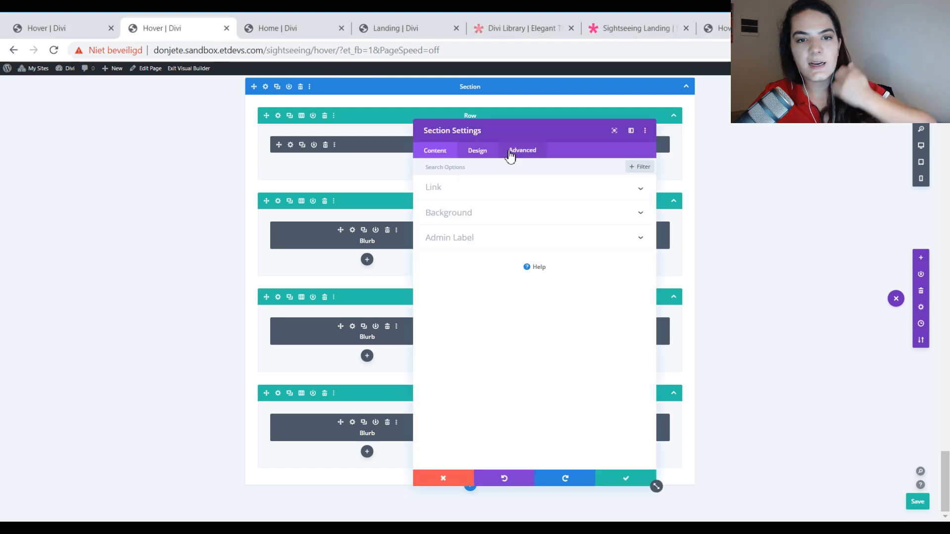
{"action": "left_click", "coordinate": [478, 151]}
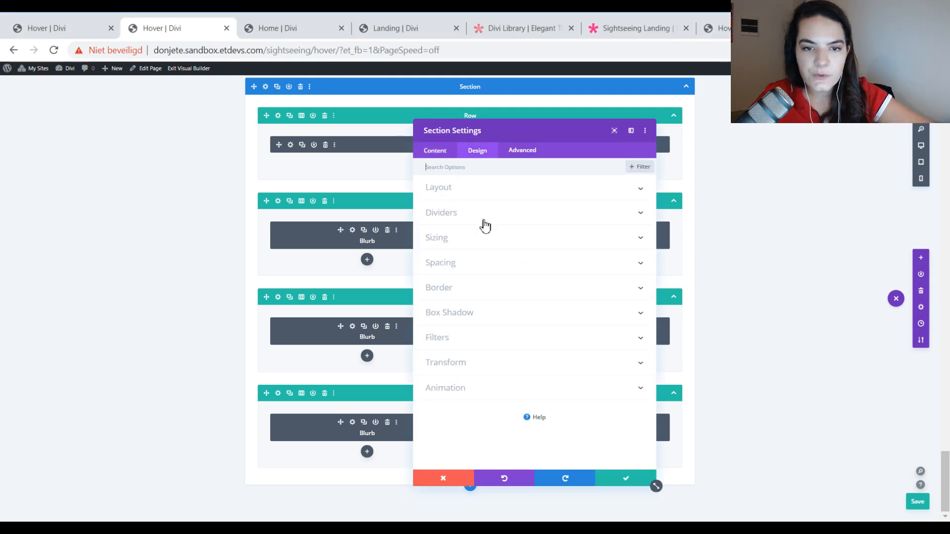
{"action": "left_click", "coordinate": [485, 234]}
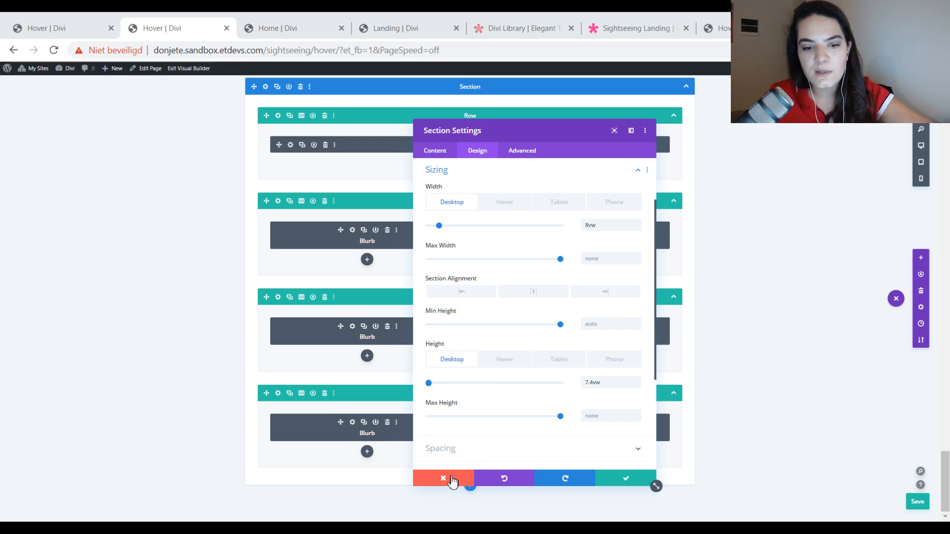
{"action": "left_click", "coordinate": [266, 87]}
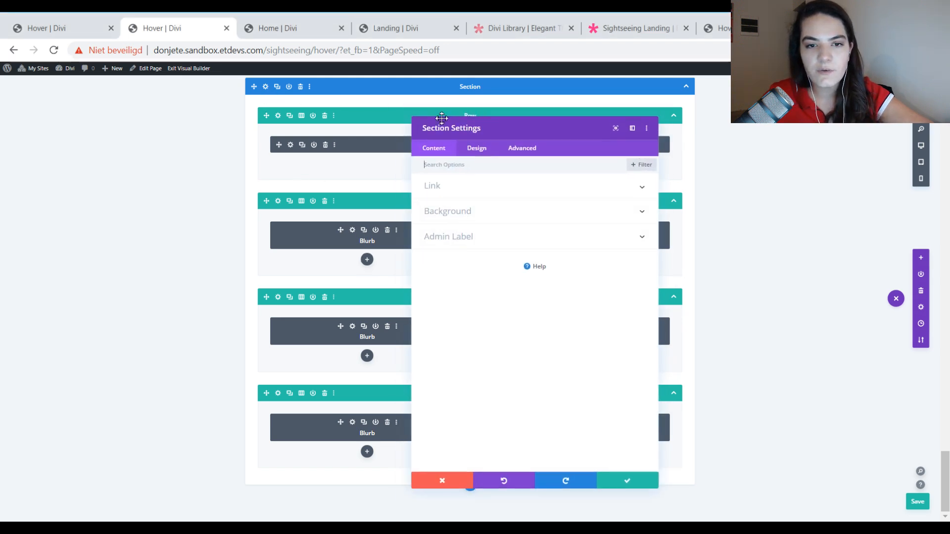
{"action": "left_click", "coordinate": [475, 151]}
{"action": "left_click", "coordinate": [468, 215]}
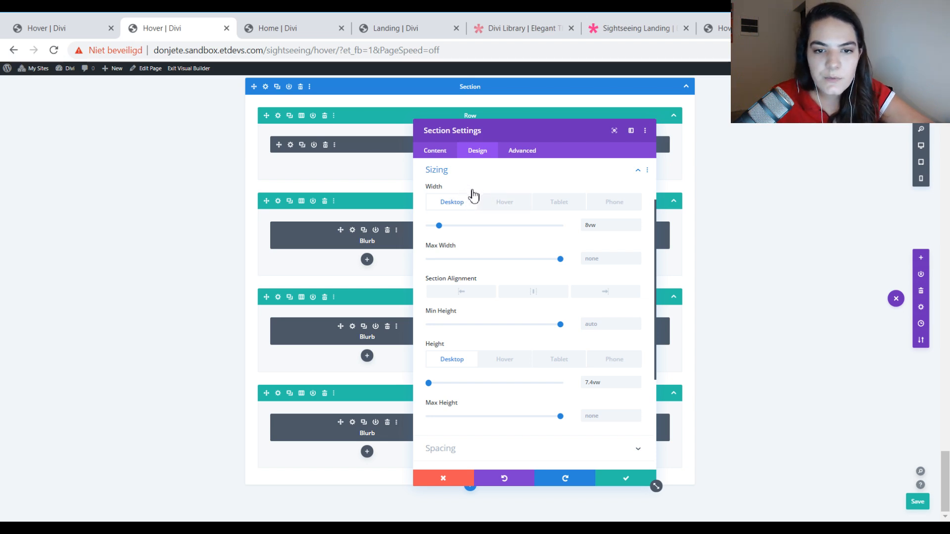
{"action": "left_click", "coordinate": [473, 189]}
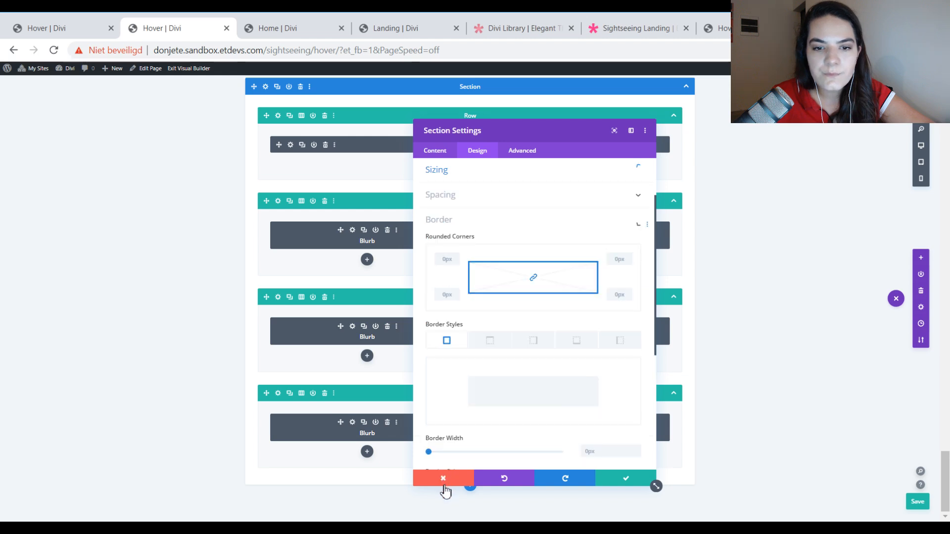
{"action": "scroll", "coordinate": [538, 258], "scroll_direction": "up", "scroll_amount": 3}
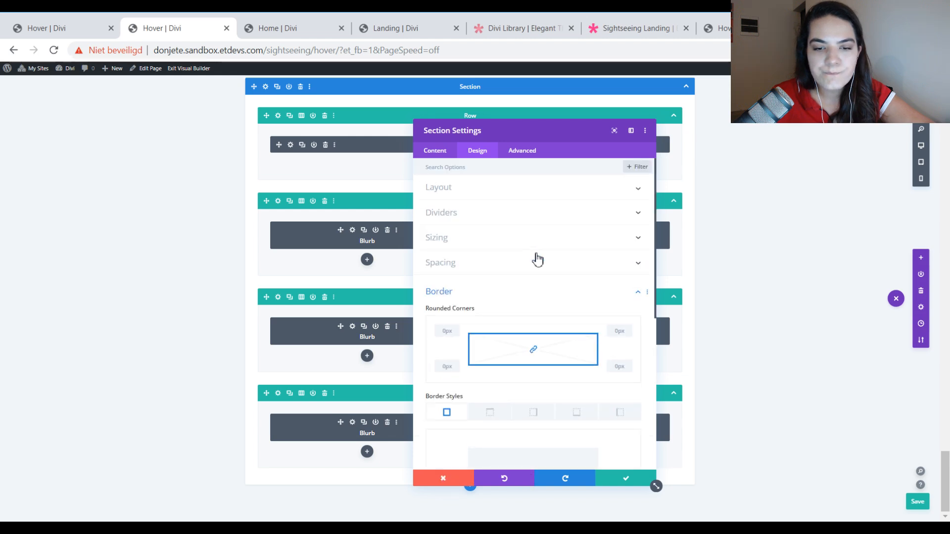
{"action": "left_click", "coordinate": [492, 238]}
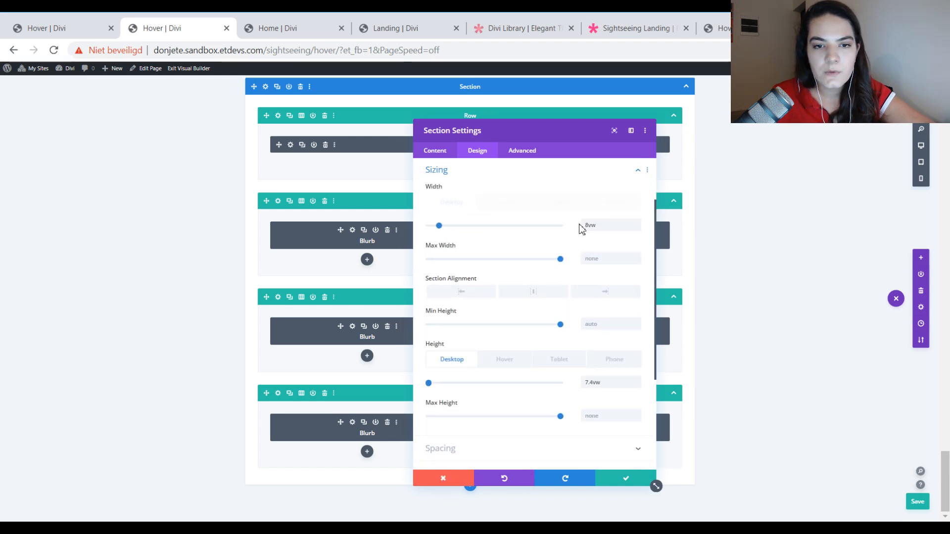
{"action": "left_click", "coordinate": [440, 480]}
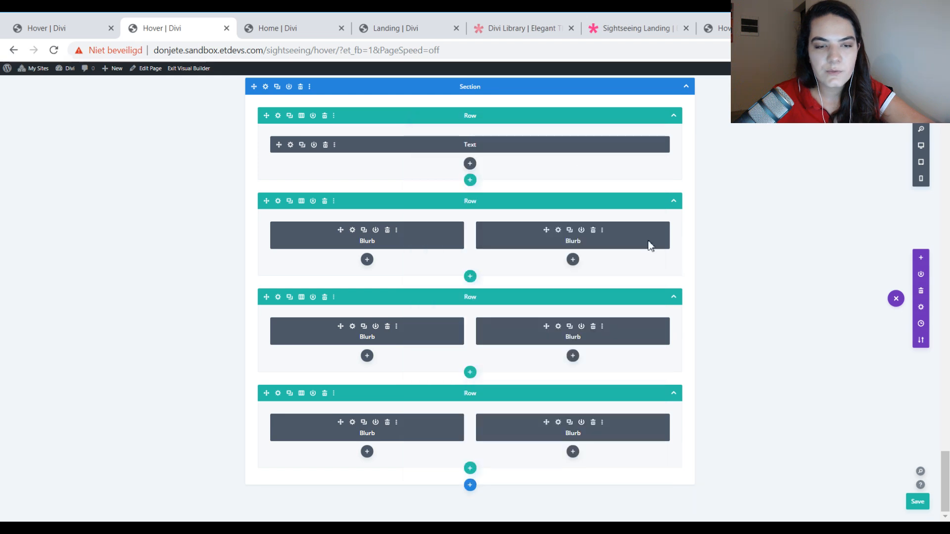
Reload the Hover page's Visual Builder, dismiss the browser backup prompt, and switch the page to wireframe view
{"action": "key", "text": "F5"}
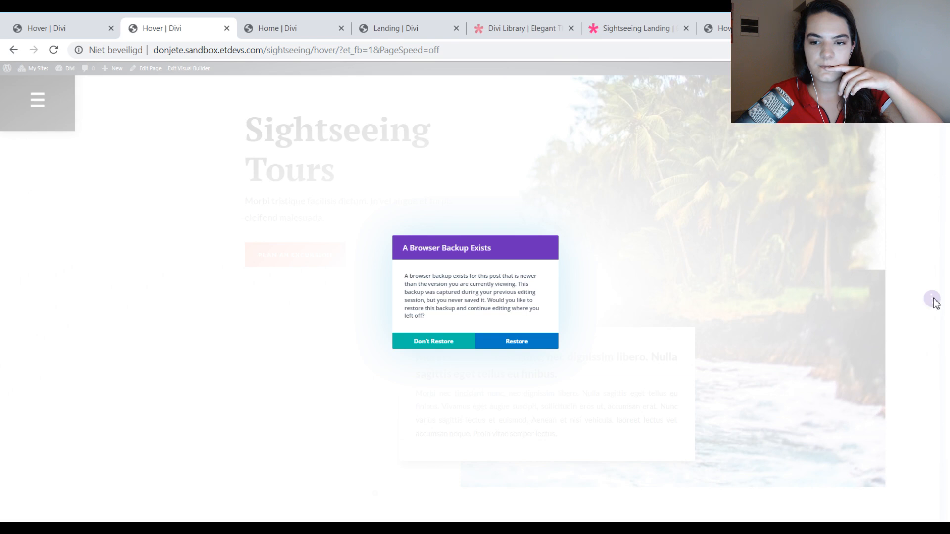
{"action": "left_click", "coordinate": [934, 299]}
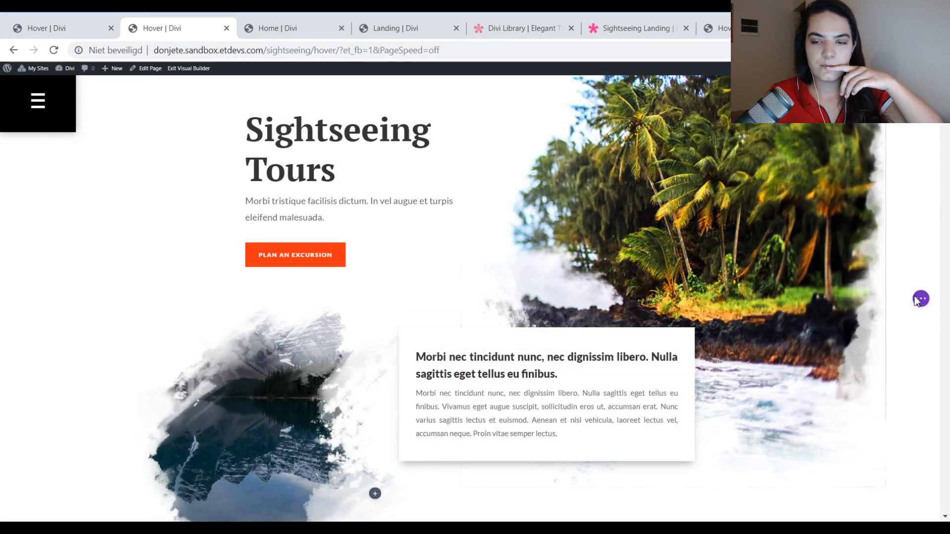
{"action": "left_click", "coordinate": [918, 299]}
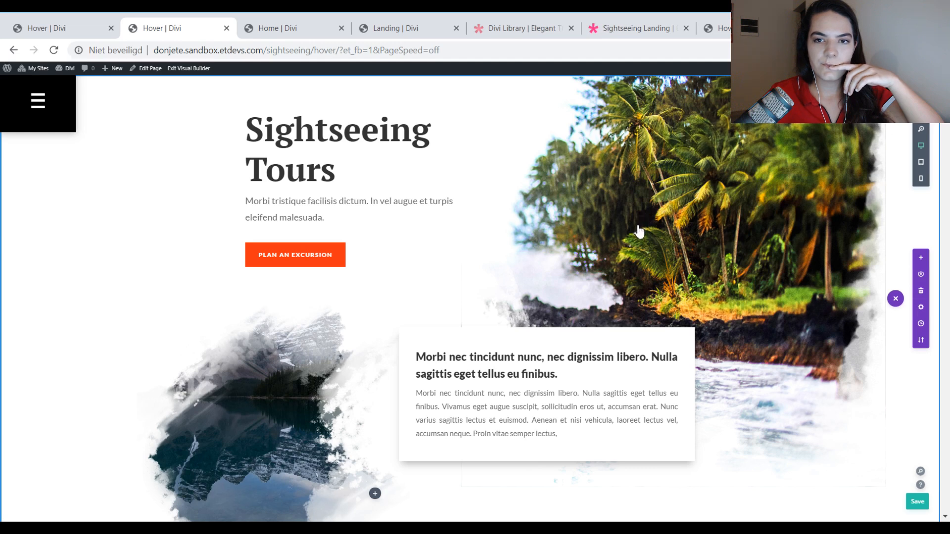
{"action": "key", "text": "shift+w"}
Reset all sizing styles of the menu section at the end of the page
{"action": "scroll", "coordinate": [373, 369], "scroll_direction": "down", "scroll_amount": 10}
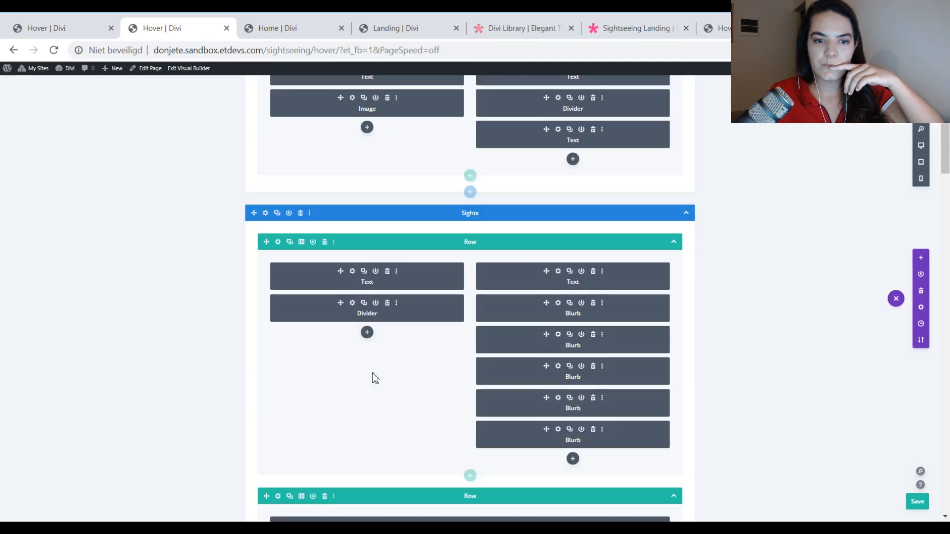
{"action": "scroll", "coordinate": [370, 371], "scroll_direction": "down", "scroll_amount": 8}
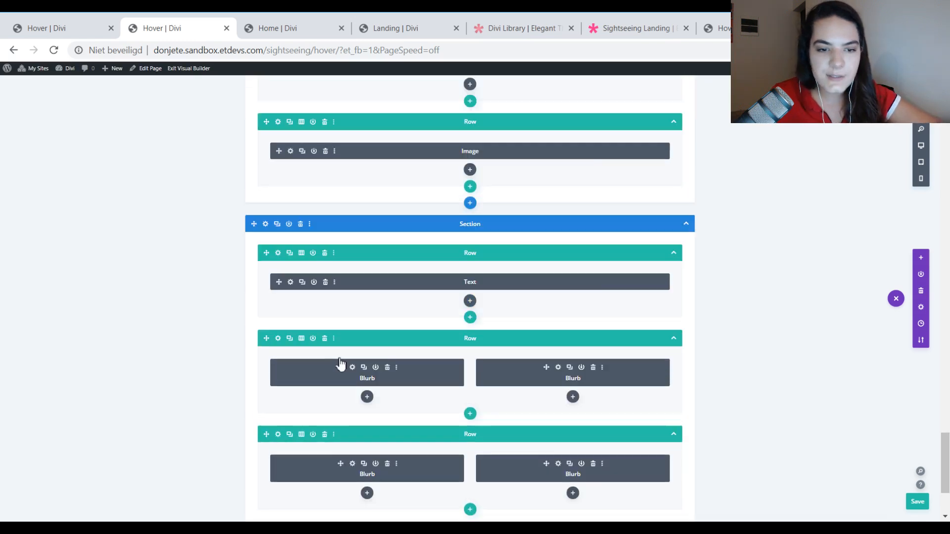
{"action": "scroll", "coordinate": [293, 308], "scroll_direction": "up", "scroll_amount": 4}
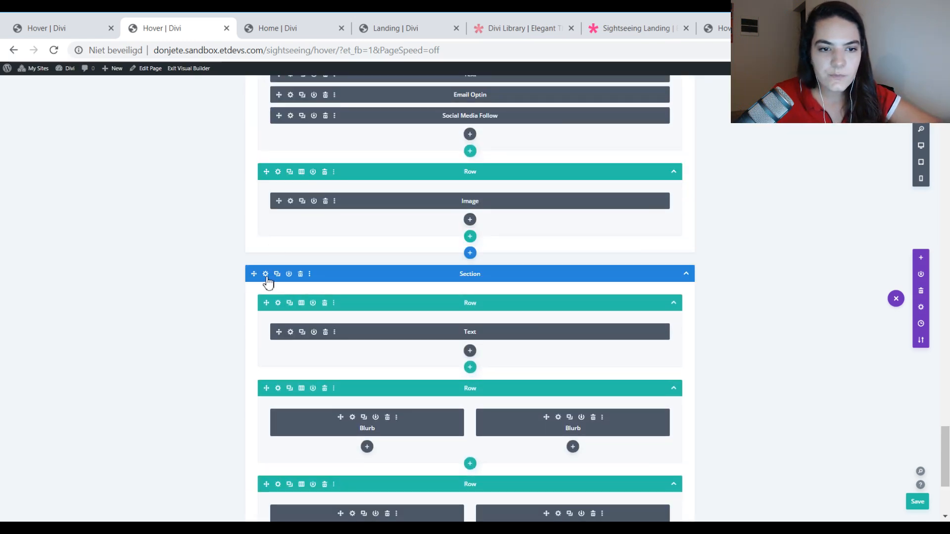
{"action": "left_click", "coordinate": [266, 275]}
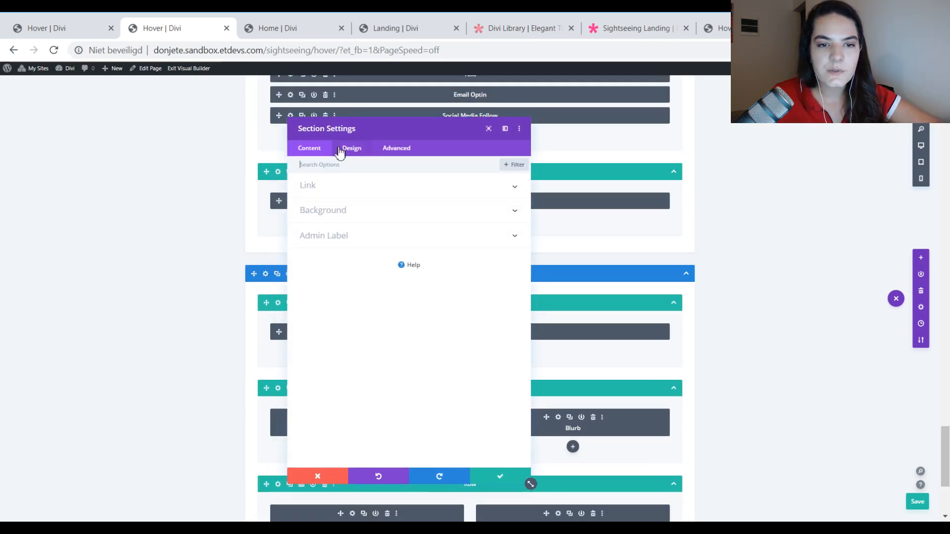
{"action": "left_click", "coordinate": [350, 148]}
{"action": "left_click", "coordinate": [333, 237]}
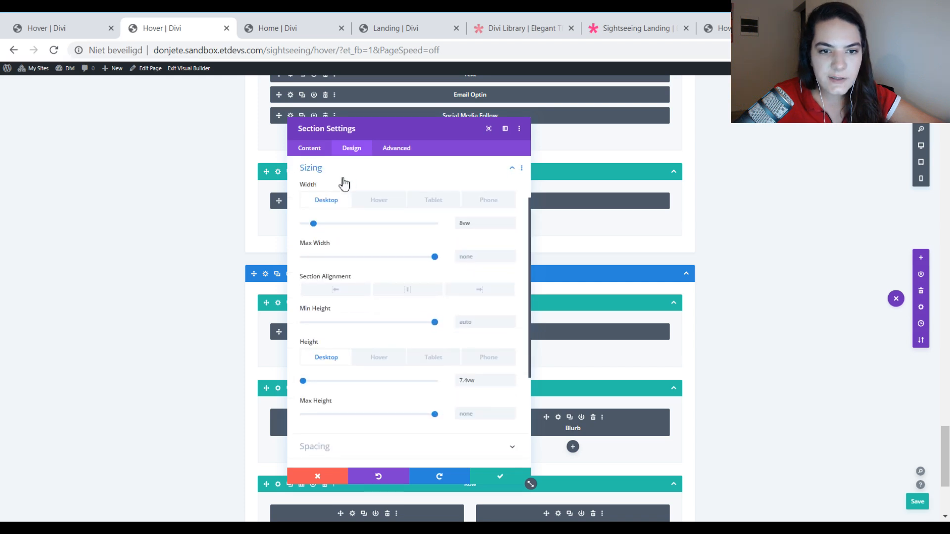
{"action": "left_click", "coordinate": [334, 188]}
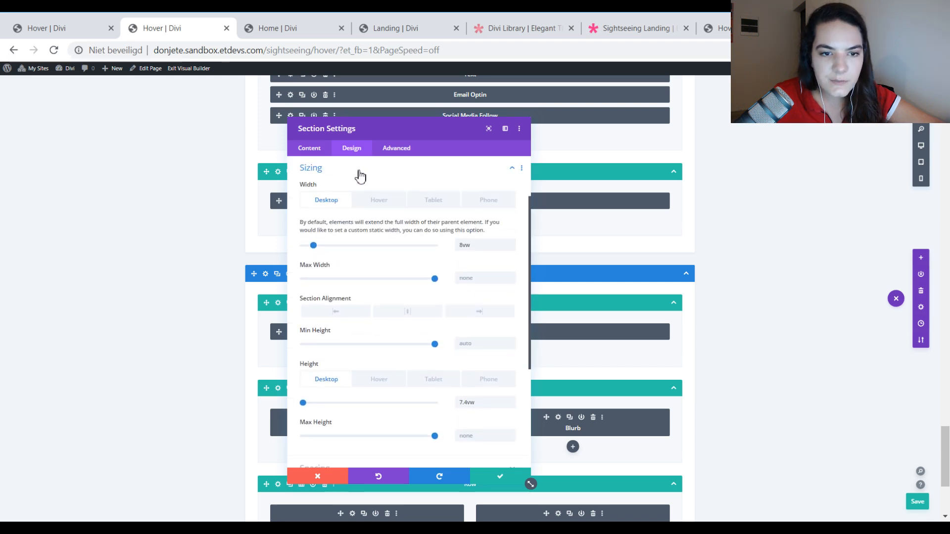
{"action": "right_click", "coordinate": [358, 171]}
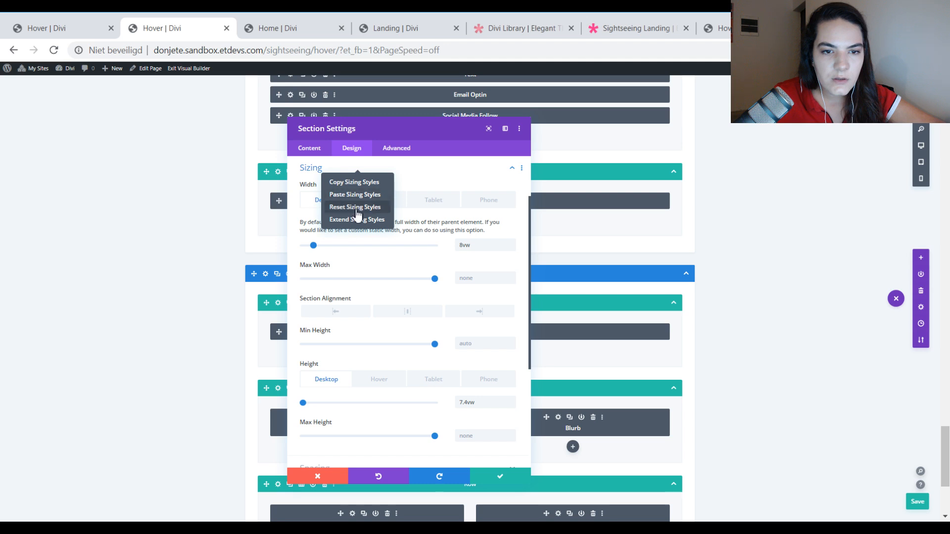
{"action": "left_click", "coordinate": [353, 207]}
{"action": "left_click", "coordinate": [346, 172]}
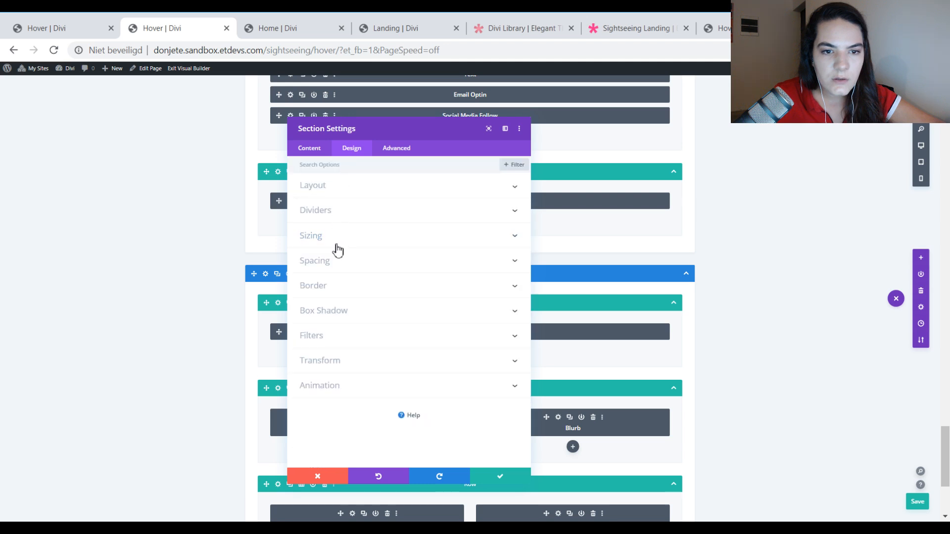
Enable responsive values for the menu section's width and height, and set desktop to 8vw width and 7.4vw height
{"action": "left_click", "coordinate": [333, 236]}
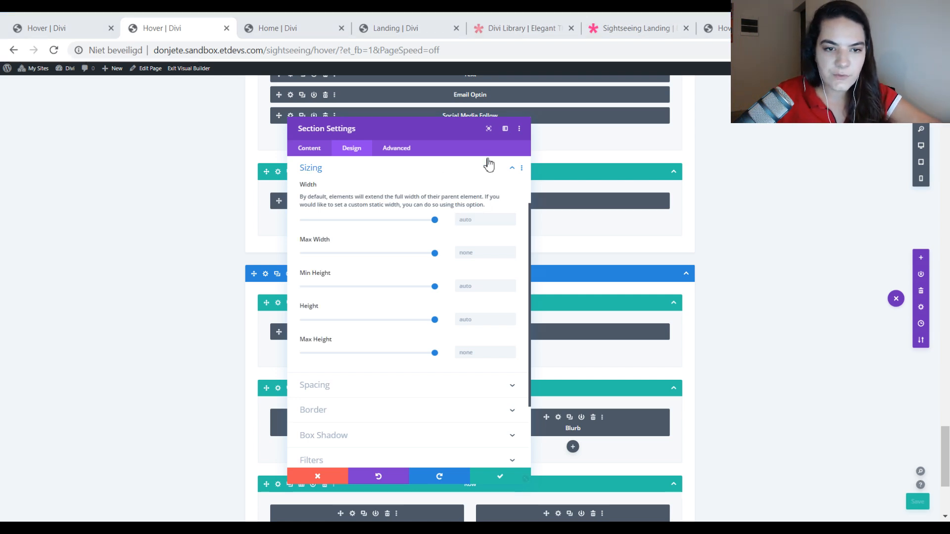
{"action": "left_click", "coordinate": [472, 220]}
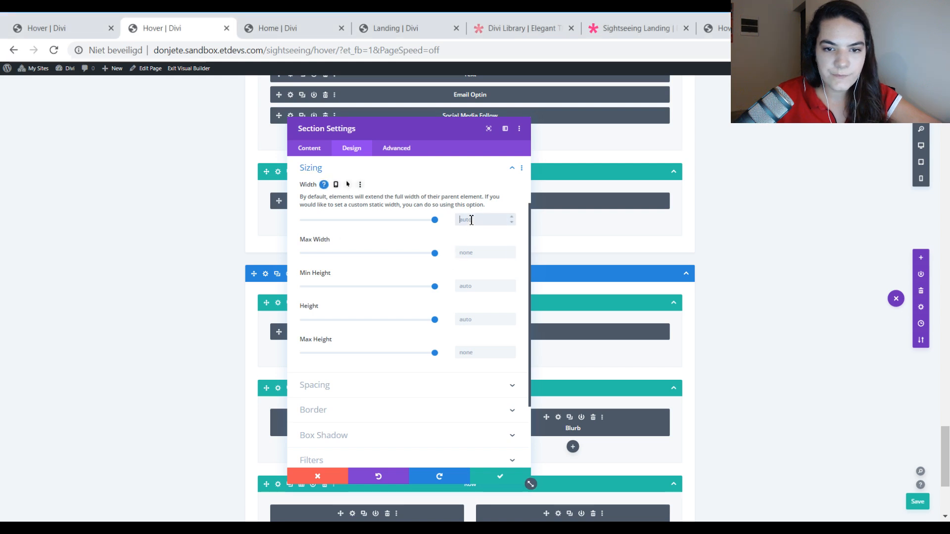
{"action": "left_click", "coordinate": [336, 185]}
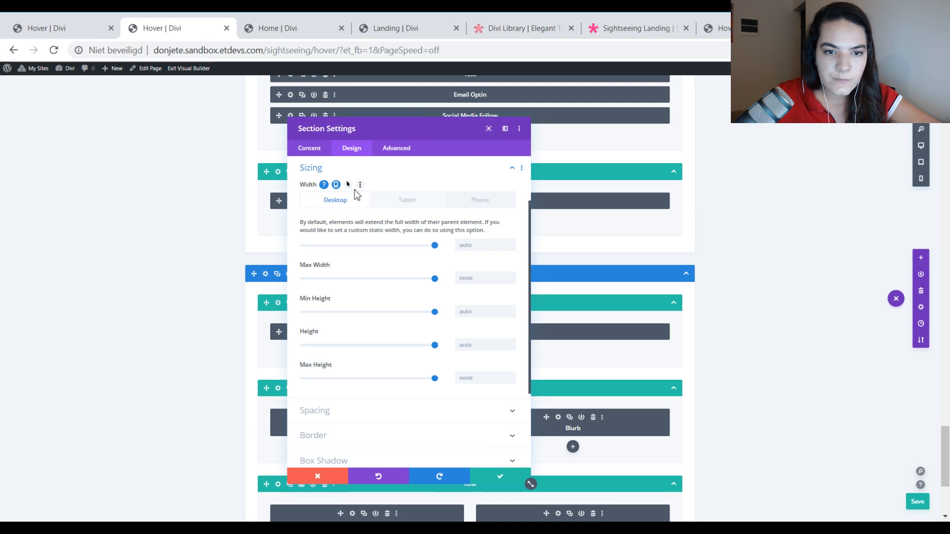
{"action": "left_click", "coordinate": [339, 332]}
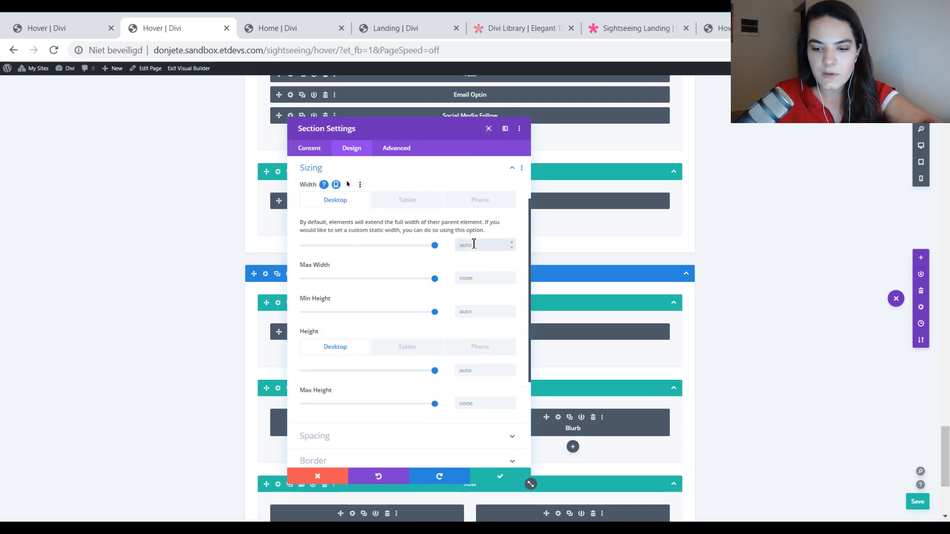
{"action": "left_click", "coordinate": [474, 244]}
{"action": "type", "text": "8vw"}
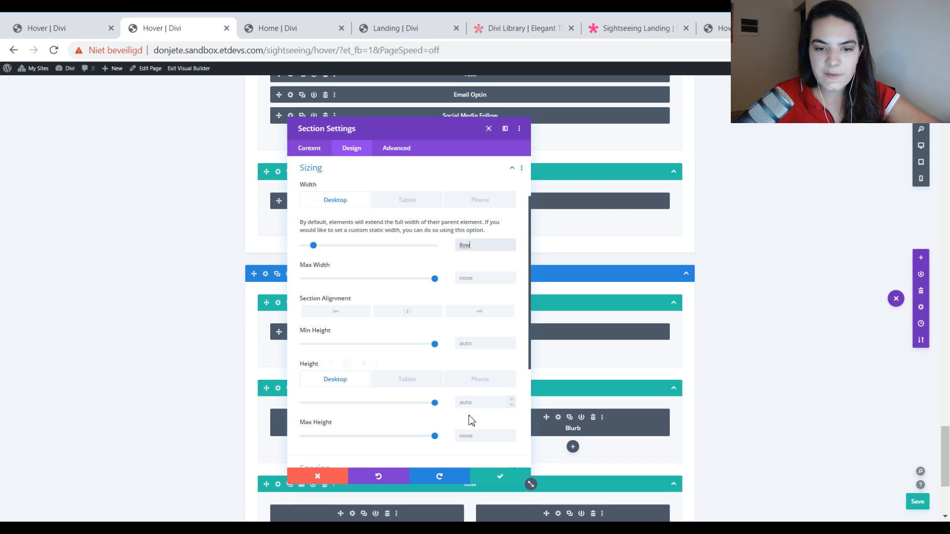
{"action": "left_click", "coordinate": [469, 403]}
{"action": "type", "text": "7"}
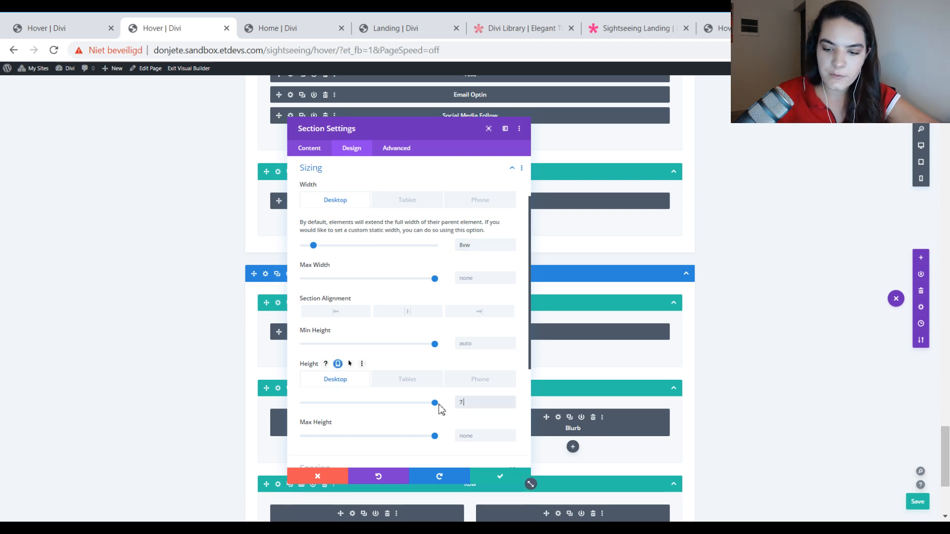
{"action": "type", "text": ".4vw"}
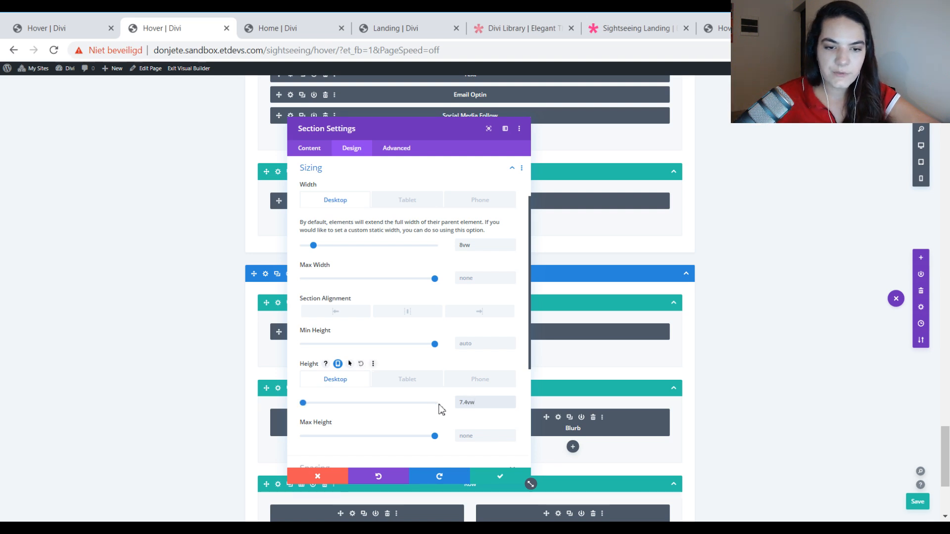
Set the menu section's tablet width and tablet height both to 12vw
{"action": "left_click", "coordinate": [407, 201]}
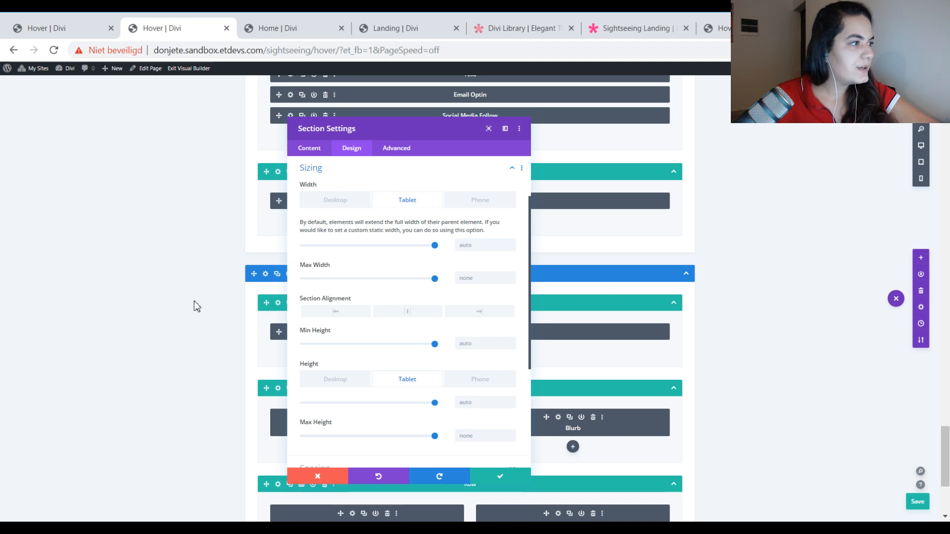
{"action": "left_click", "coordinate": [479, 245]}
{"action": "type", "text": "12"}
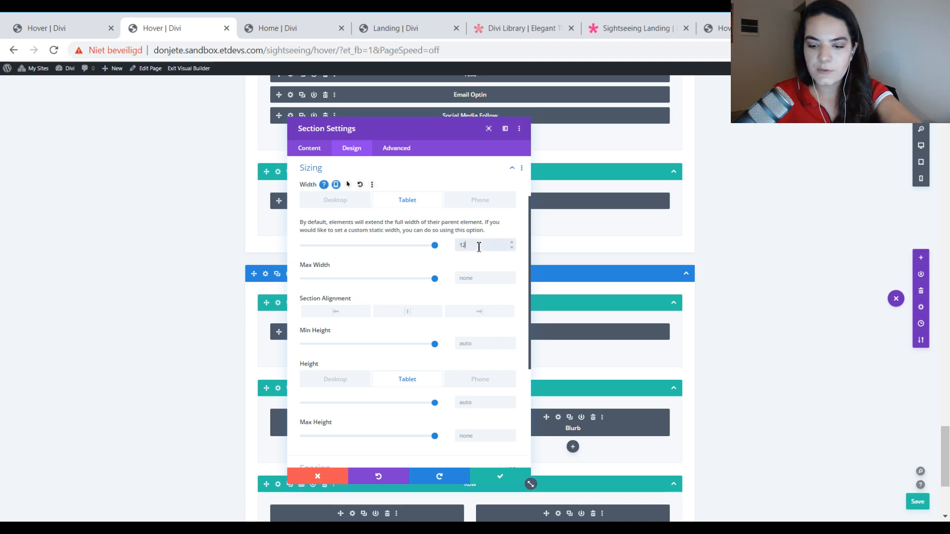
{"action": "type", "text": "vw"}
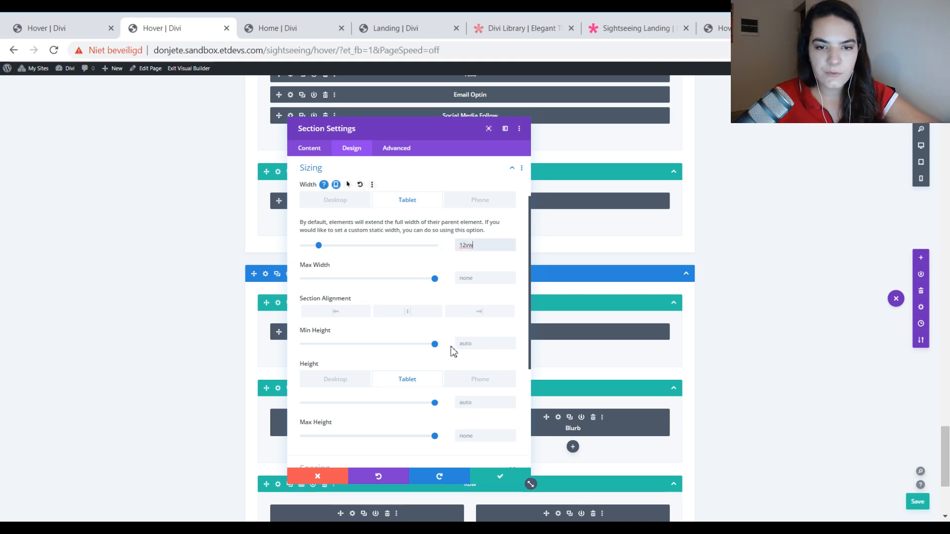
{"action": "left_click", "coordinate": [474, 402]}
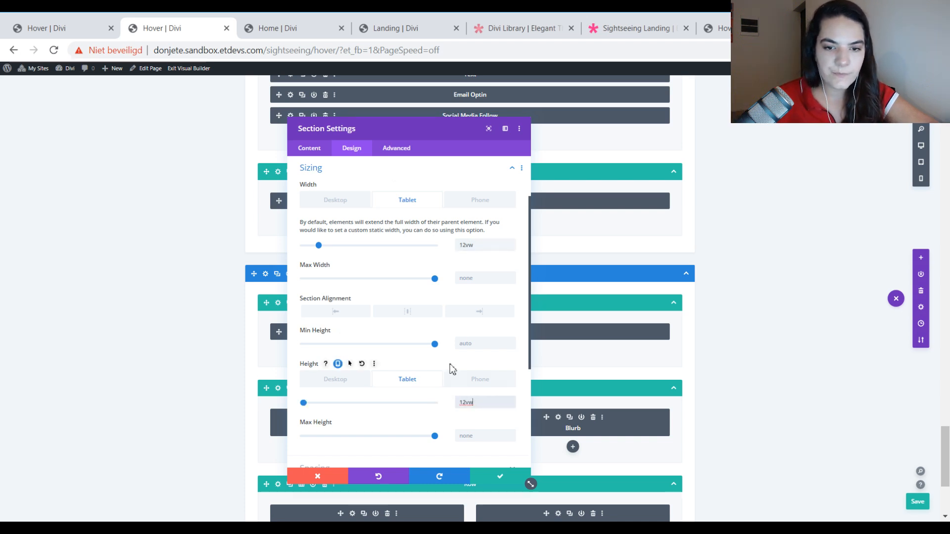
Set the menu section's phone width to 20vw and phone height to 16vw, and save the page
{"action": "left_click", "coordinate": [471, 204]}
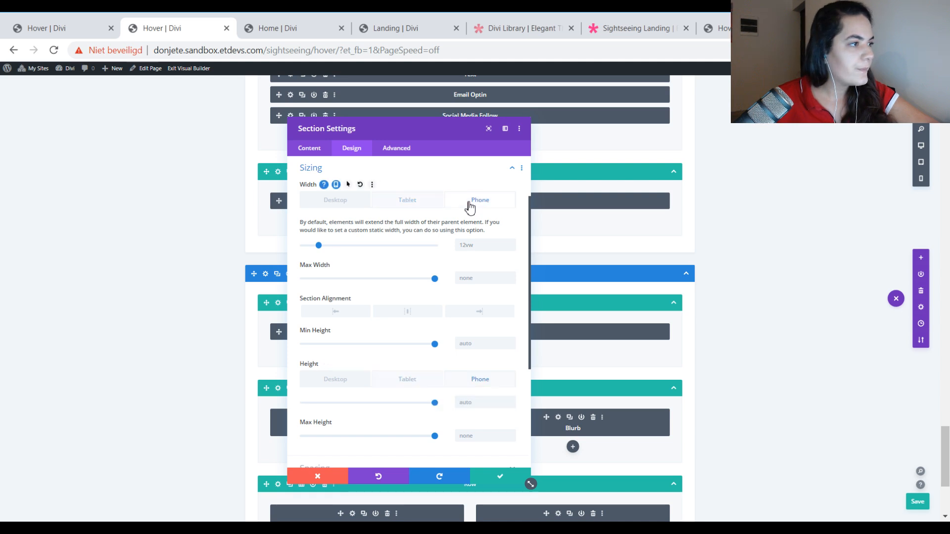
{"action": "left_click", "coordinate": [474, 243]}
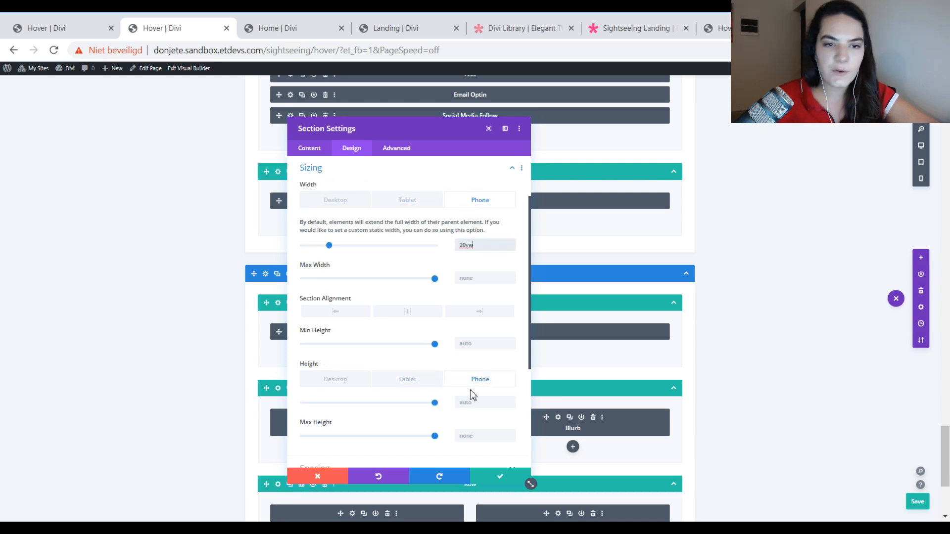
{"action": "left_click", "coordinate": [481, 402]}
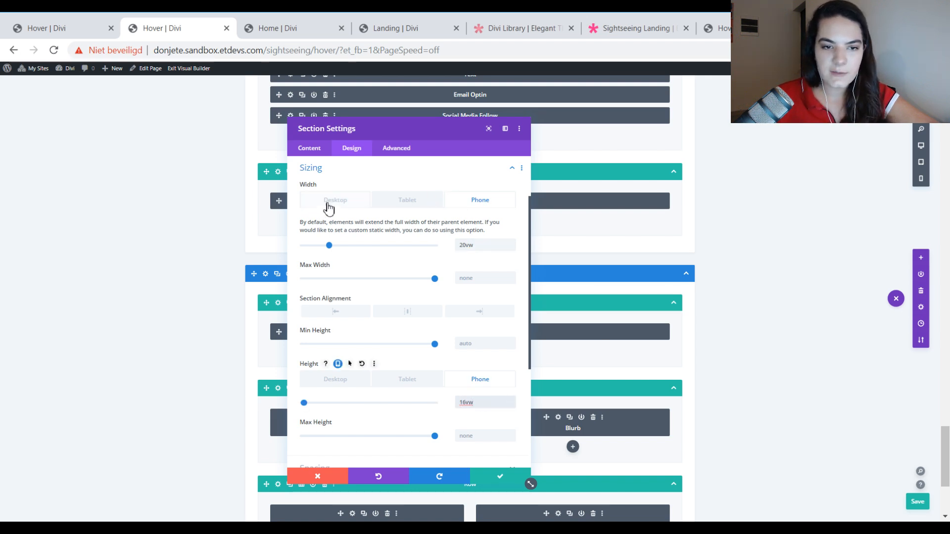
{"action": "left_click", "coordinate": [396, 204]}
{"action": "left_click", "coordinate": [479, 203]}
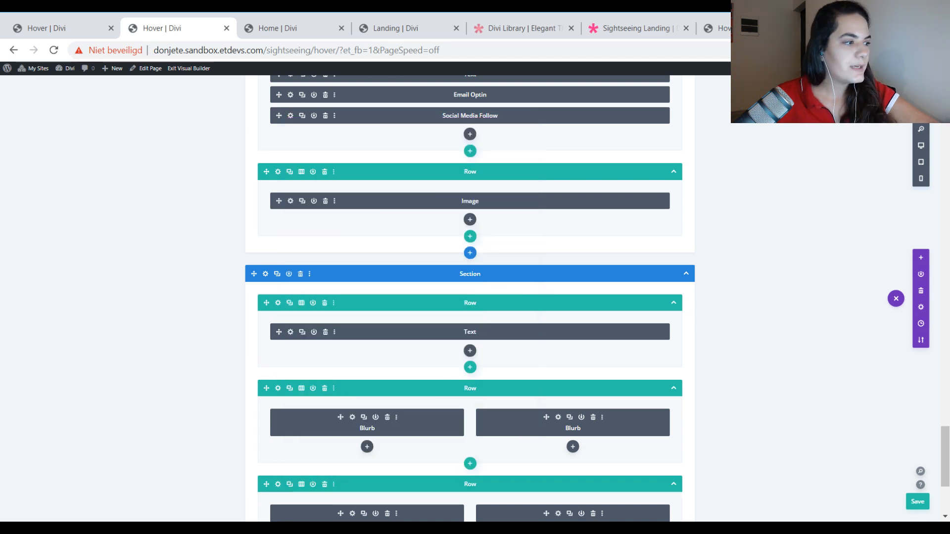
{"action": "scroll", "coordinate": [651, 418], "scroll_direction": "down", "scroll_amount": 4}
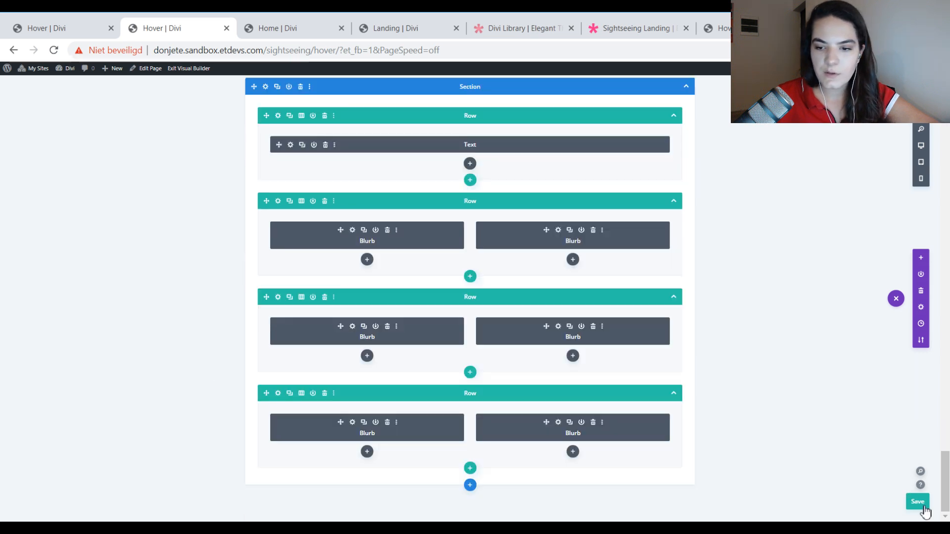
{"action": "key", "text": "ctrl+s"}
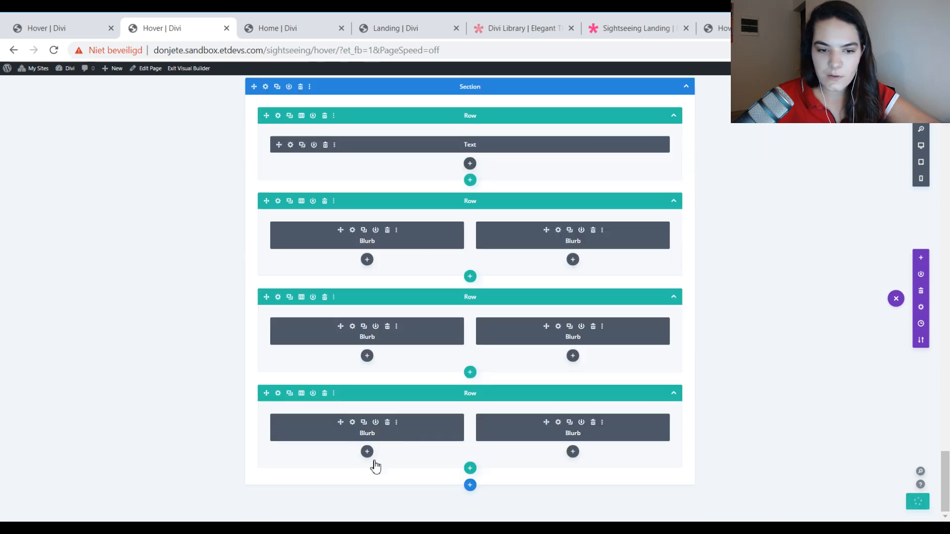
Add a one-column row at the end of the menu section and insert a Code module in it
{"action": "left_click", "coordinate": [470, 468]}
{"action": "left_click", "coordinate": [420, 319]}
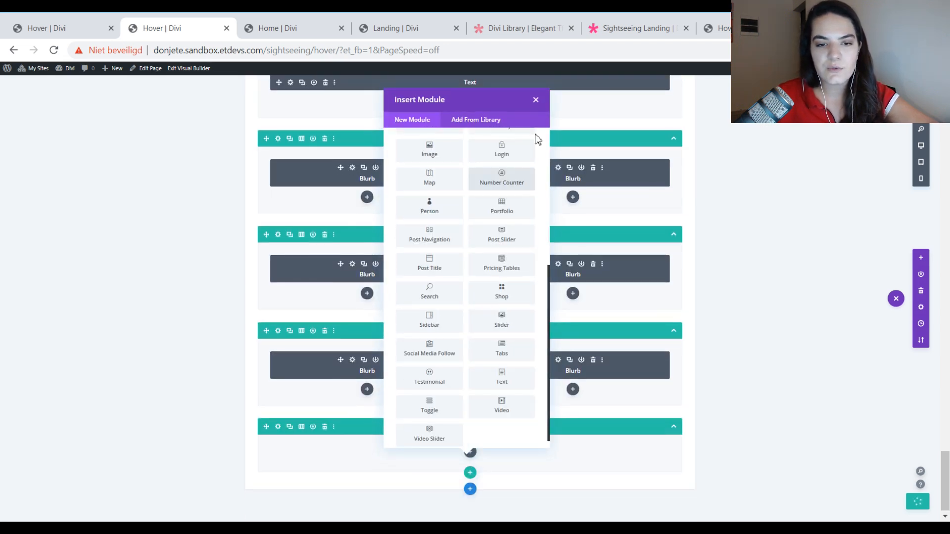
{"action": "left_click", "coordinate": [538, 104]}
{"action": "left_click", "coordinate": [470, 451]}
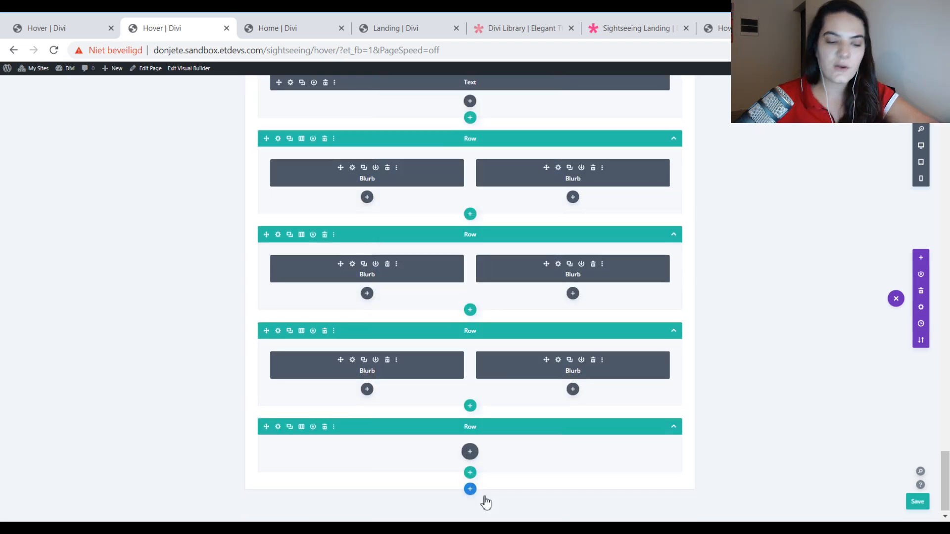
{"action": "type", "text": "code"}
{"action": "key", "text": "Return"}
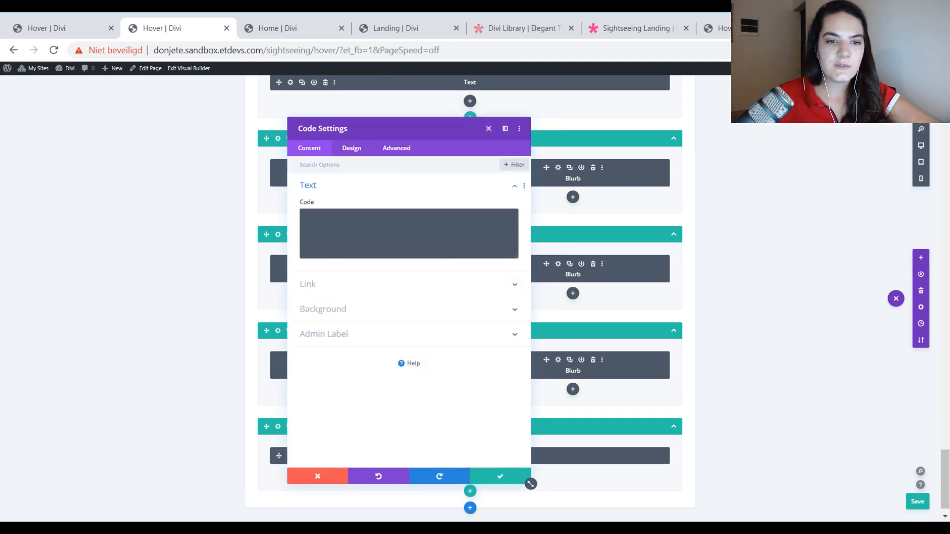
Fill the Code module with a jQuery script that toggles smooth-transform-active on .smooth-transform when .fullwidth-open is clicked, and save the page
{"action": "left_click", "coordinate": [409, 233]}
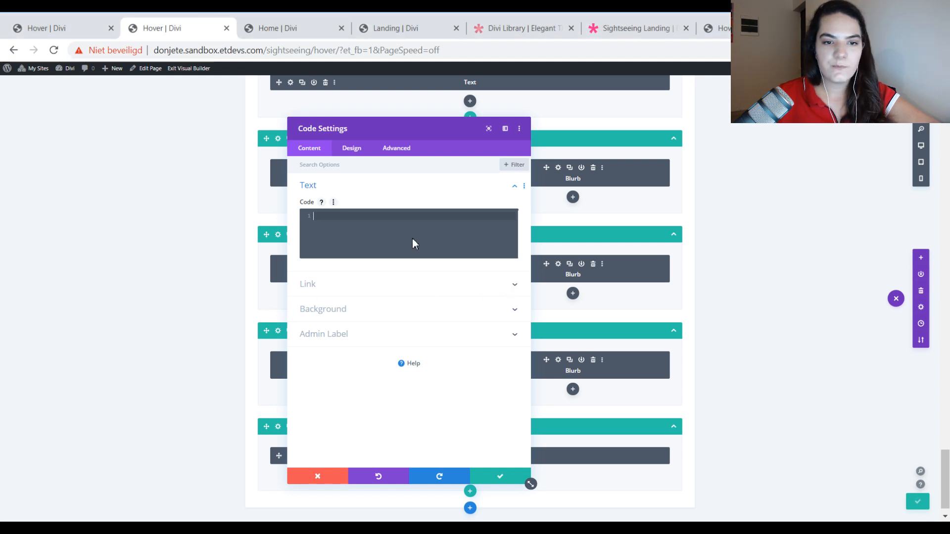
{"action": "type", "text": "<script> jQuery(function($){ $(\".fullwidth-open\").click(function() {  $('.smooth-transform').toggleClass('smooth-transform-active'); });  }); </script>"}
{"action": "left_click", "coordinate": [331, 257]}
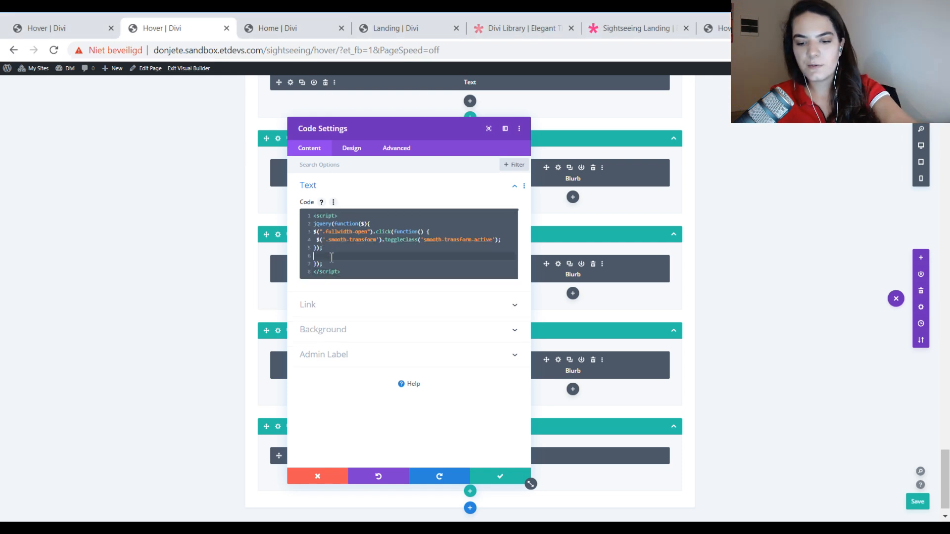
{"action": "key", "text": "BackSpace"}
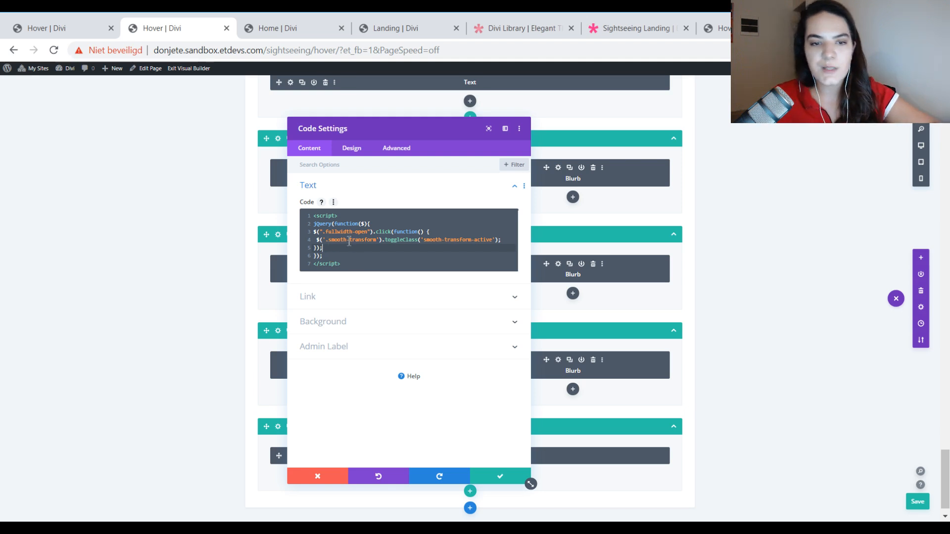
{"action": "left_click_drag", "start_coordinate": [400, 133], "coordinate": [628, 132]}
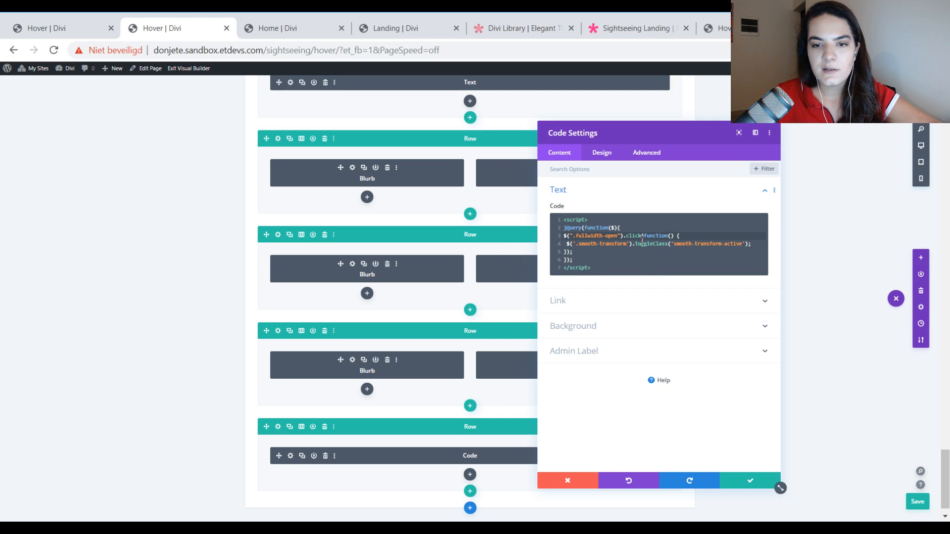
{"action": "scroll", "coordinate": [357, 341], "scroll_direction": "up", "scroll_amount": 4}
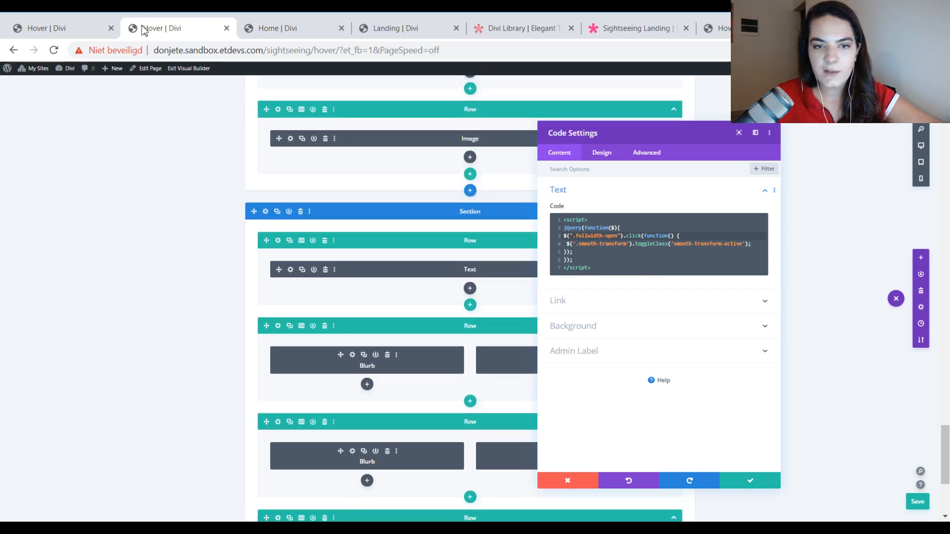
{"action": "left_click", "coordinate": [917, 503]}
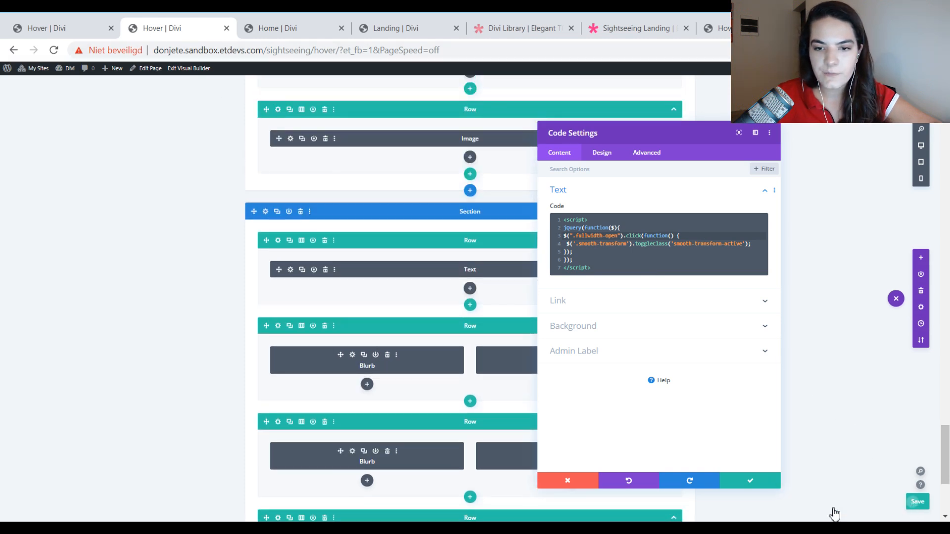
{"action": "left_click", "coordinate": [752, 481]}
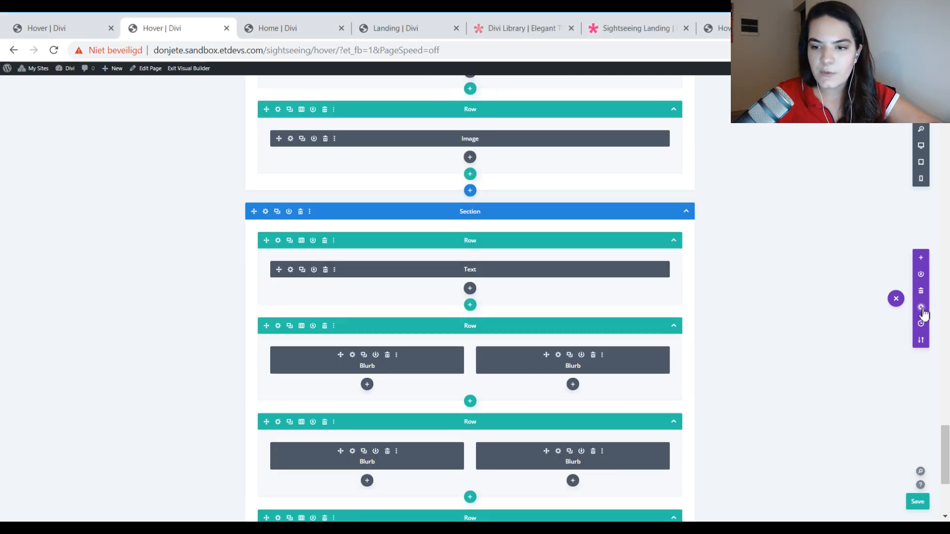
Add page custom CSS giving .smooth-transform-active 100vh height and 80% width and .smooth-transform a 0.5s ease transition on all properties, and save
{"action": "left_click", "coordinate": [921, 307]}
{"action": "left_click", "coordinate": [653, 157]}
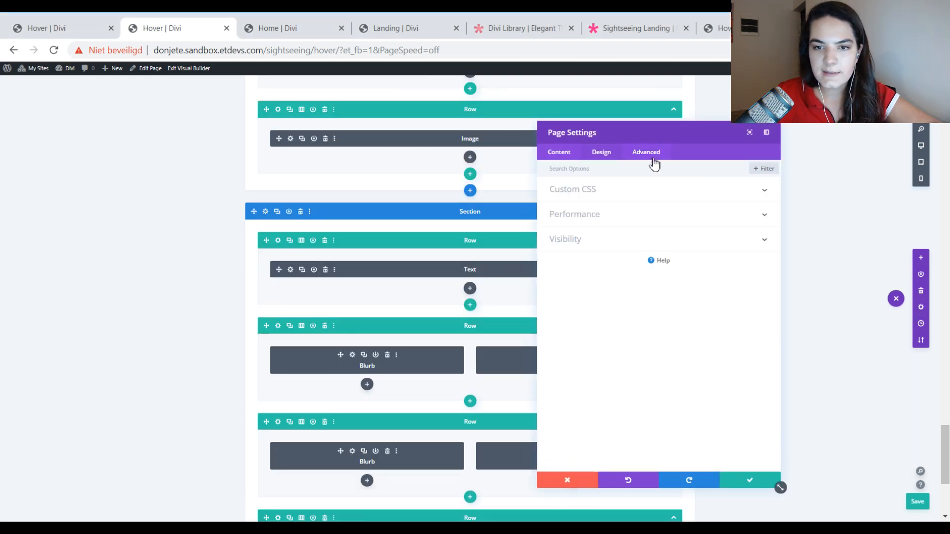
{"action": "left_click", "coordinate": [593, 190]}
{"action": "left_click", "coordinate": [599, 240]}
{"action": "type", "text": ".smooth-transform-active { height: 100vh; width: 80%; }  .smooth-transform { -webkit-transition: all 0.5s ease; -moz-transition: all 0.5s ease; -o-transition: all 0.5s ease; -ms-transition: all 0.5s ease; transition: all 0.5s ease; }"}
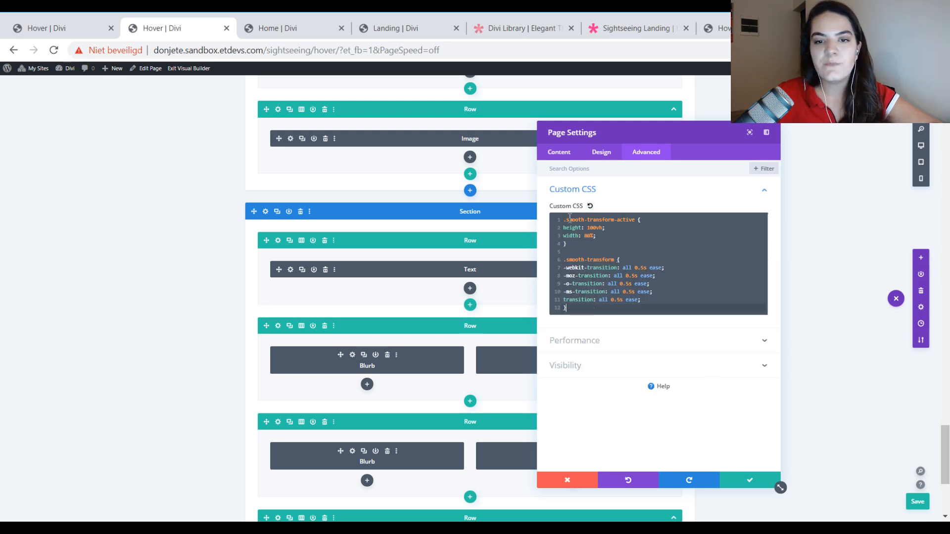
{"action": "left_click", "coordinate": [745, 480]}
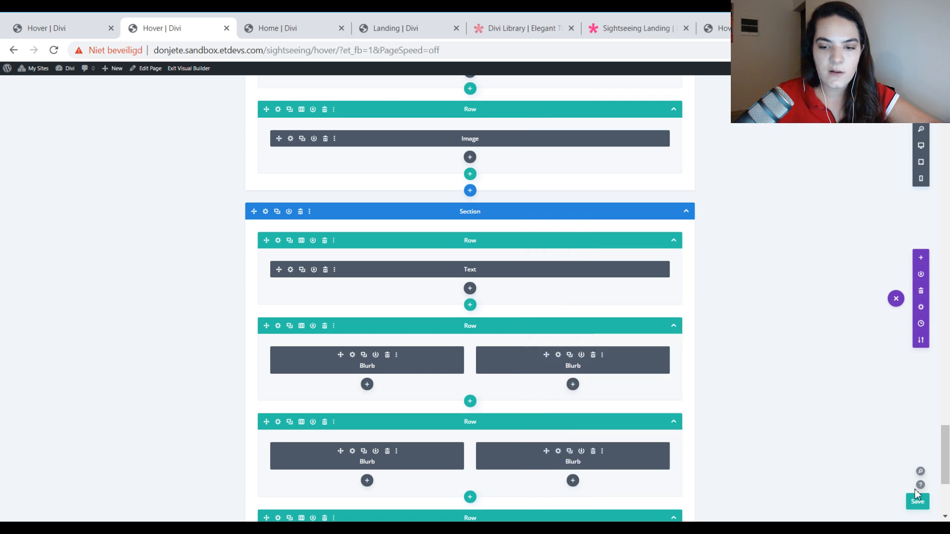
{"action": "left_click", "coordinate": [917, 503]}
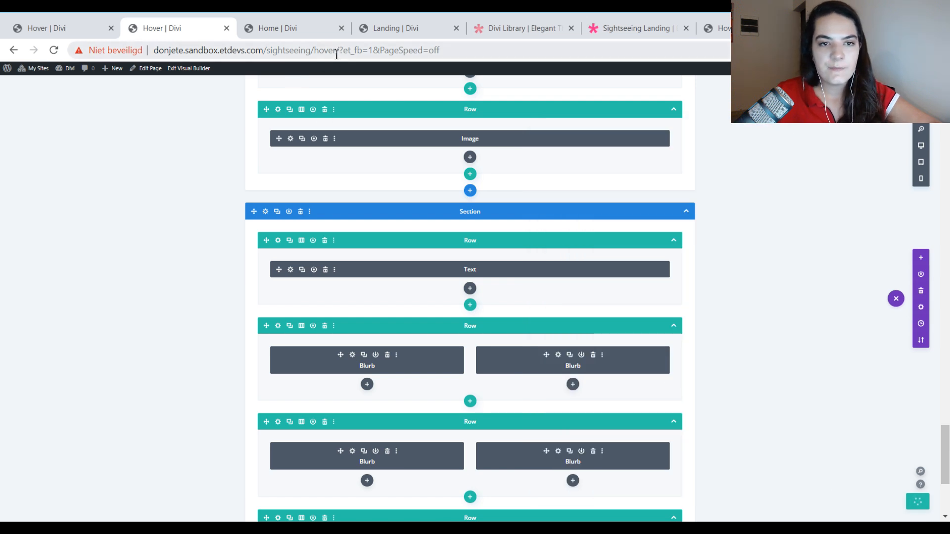
Open the live Hover page in a new browser tab using its address without the builder parameters
{"action": "left_click_drag", "start_coordinate": [337, 52], "coordinate": [102, 54]}
{"action": "key", "text": "ctrl+c"}
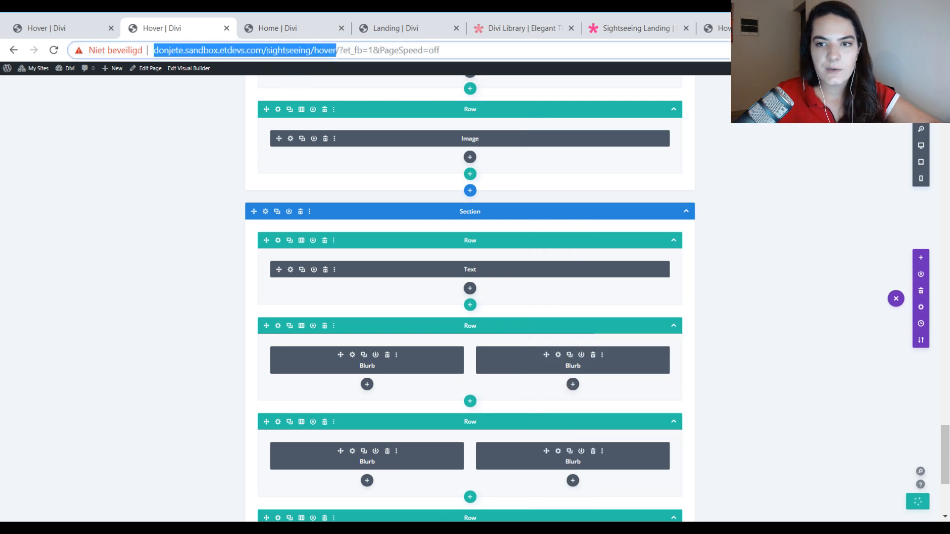
{"action": "key", "text": "ctrl+t"}
{"action": "left_click_drag", "start_coordinate": [720, 28], "coordinate": [287, 28]}
{"action": "key", "text": "ctrl+v"}
{"action": "key", "text": "Return"}
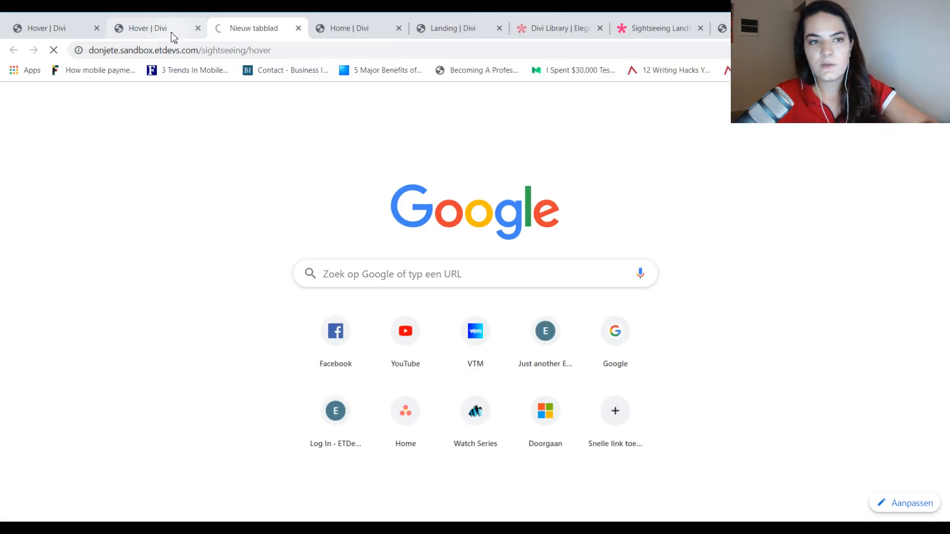
{"action": "left_click", "coordinate": [171, 30]}
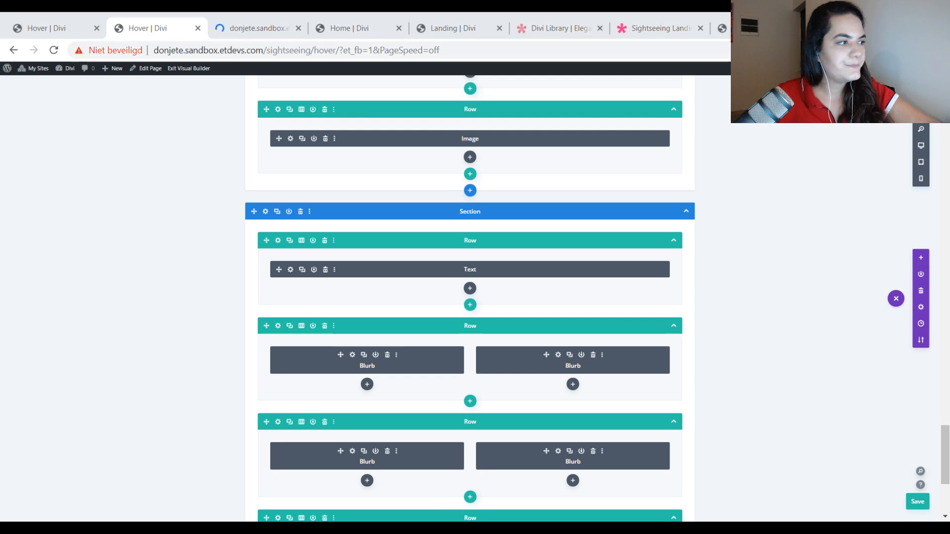
{"action": "left_click", "coordinate": [245, 28]}
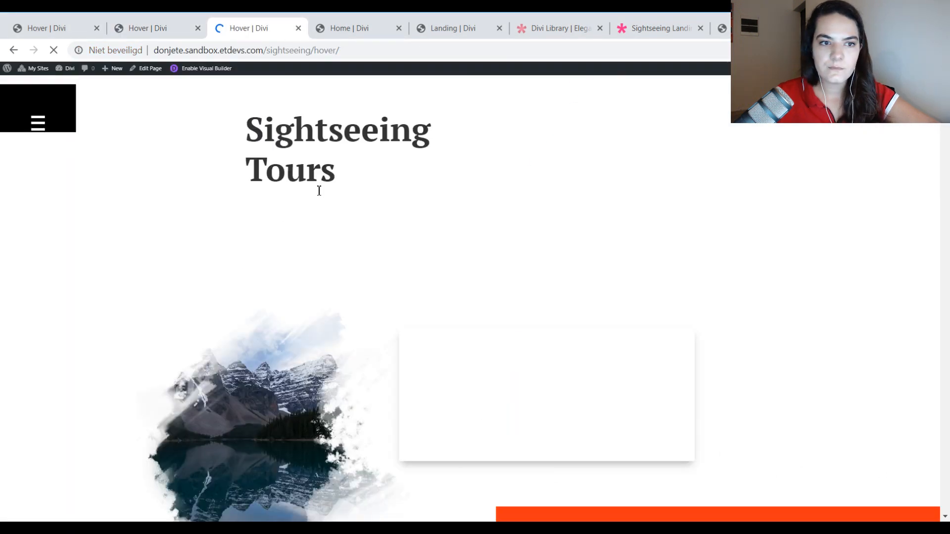
Test the click-activated menu on the live Hover page by toggling it with the hamburger icon
{"action": "scroll", "coordinate": [297, 188], "scroll_direction": "down", "scroll_amount": 6}
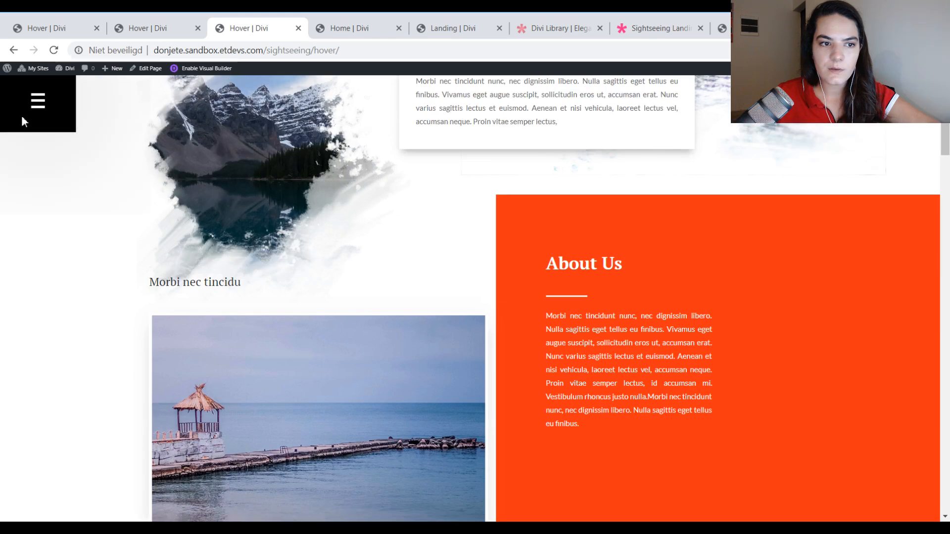
{"action": "left_click", "coordinate": [22, 114]}
{"action": "left_click", "coordinate": [381, 109]}
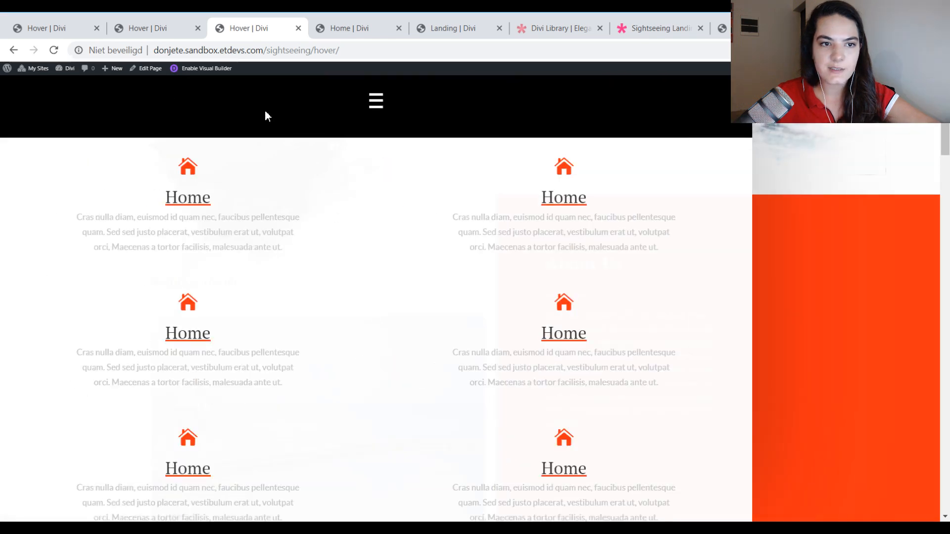
Return to the Hover page's Visual Builder and review the Code module's script in the last row without changing it
{"action": "left_click", "coordinate": [133, 24]}
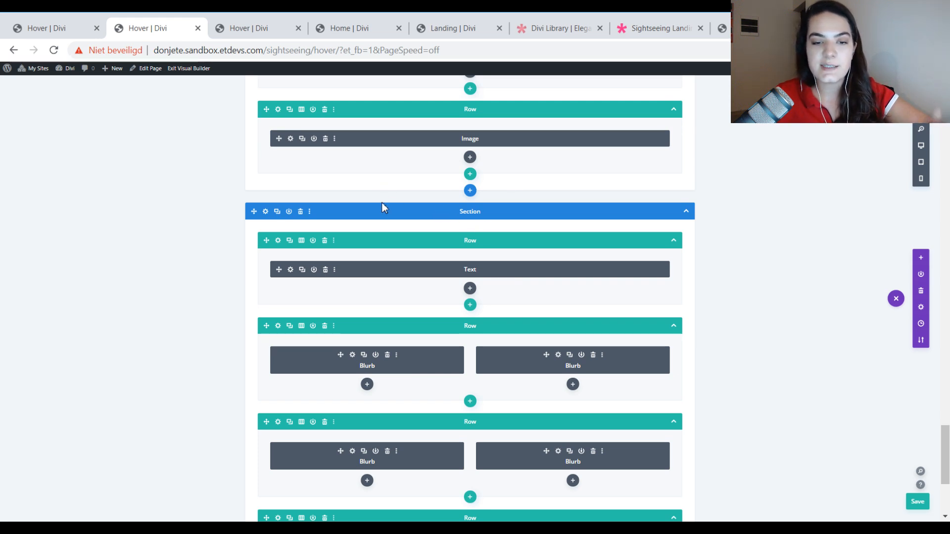
{"action": "scroll", "coordinate": [693, 301], "scroll_direction": "down", "scroll_amount": 5}
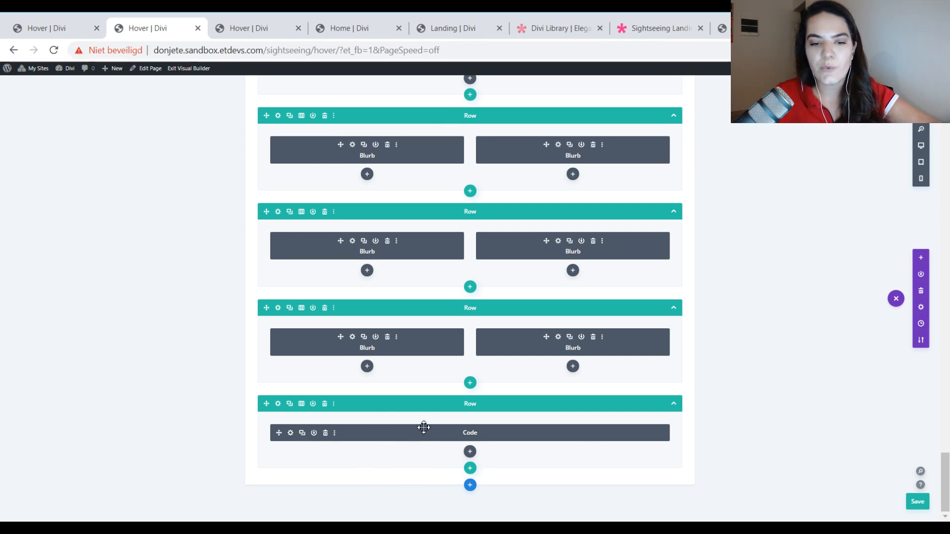
{"action": "scroll", "coordinate": [396, 425], "scroll_direction": "up", "scroll_amount": 1}
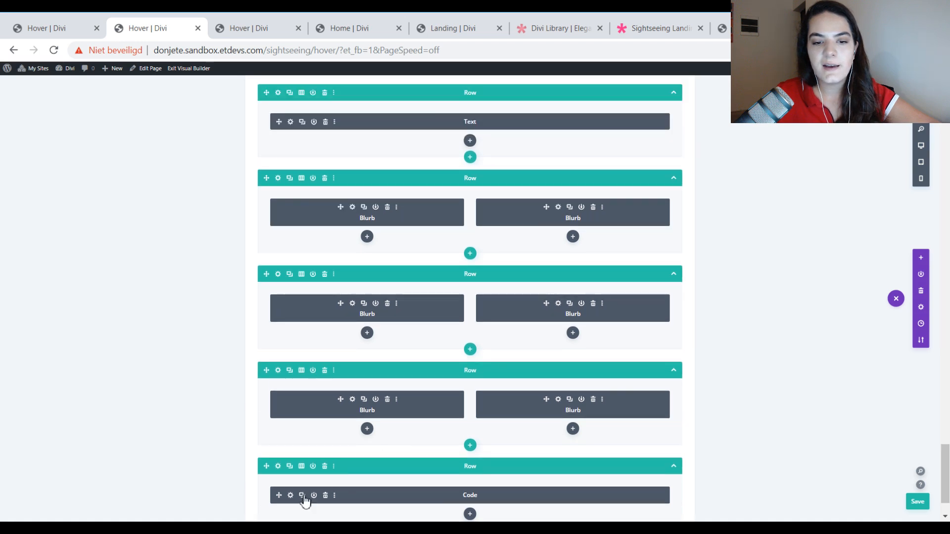
{"action": "scroll", "coordinate": [303, 499], "scroll_direction": "down", "scroll_amount": 1}
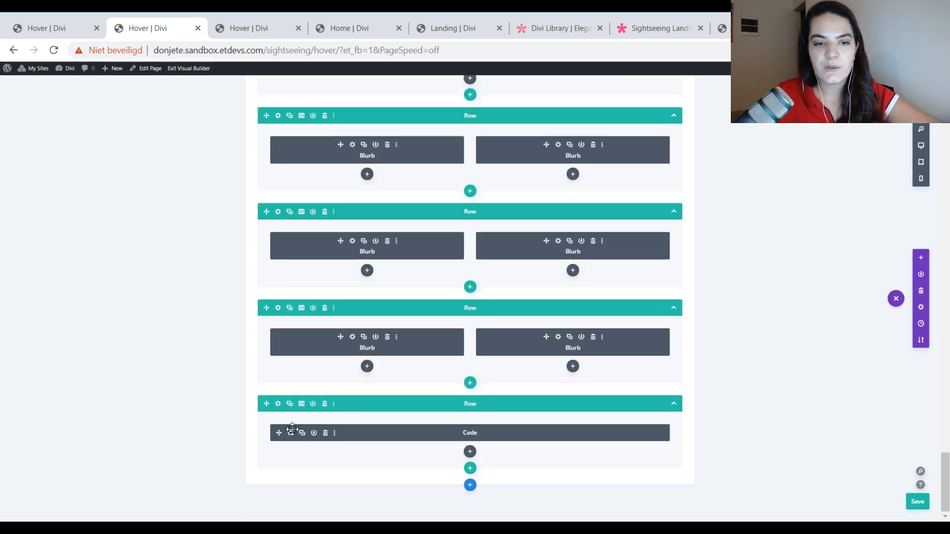
{"action": "left_click", "coordinate": [291, 433]}
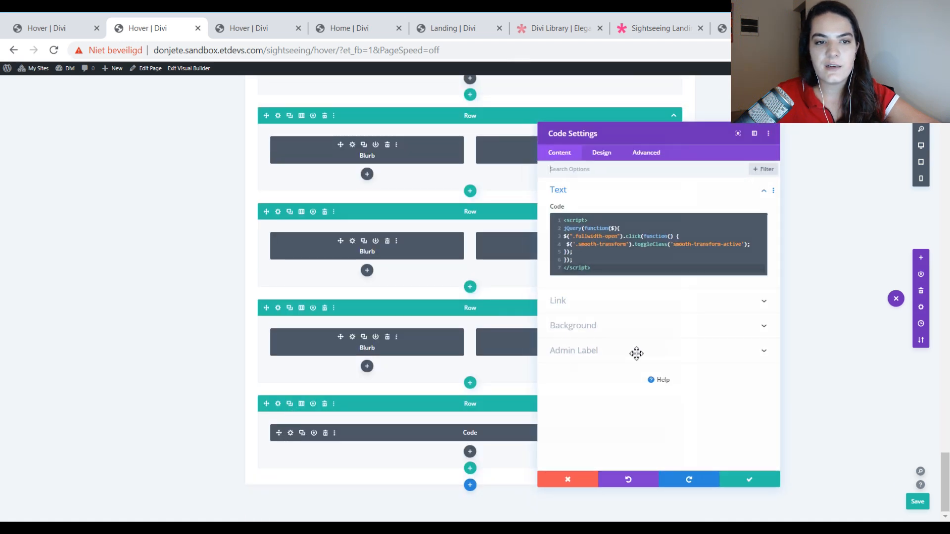
{"action": "left_click", "coordinate": [567, 483]}
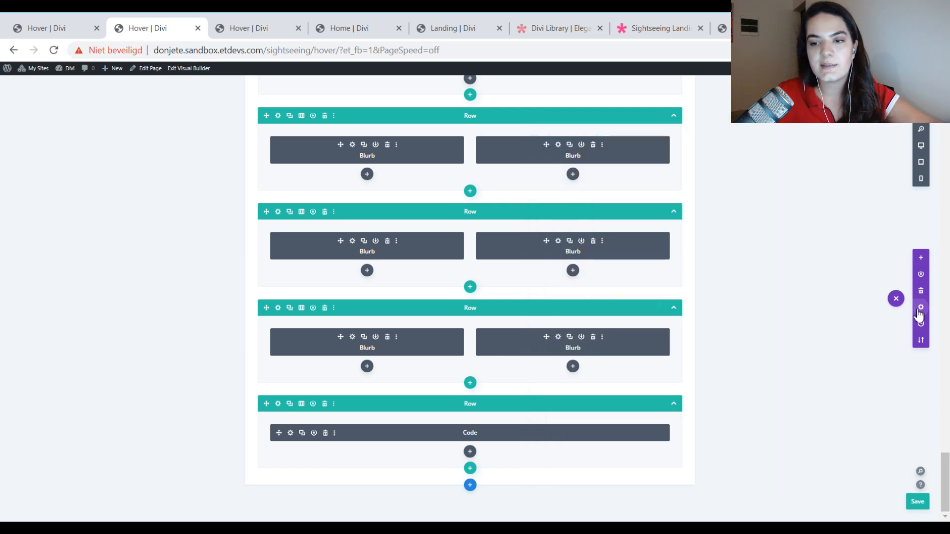
Review the custom CSS in the page settings, close them without changes, and save the page
{"action": "left_click", "coordinate": [920, 308]}
{"action": "left_click", "coordinate": [646, 152]}
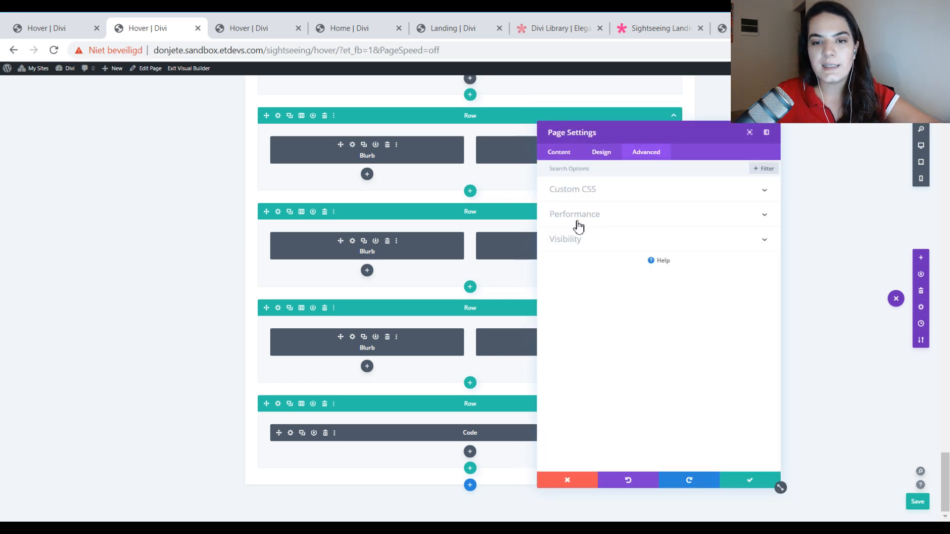
{"action": "left_click", "coordinate": [574, 189]}
{"action": "left_click", "coordinate": [604, 269]}
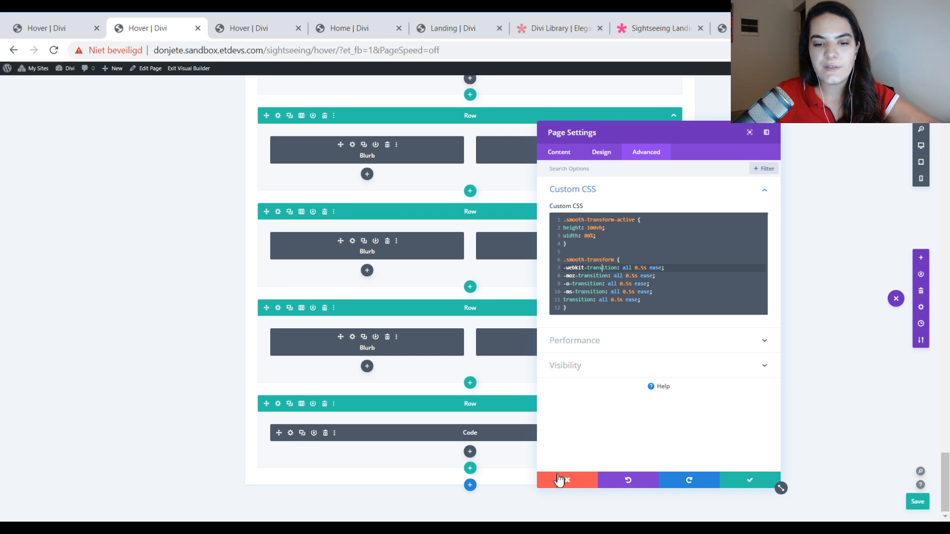
{"action": "left_click", "coordinate": [559, 479]}
{"action": "left_click", "coordinate": [917, 502]}
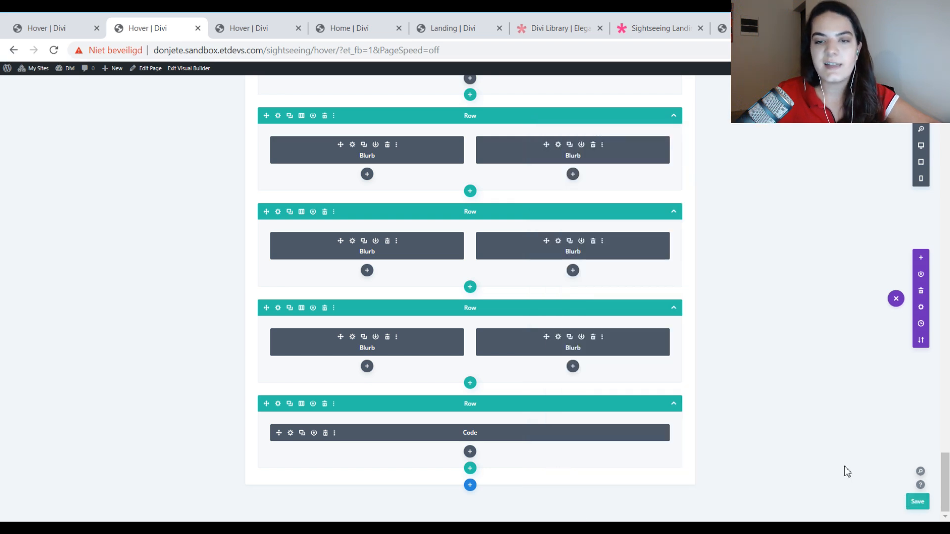